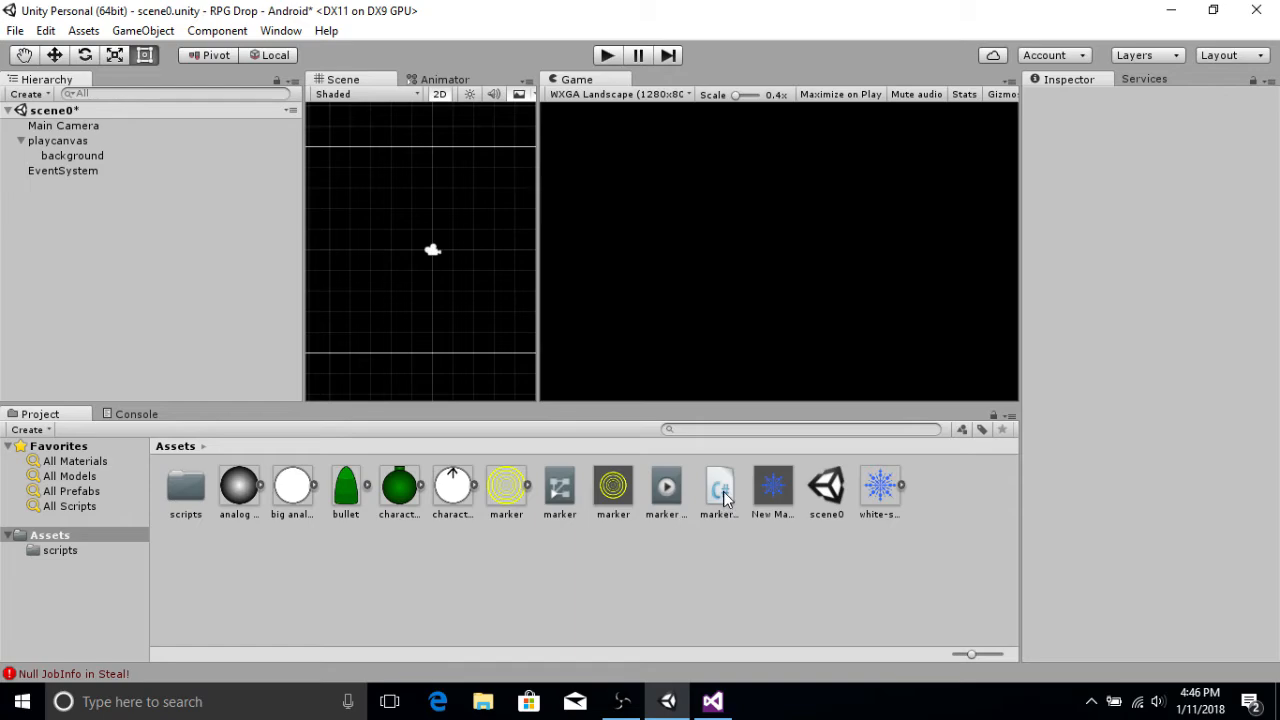
Step: Switch to Visual Studio and examine the fire script's Update method that places the object at the mouse position
{"action": "left_click", "coordinate": [712, 701]}
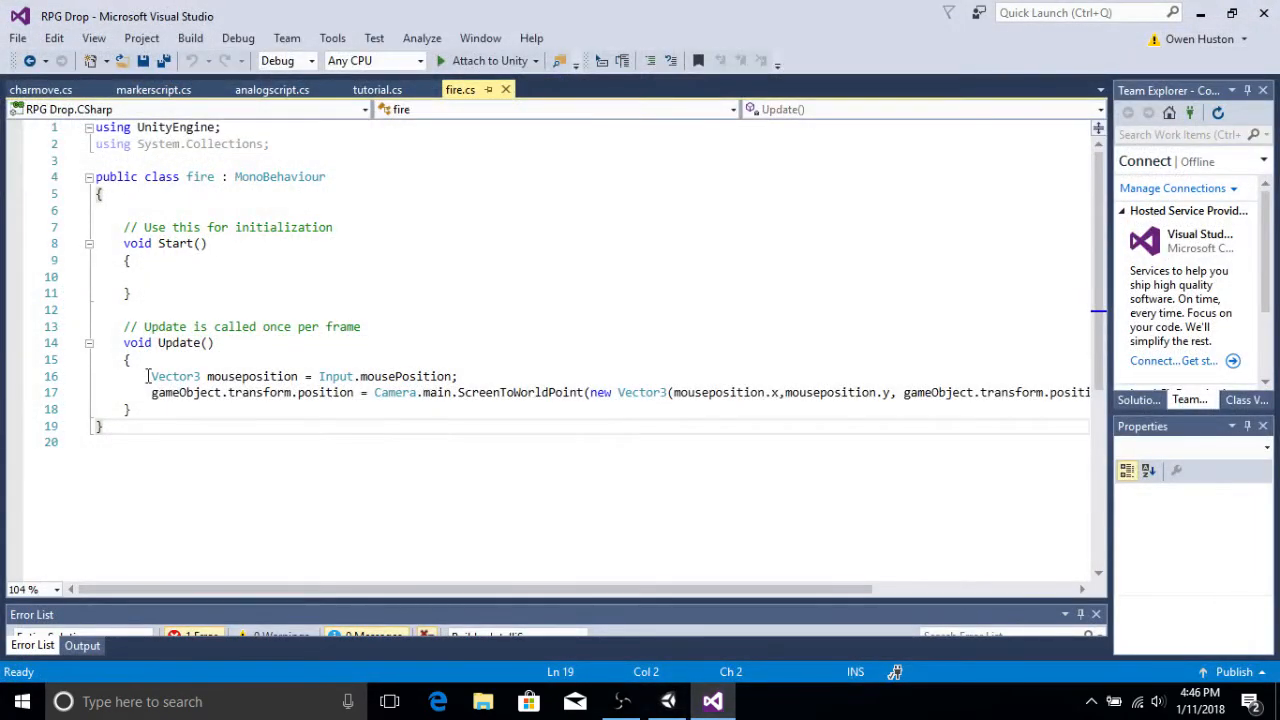
{"action": "left_click_drag", "start_coordinate": [150, 376], "coordinate": [457, 376]}
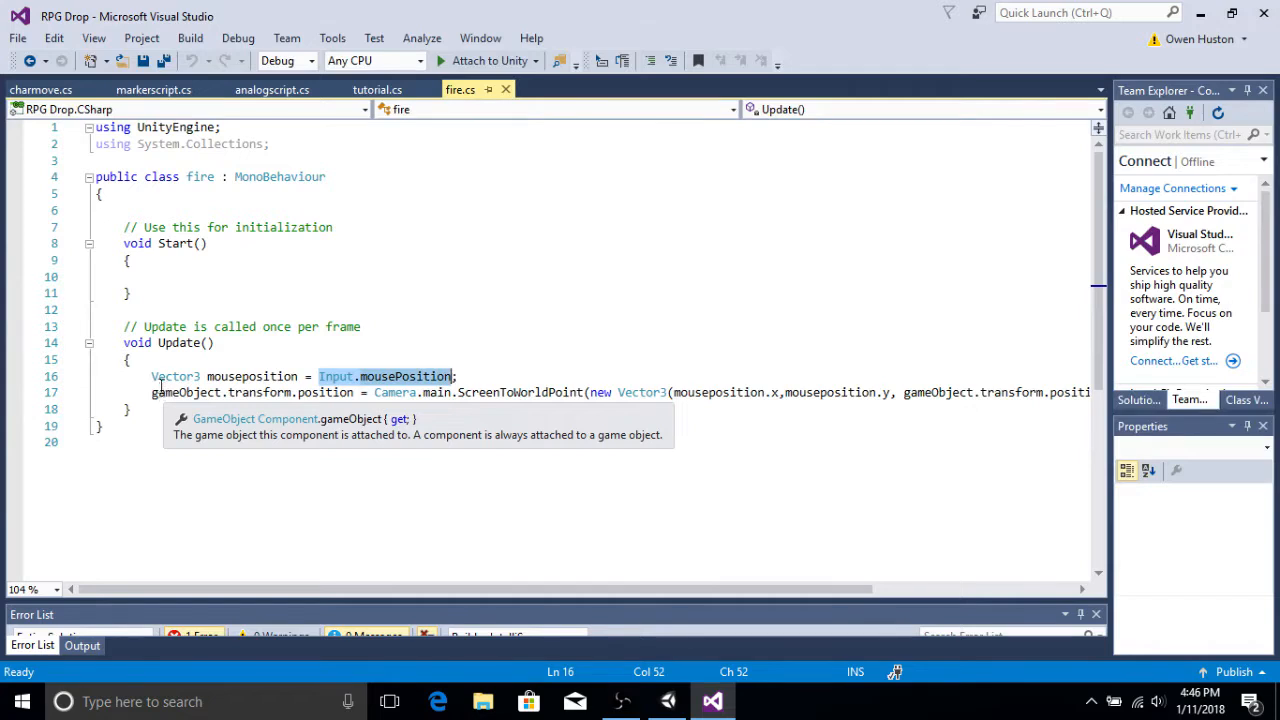
{"action": "left_click_drag", "start_coordinate": [151, 393], "coordinate": [336, 393]}
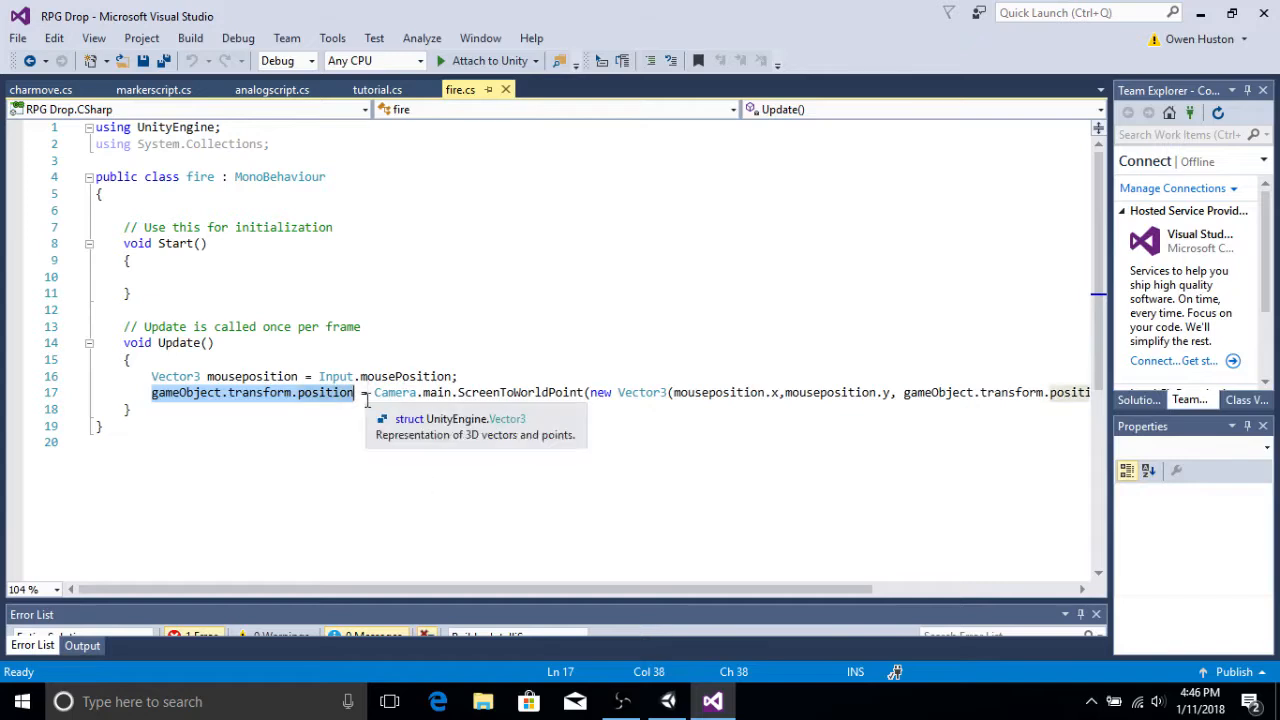
{"action": "left_click", "coordinate": [373, 393]}
{"action": "left_click_drag", "start_coordinate": [395, 393], "coordinate": [588, 393]}
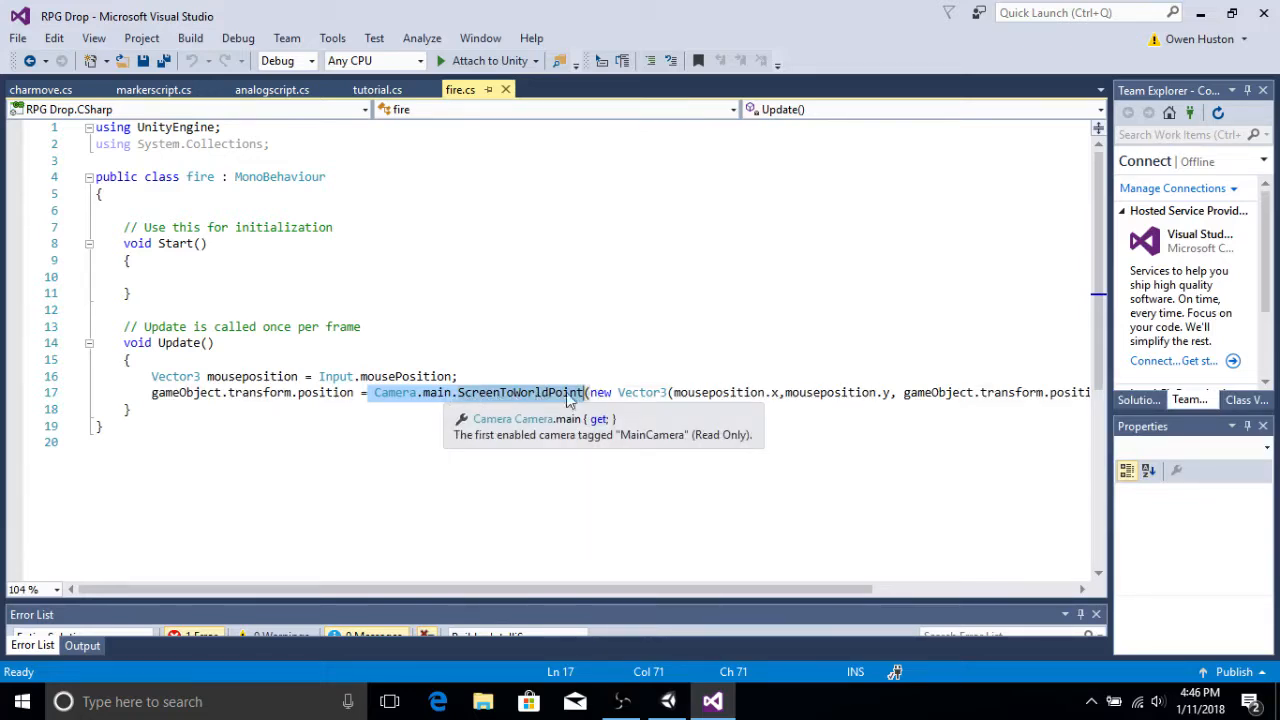
{"action": "left_click", "coordinate": [597, 393]}
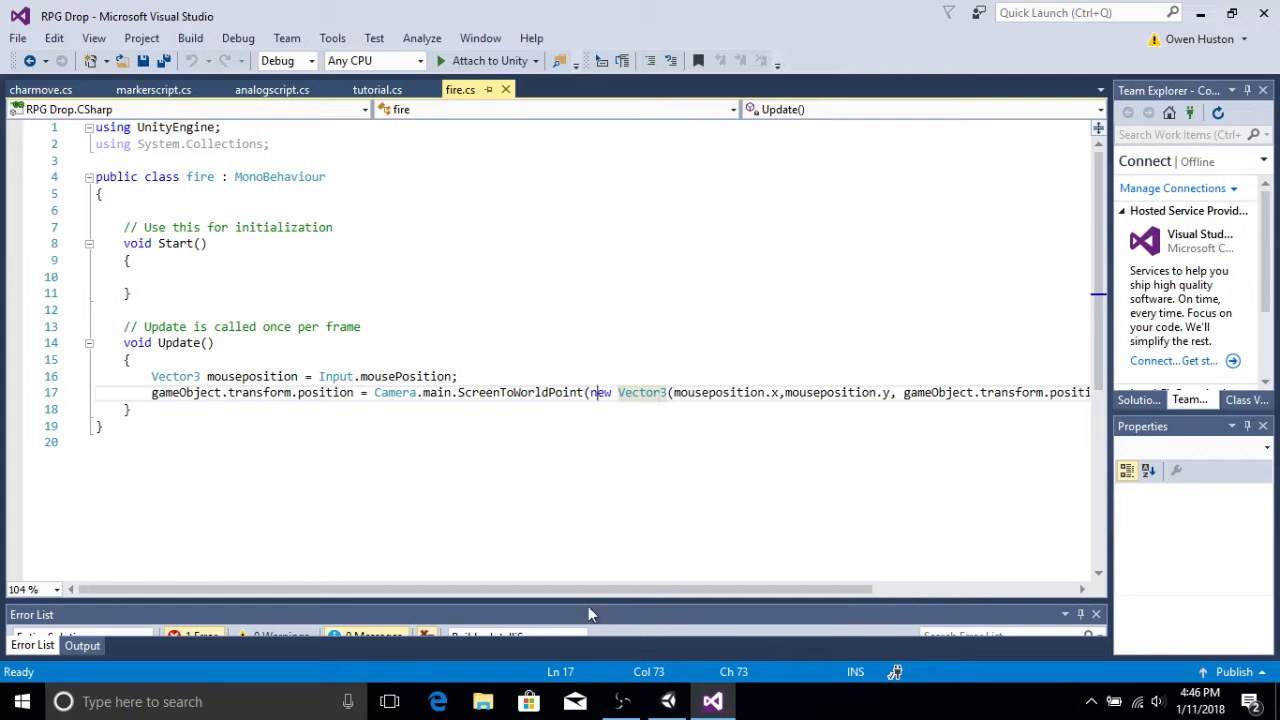
{"action": "scroll", "coordinate": [593, 588], "scroll_direction": "right", "scroll_amount": 3}
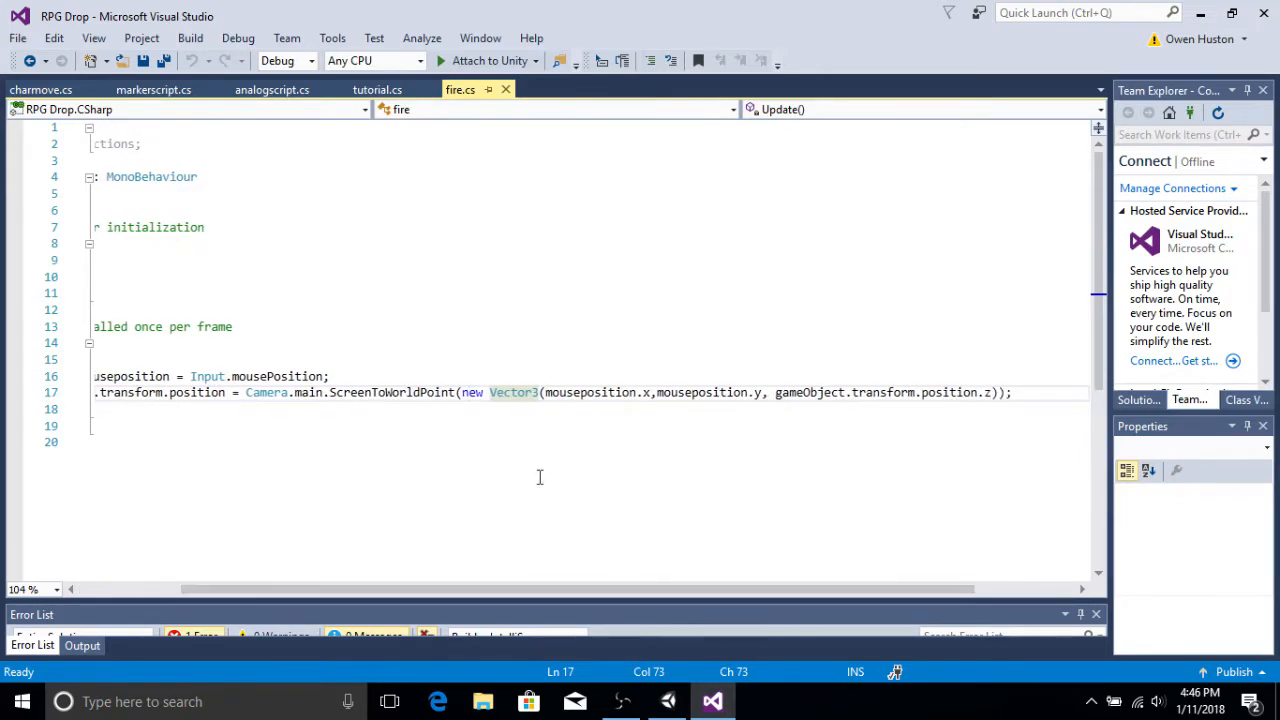
{"action": "left_click_drag", "start_coordinate": [544, 393], "coordinate": [757, 396]}
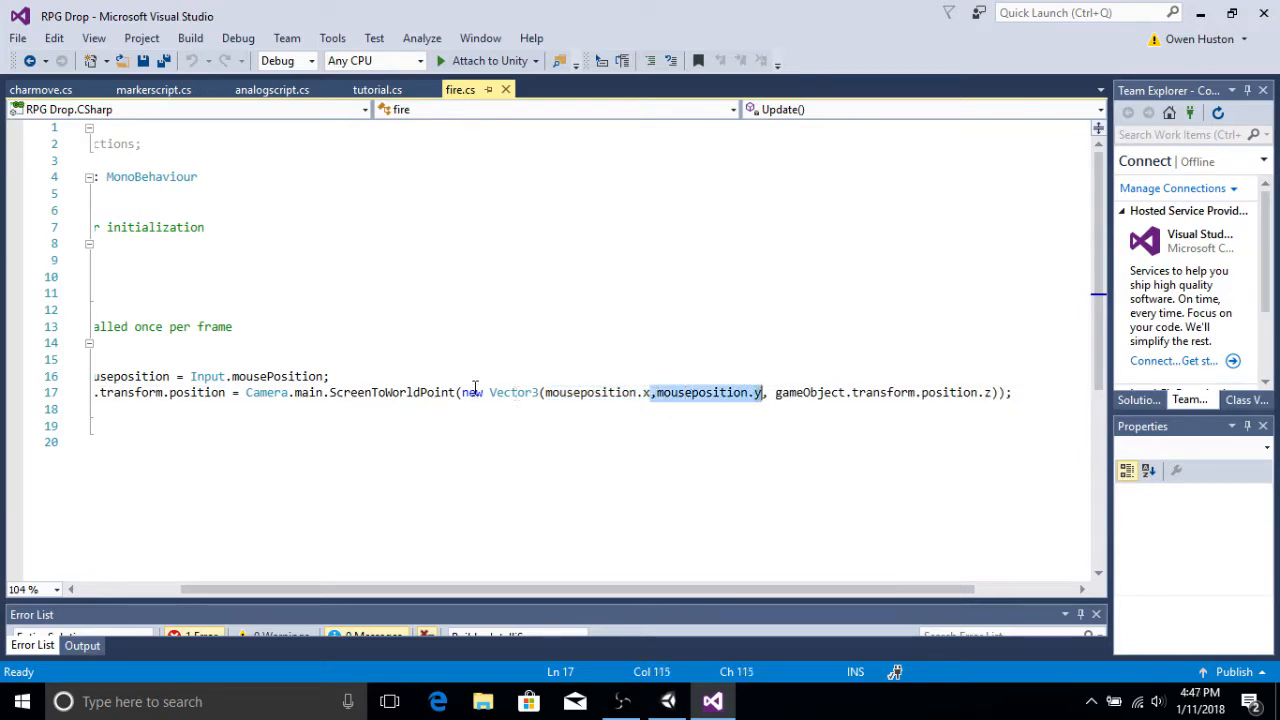
{"action": "left_click_drag", "start_coordinate": [776, 393], "coordinate": [995, 392]}
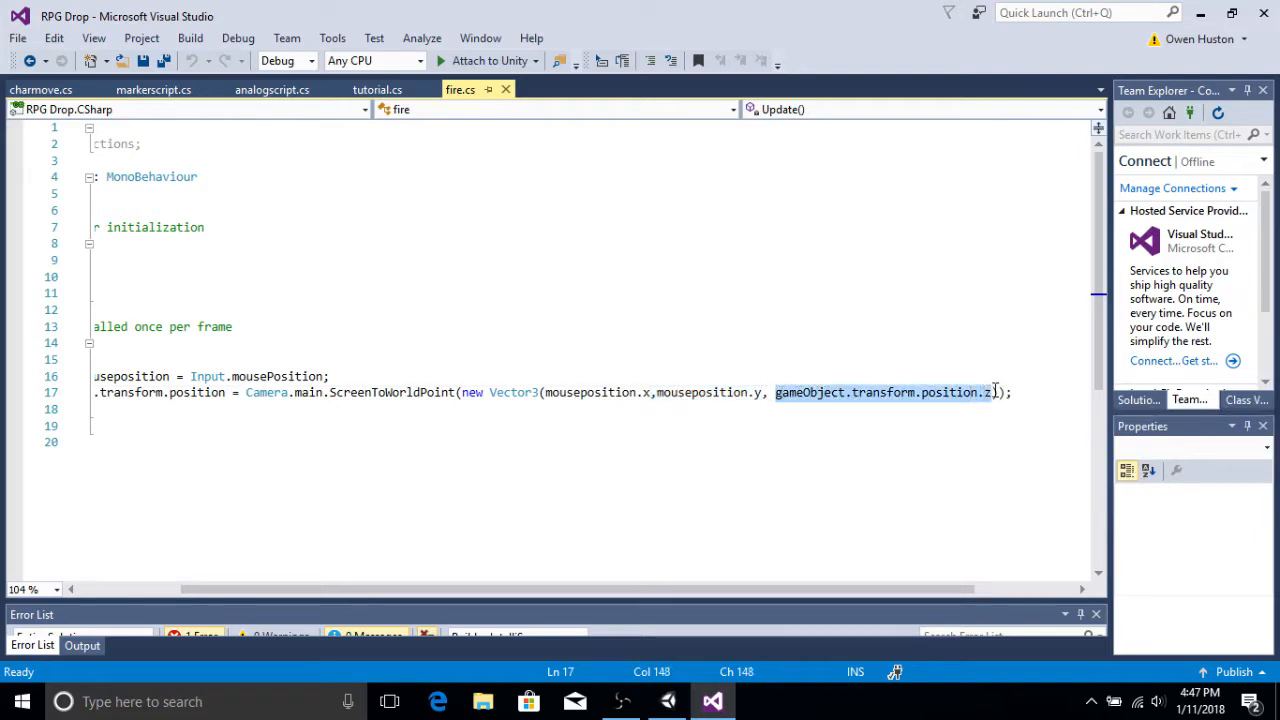
{"action": "left_click", "coordinate": [1001, 393]}
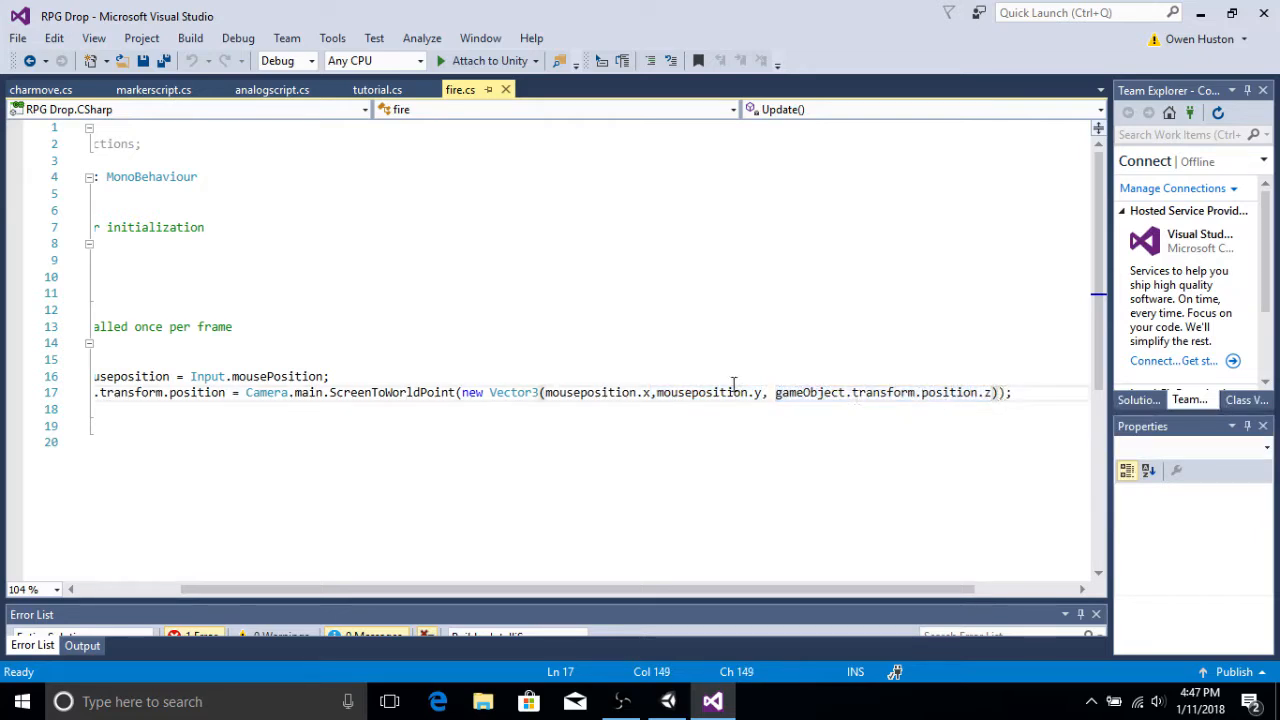
{"action": "left_click_drag", "start_coordinate": [776, 393], "coordinate": [985, 394]}
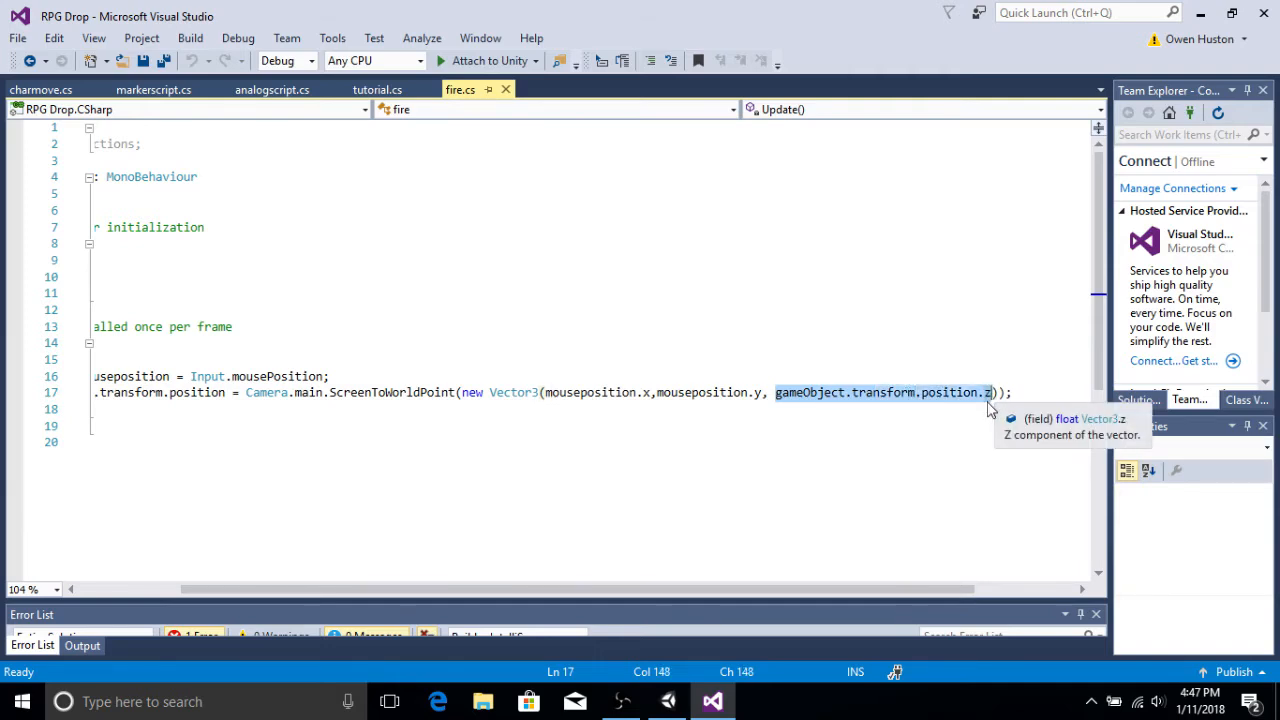
{"action": "left_click", "coordinate": [777, 393]}
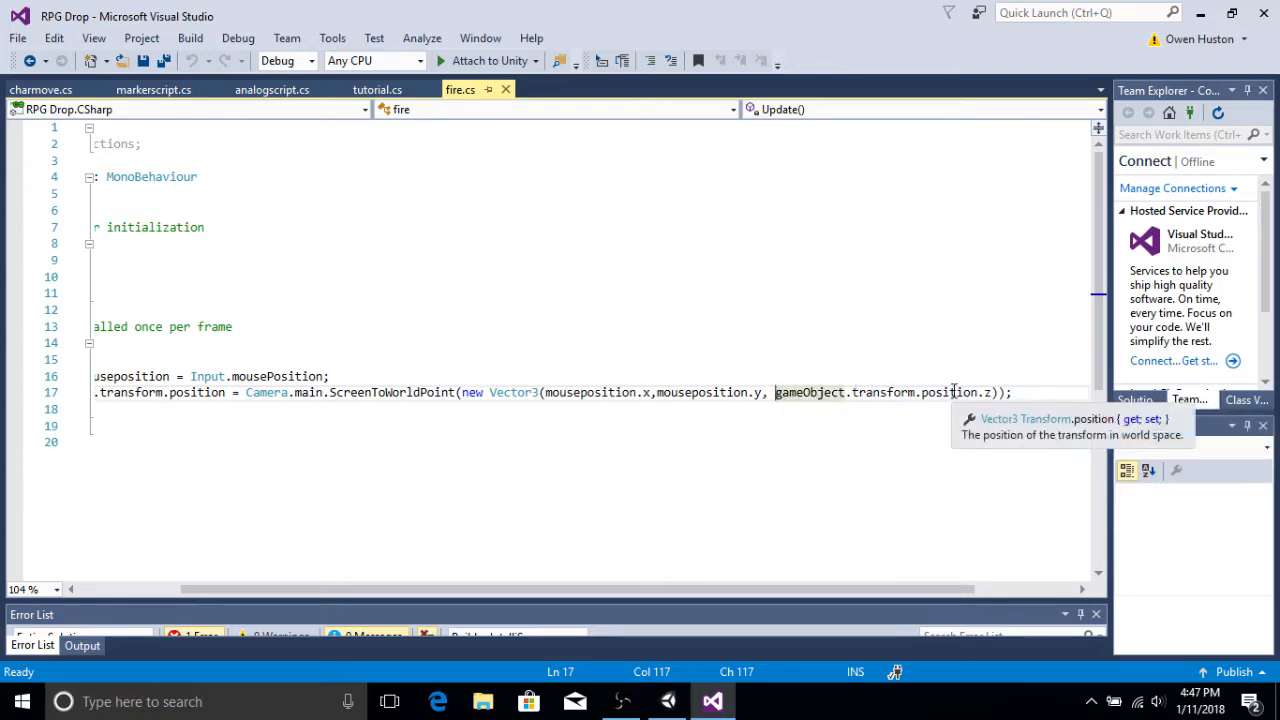
Step: Examine the ScreenToWorldPoint call and its Vector3 arguments in the fire script
{"action": "left_click", "coordinate": [992, 393]}
{"action": "left_click_drag", "start_coordinate": [998, 393], "coordinate": [771, 393]}
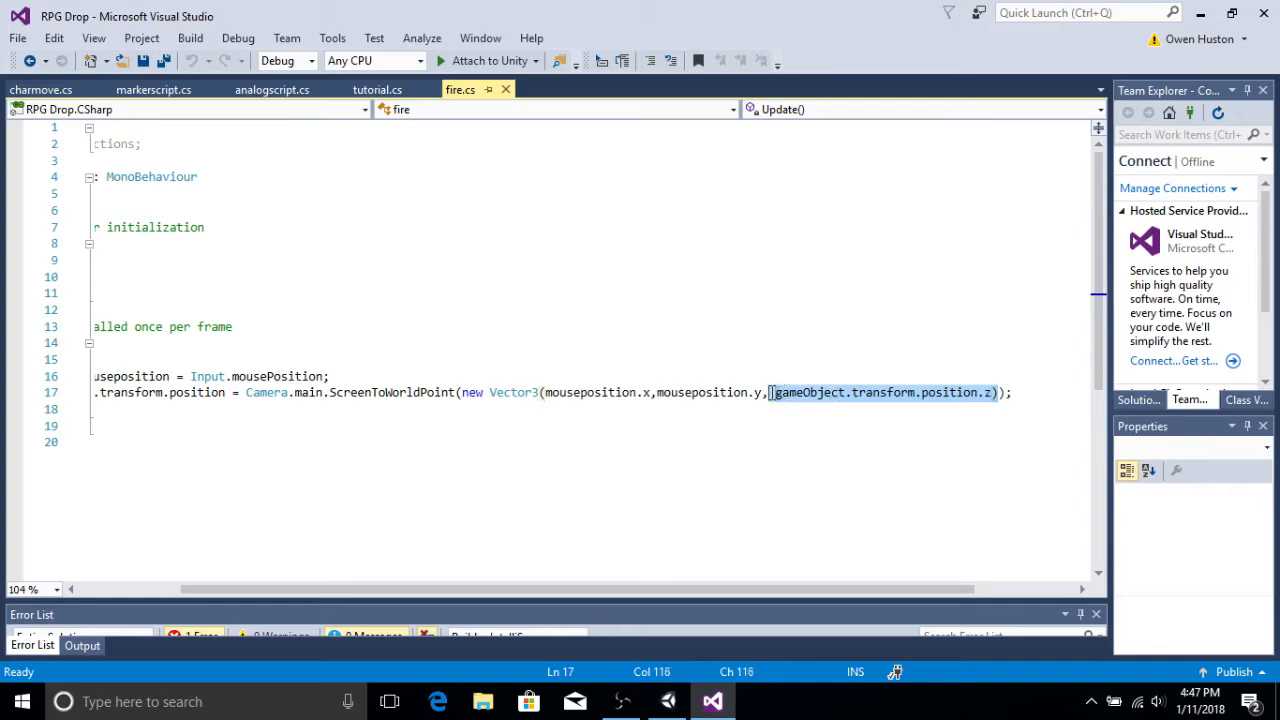
{"action": "left_click", "coordinate": [260, 377]}
{"action": "left_click_drag", "start_coordinate": [233, 377], "coordinate": [284, 377]}
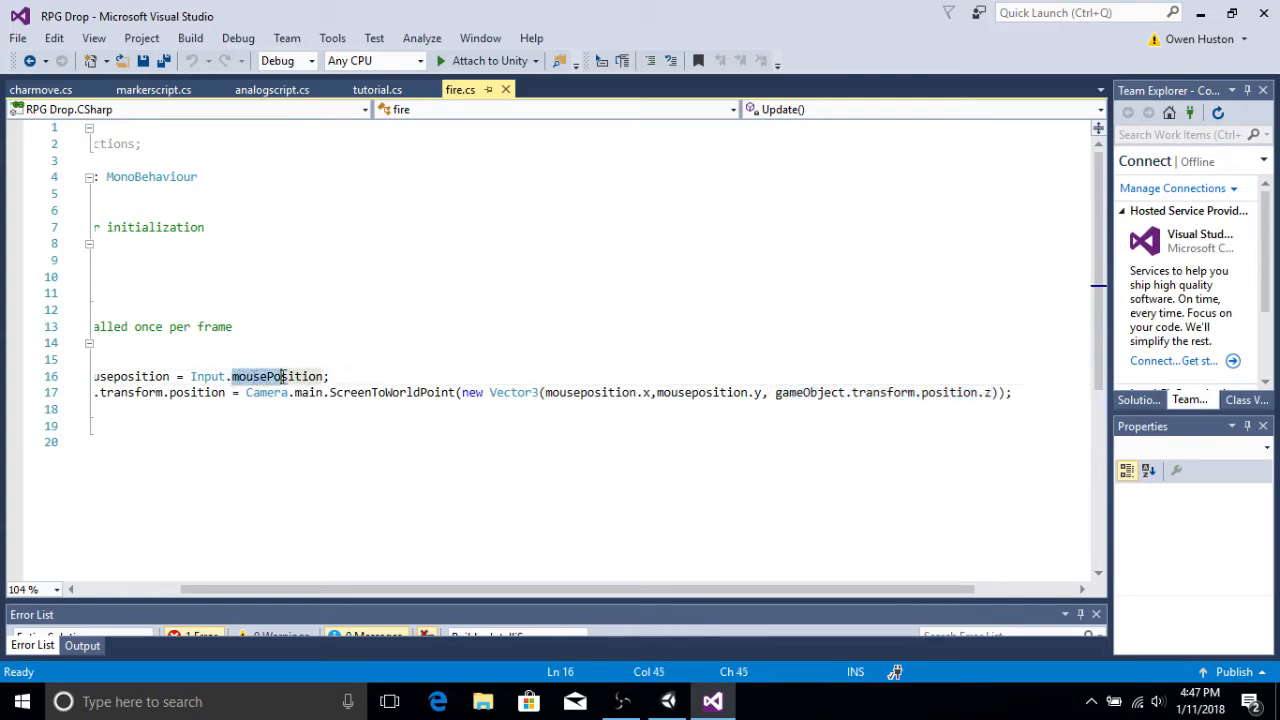
{"action": "left_click", "coordinate": [295, 377]}
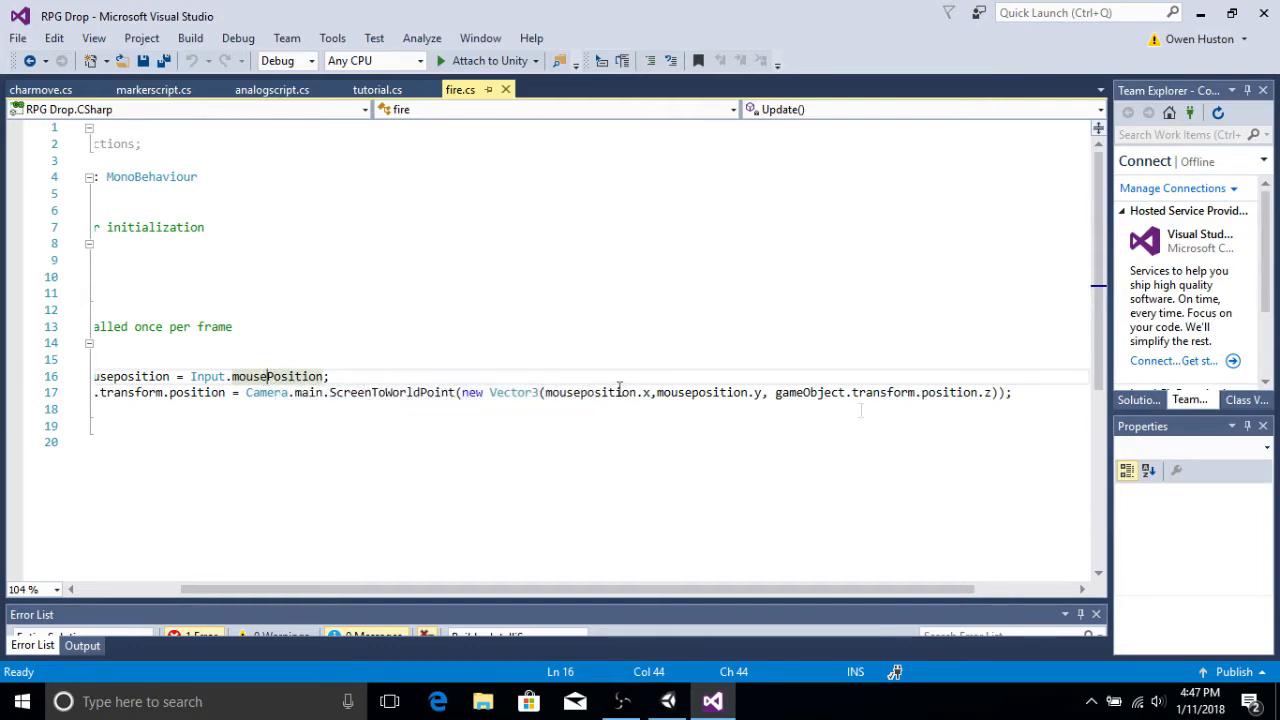
{"action": "left_click_drag", "start_coordinate": [775, 393], "coordinate": [998, 399]}
{"action": "left_click", "coordinate": [1009, 393]}
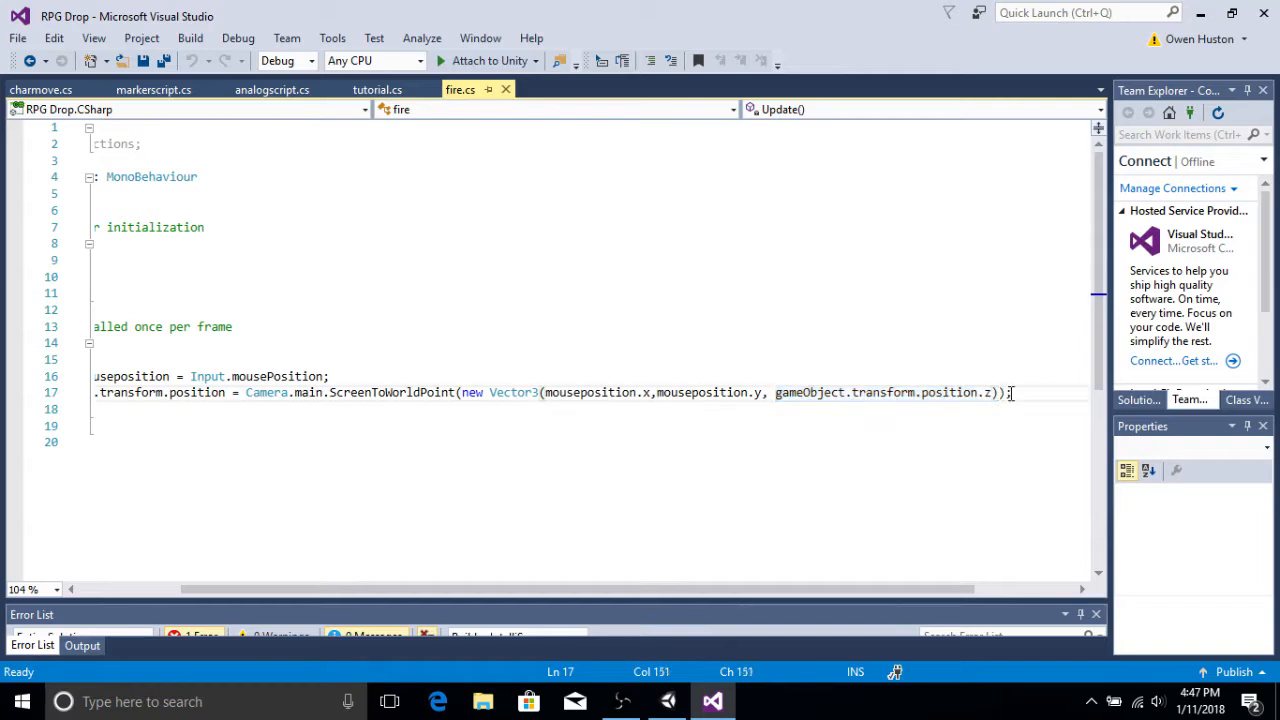
{"action": "left_click_drag", "start_coordinate": [1001, 397], "coordinate": [803, 398]}
{"action": "left_click", "coordinate": [775, 396]}
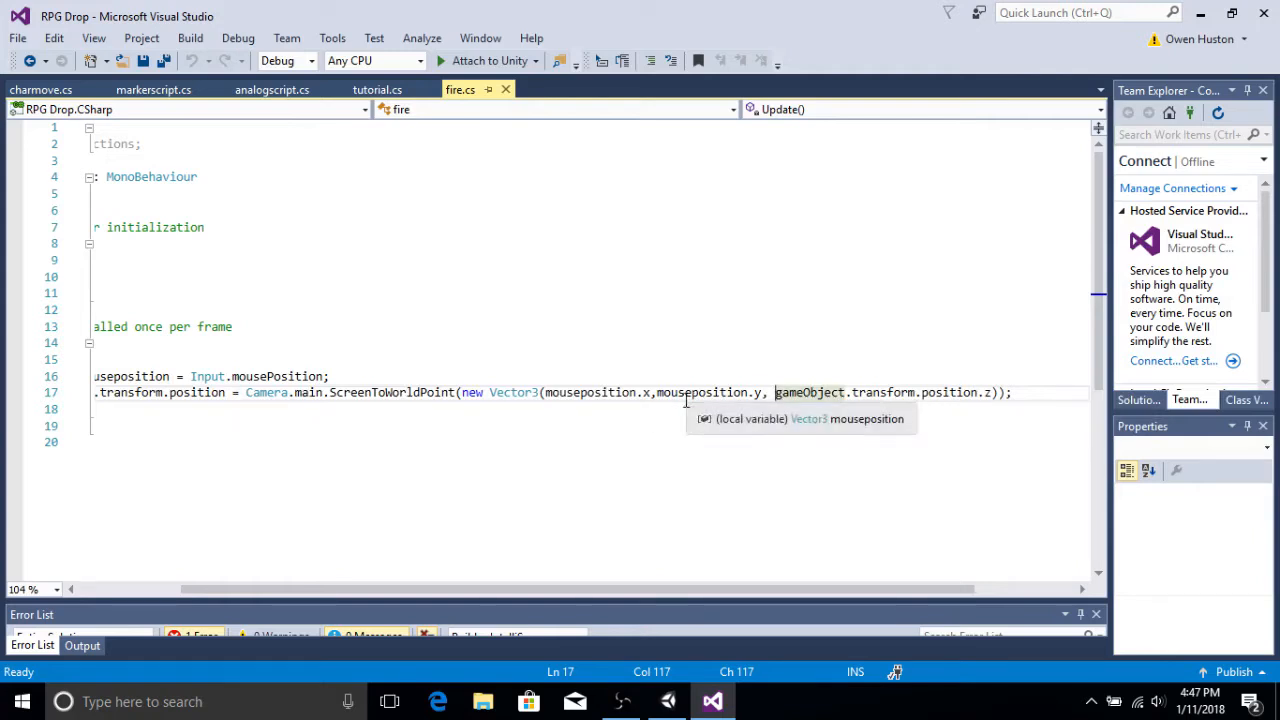
{"action": "left_click_drag", "start_coordinate": [657, 395], "coordinate": [784, 396]}
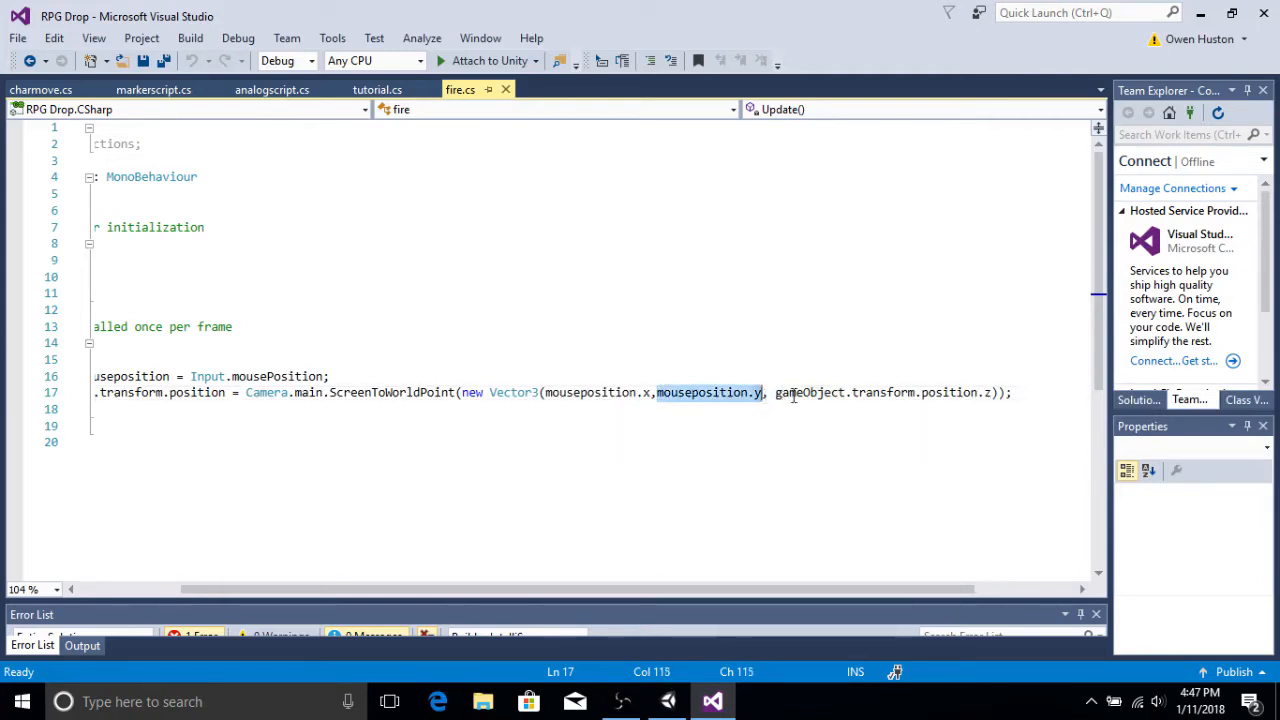
{"action": "left_click", "coordinate": [780, 396]}
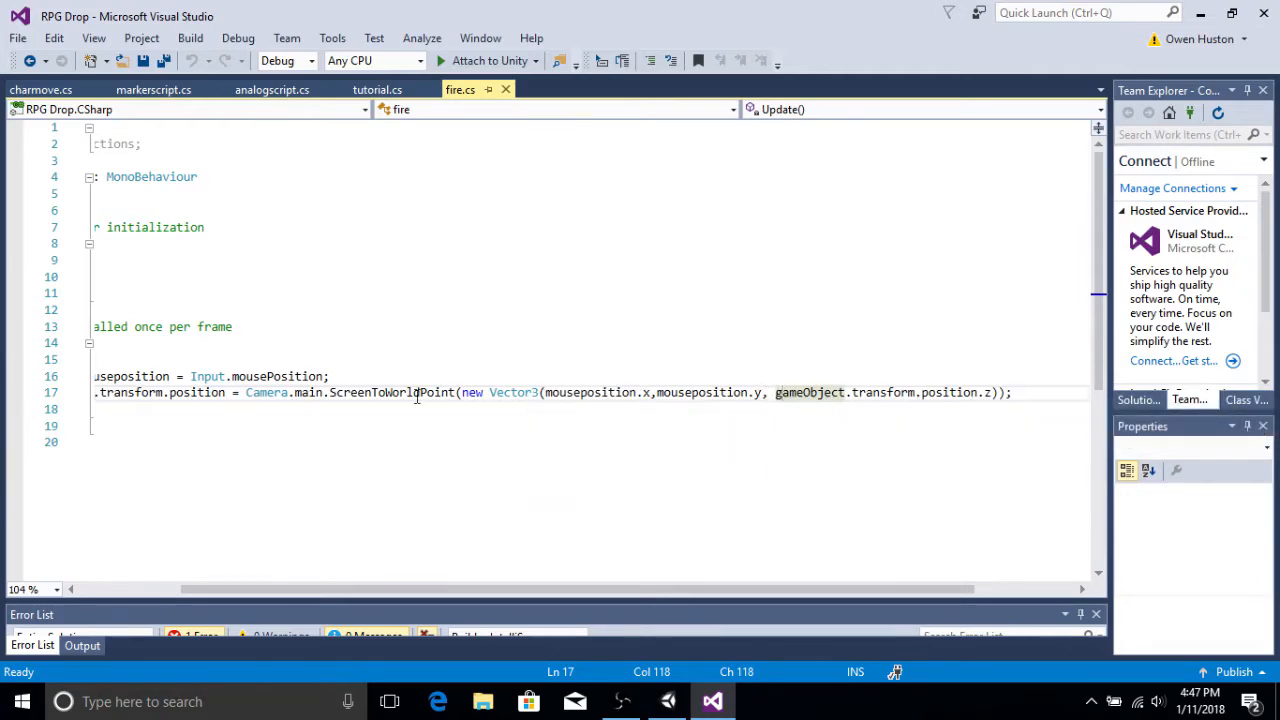
{"action": "left_click", "coordinate": [247, 393]}
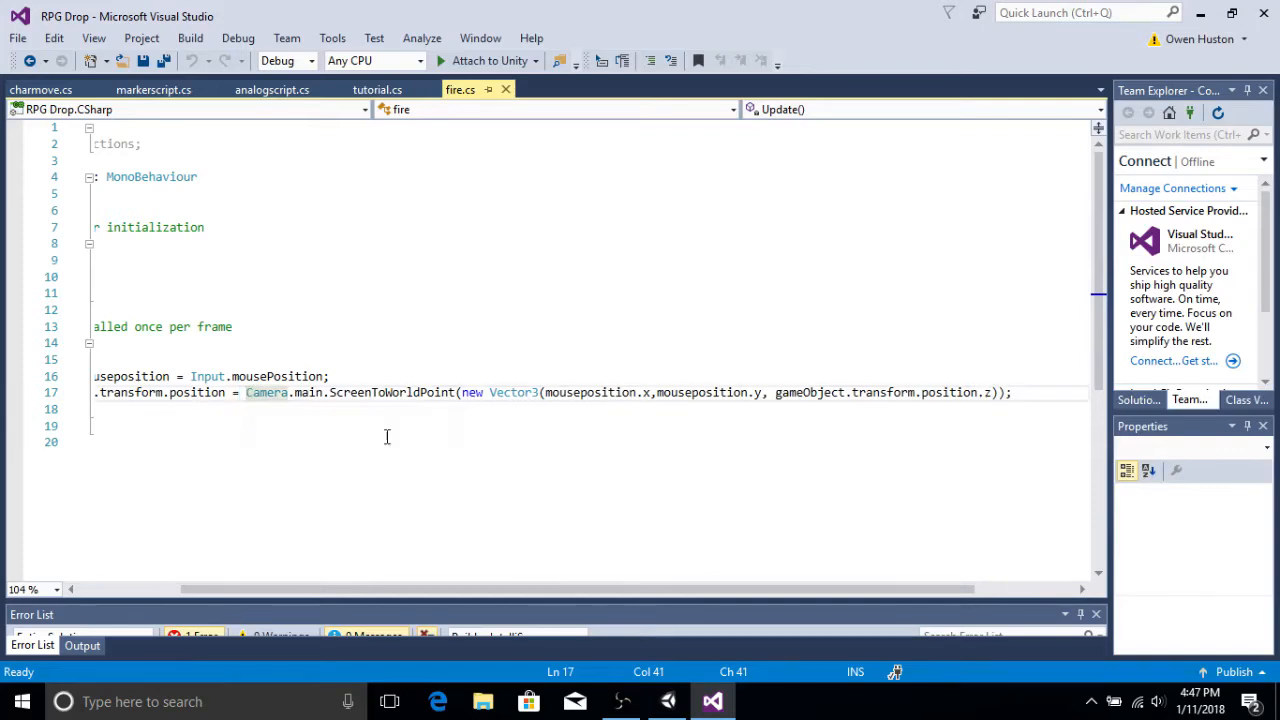
{"action": "left_click_drag", "start_coordinate": [523, 596], "coordinate": [491, 588]}
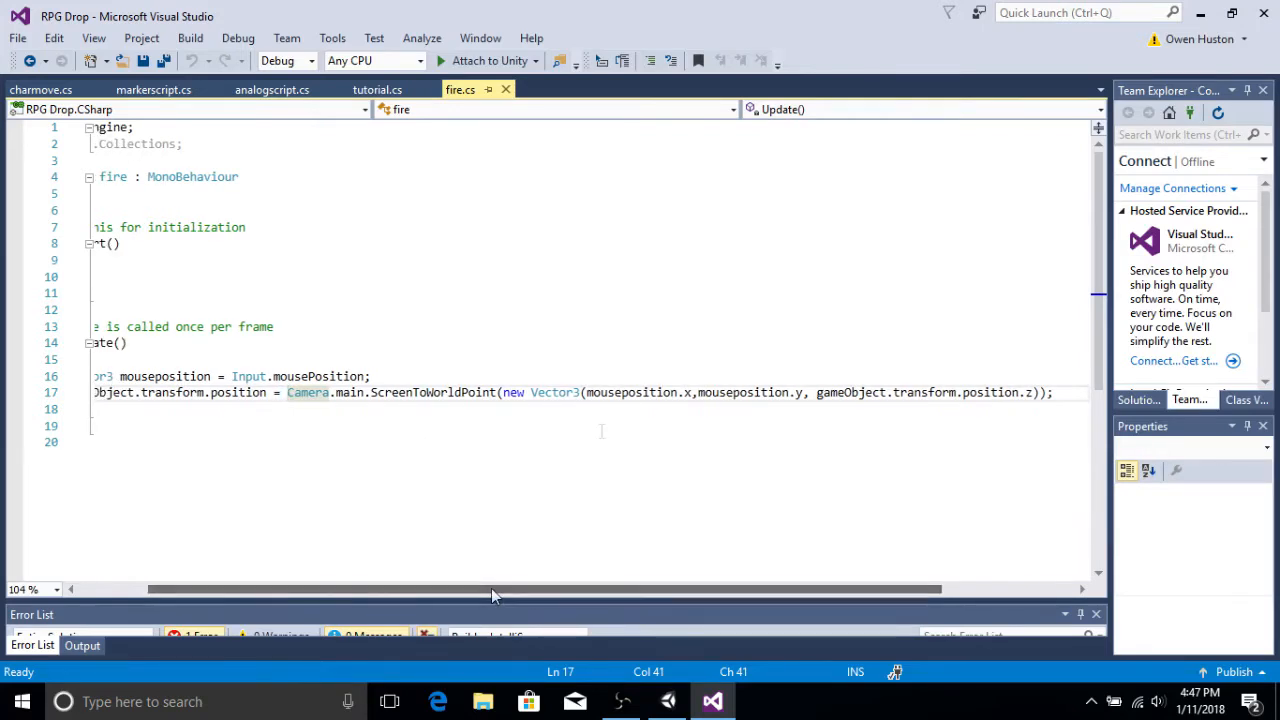
{"action": "left_click_drag", "start_coordinate": [586, 393], "coordinate": [692, 394]}
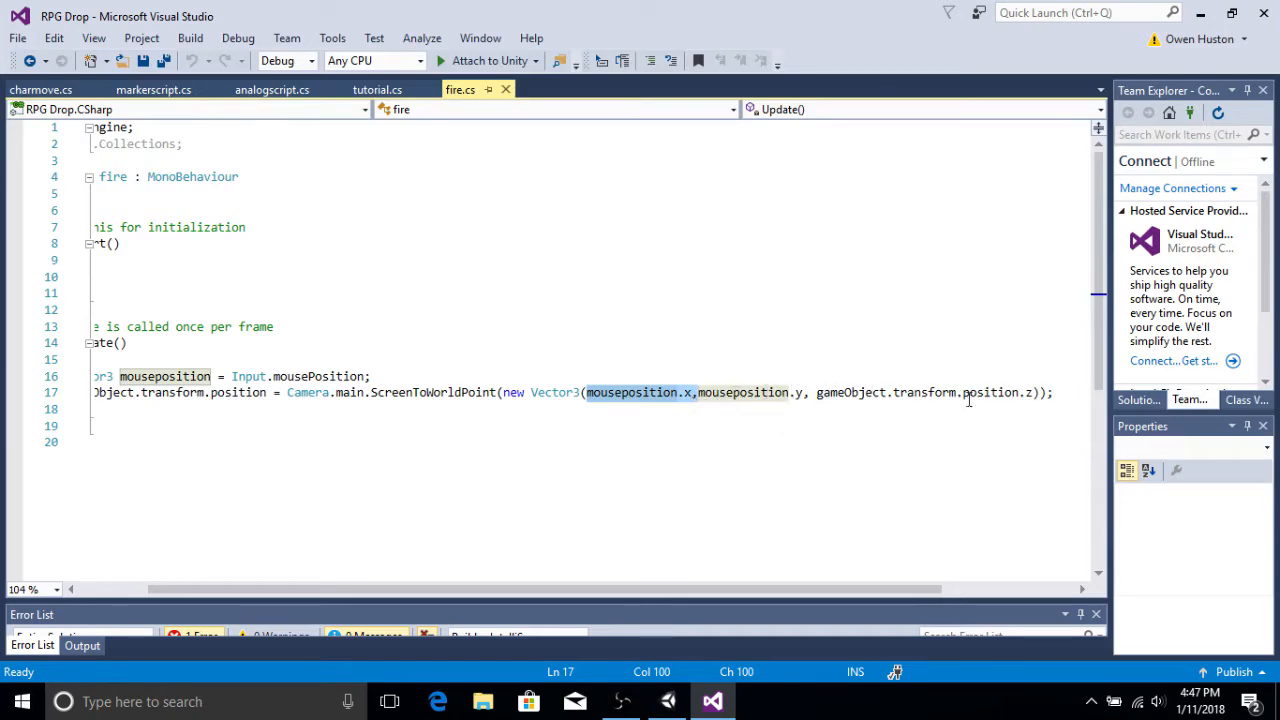
{"action": "left_click_drag", "start_coordinate": [1038, 393], "coordinate": [1003, 393]}
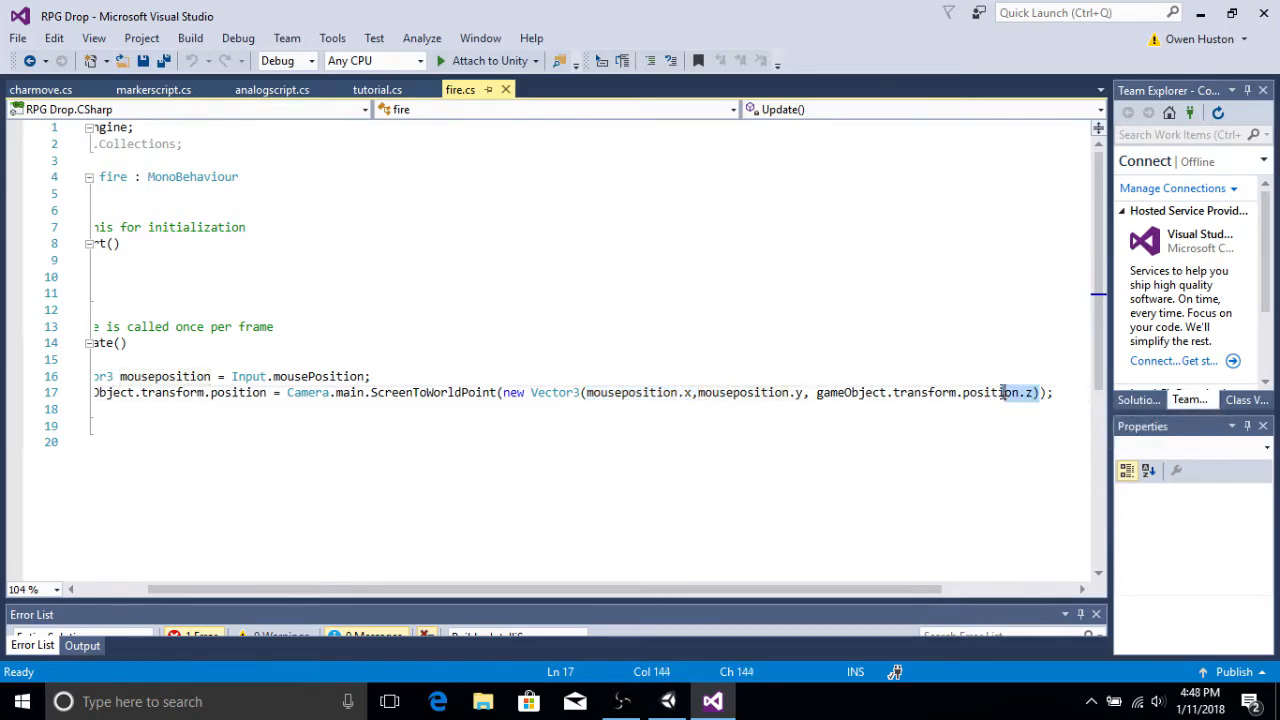
{"action": "left_click", "coordinate": [801, 393]}
{"action": "left_click_drag", "start_coordinate": [583, 589], "coordinate": [555, 585]}
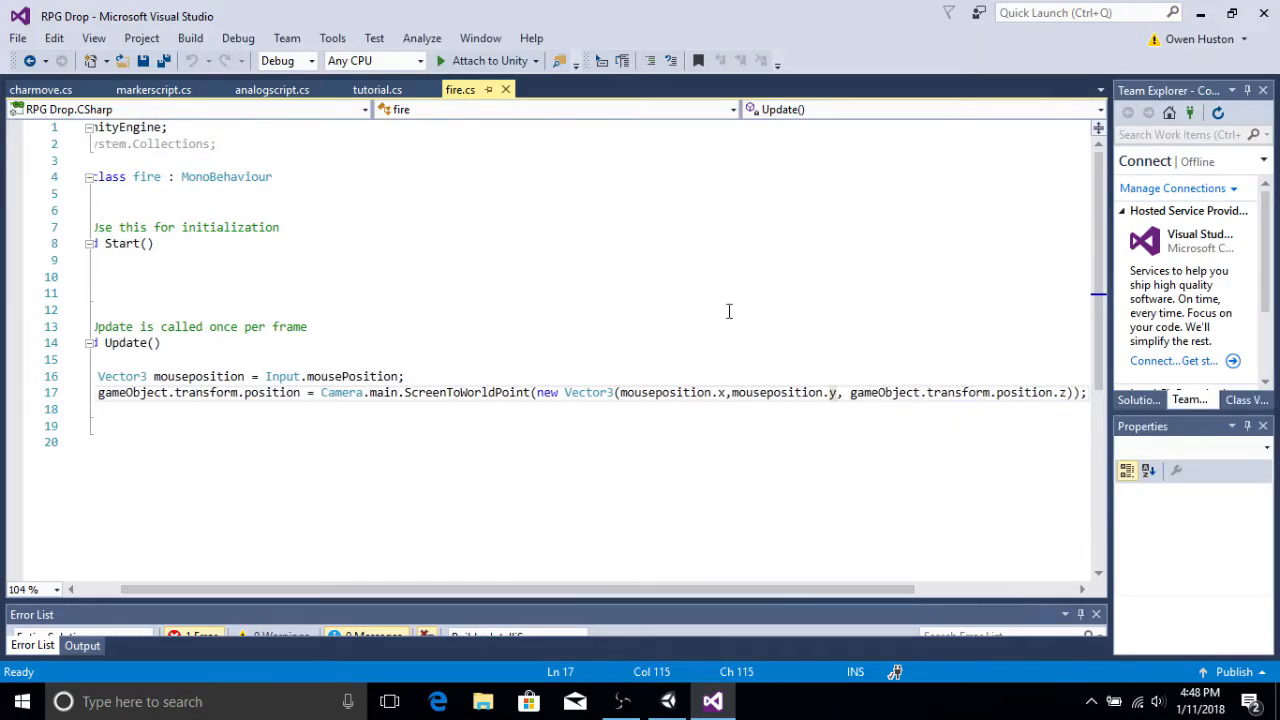
Step: Return to Unity and delete the New Material asset from the Assets folder
{"action": "left_click", "coordinate": [1200, 13]}
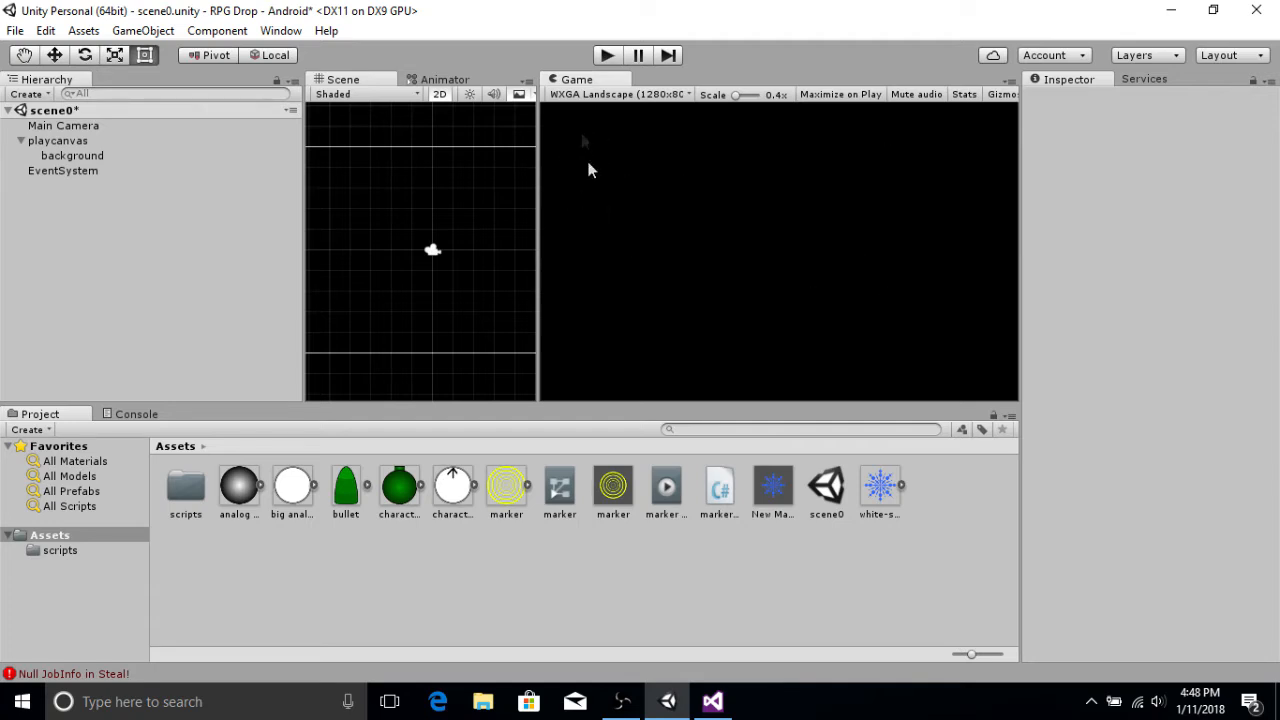
{"action": "left_click", "coordinate": [66, 157]}
{"action": "left_click", "coordinate": [84, 213]}
{"action": "left_click", "coordinate": [876, 496]}
{"action": "right_click", "coordinate": [876, 496]}
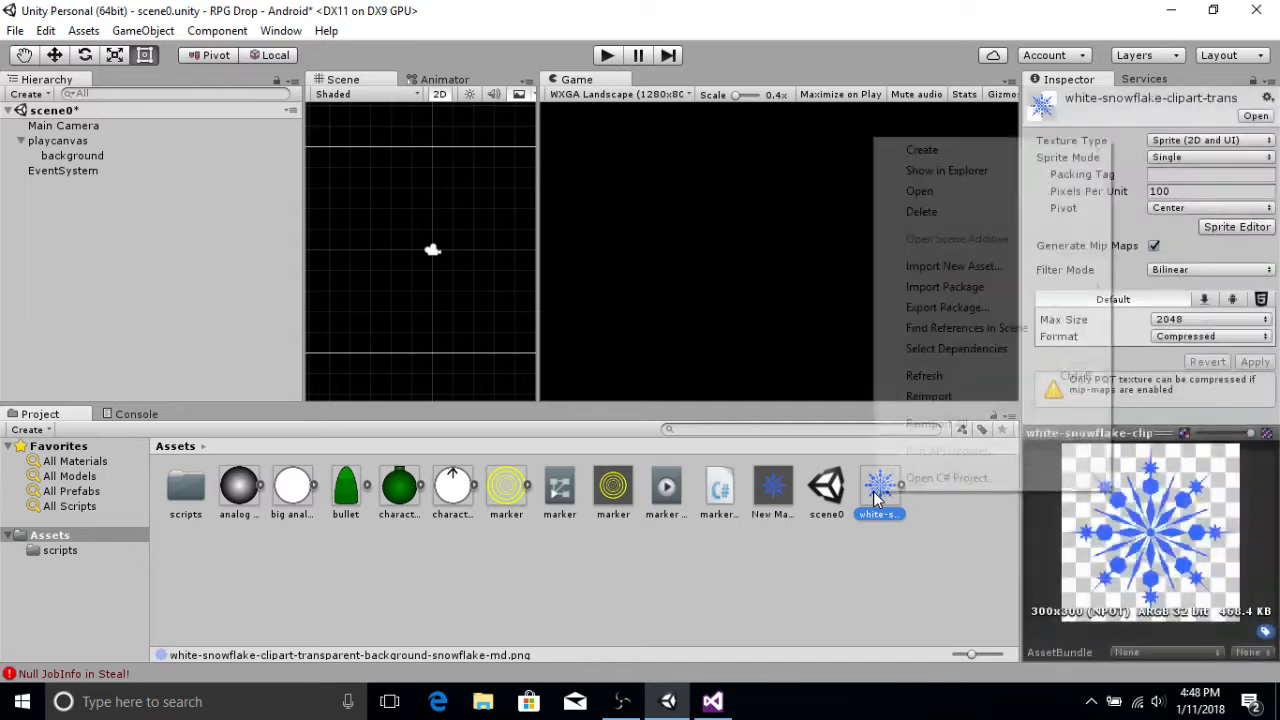
{"action": "left_click", "coordinate": [739, 495]}
{"action": "left_click", "coordinate": [780, 488]}
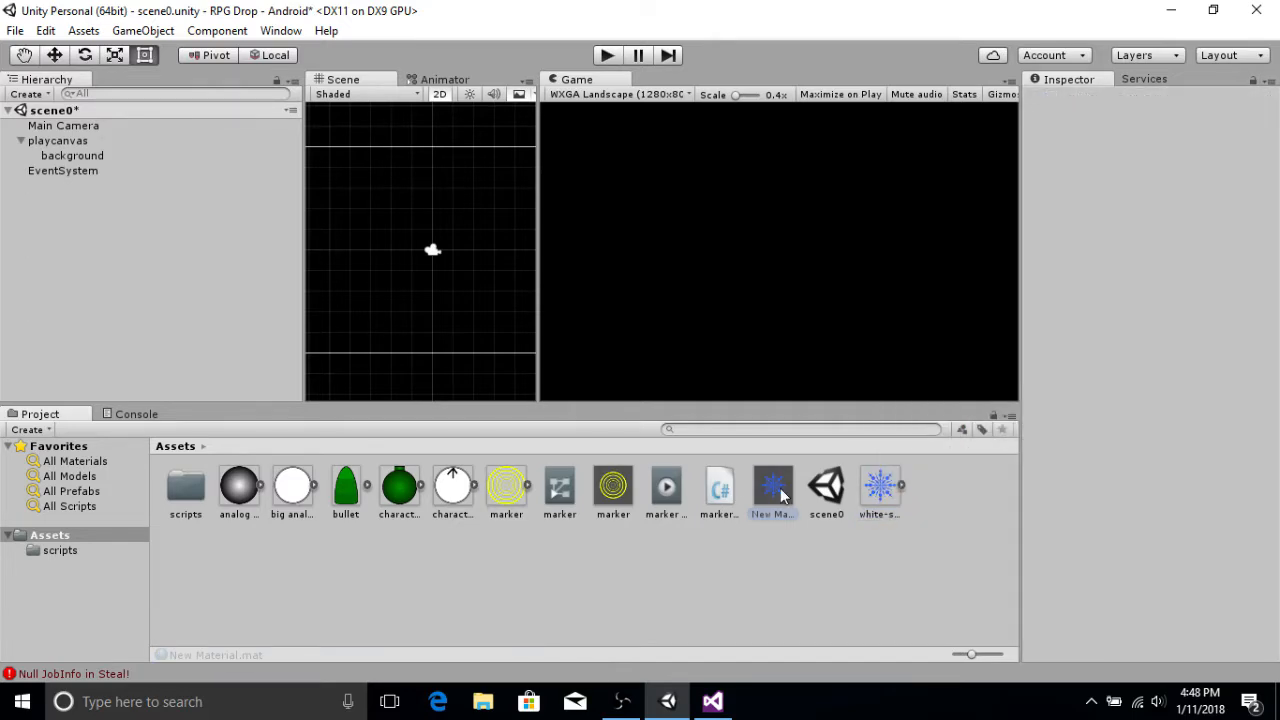
{"action": "right_click", "coordinate": [780, 488]}
{"action": "left_click", "coordinate": [867, 208]}
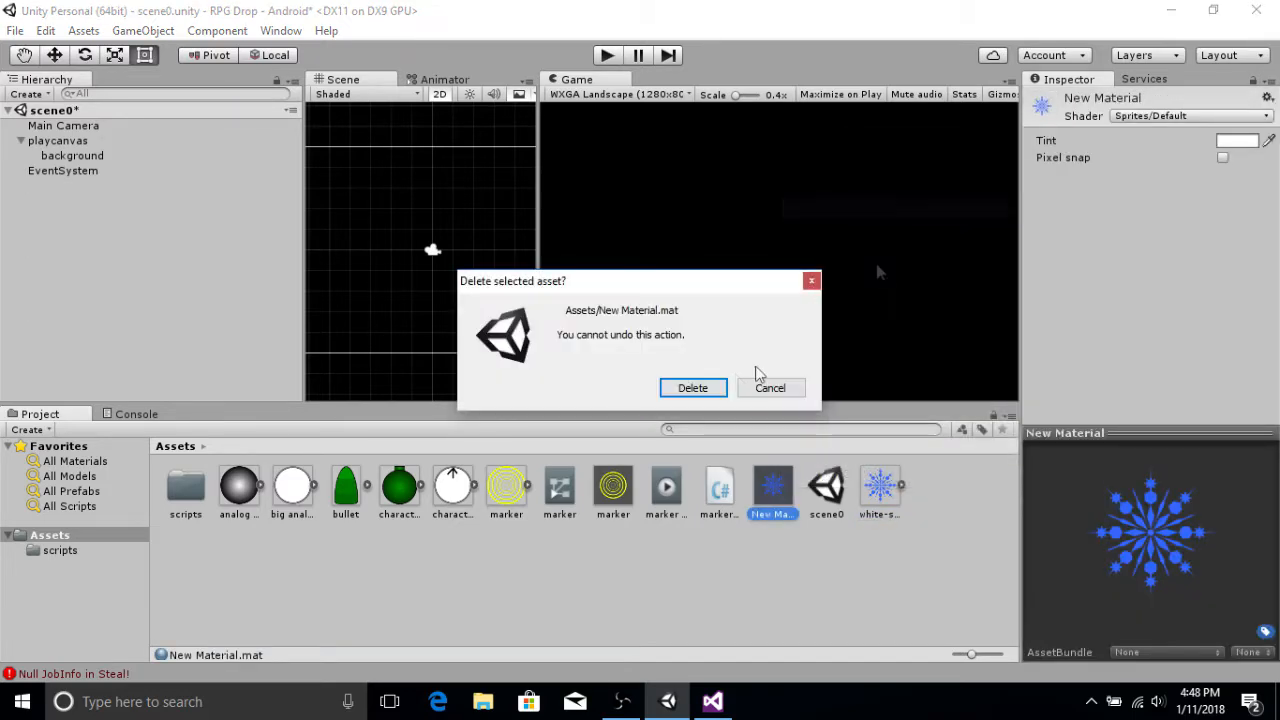
{"action": "left_click", "coordinate": [694, 386]}
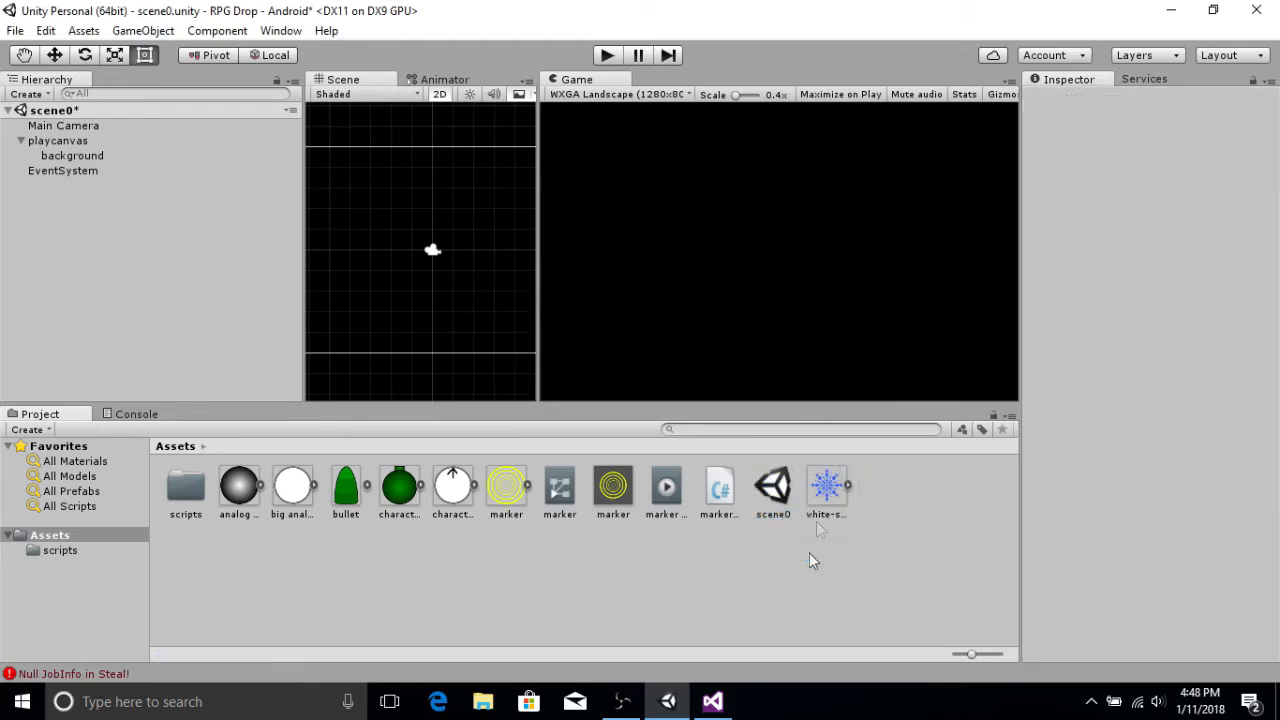
Step: Create a new Particle System game object in the scene
{"action": "left_click", "coordinate": [824, 494]}
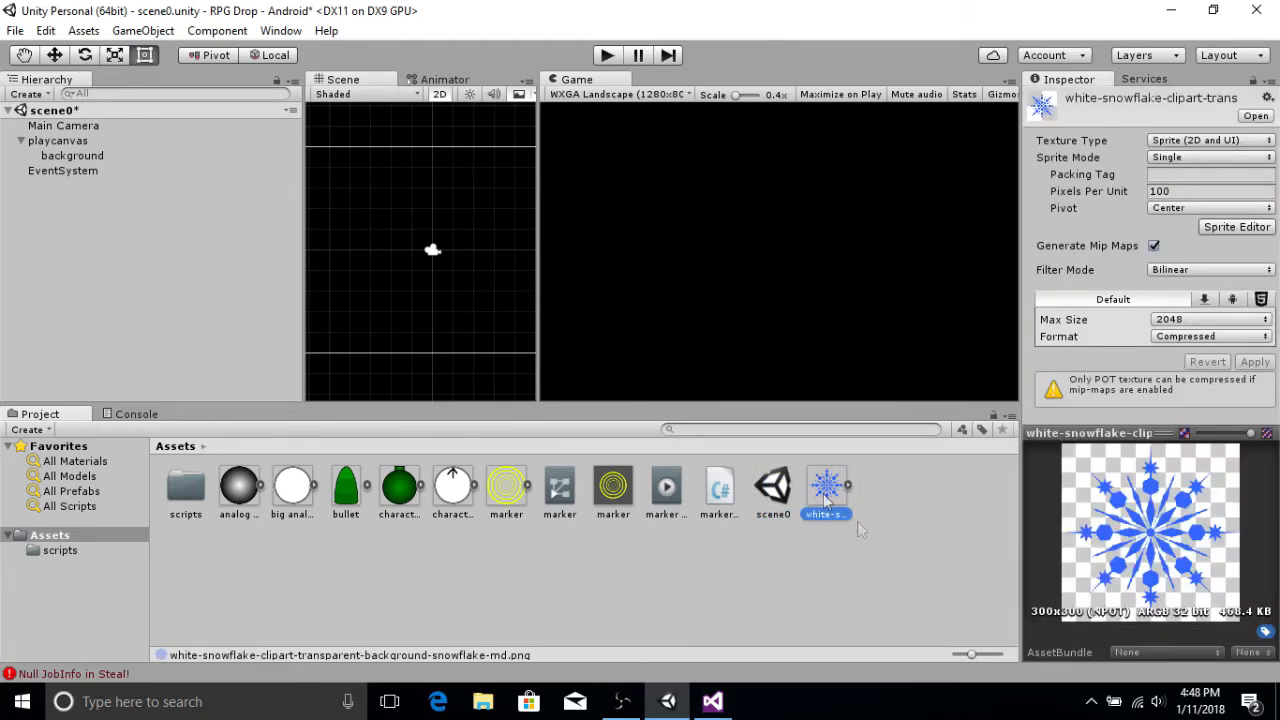
{"action": "right_click", "coordinate": [885, 537]}
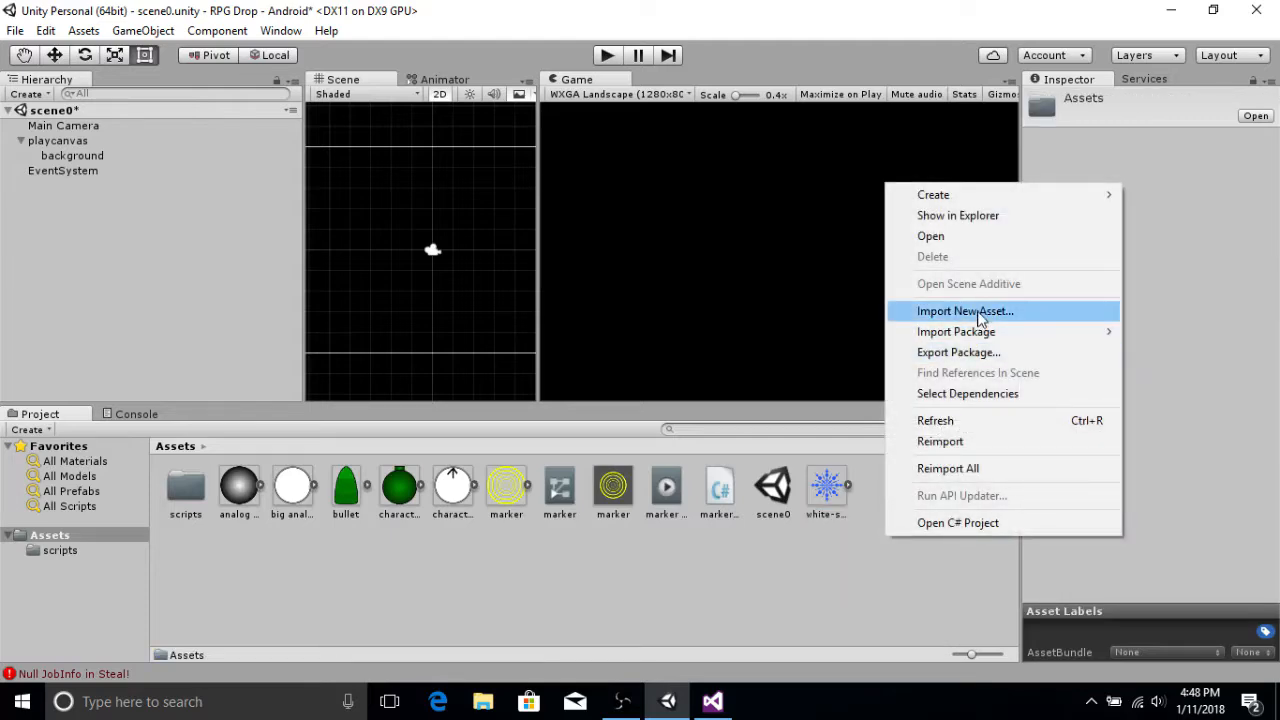
{"action": "left_click", "coordinate": [830, 566]}
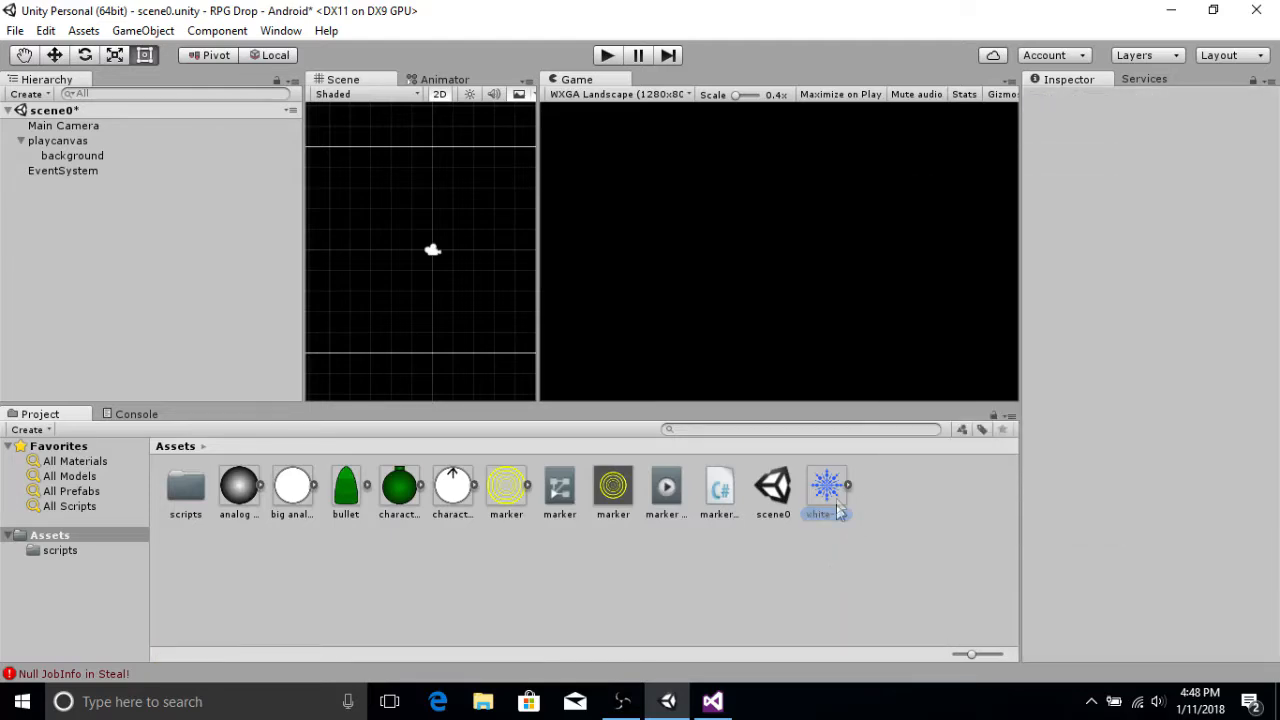
{"action": "left_click", "coordinate": [836, 502]}
{"action": "left_click", "coordinate": [888, 494]}
{"action": "right_click", "coordinate": [889, 492]}
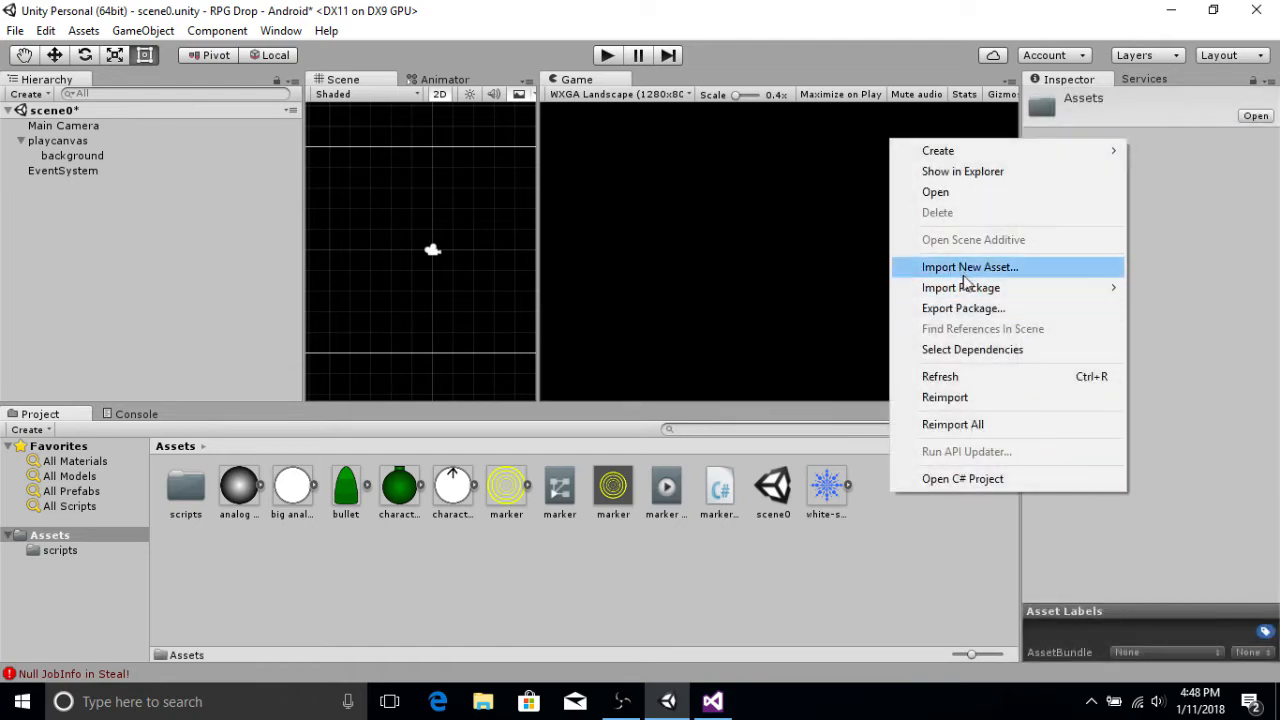
{"action": "mouse_move", "coordinate": [969, 157]}
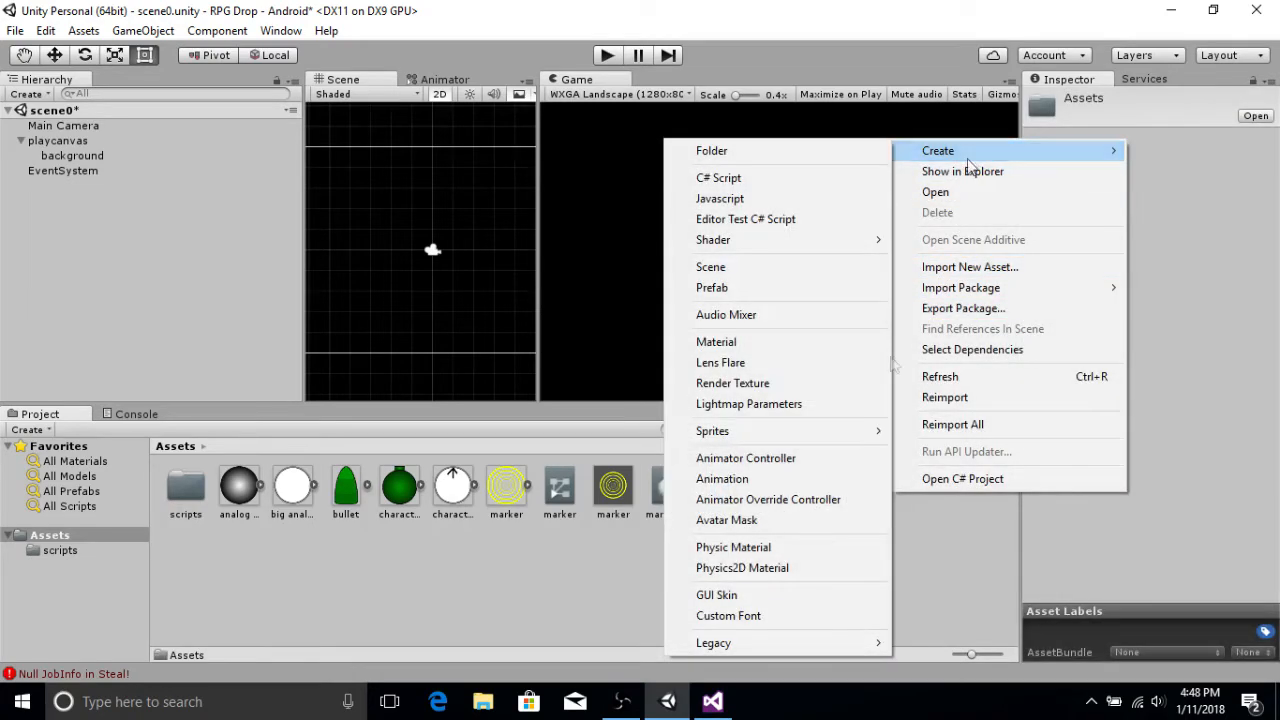
{"action": "left_click", "coordinate": [917, 535]}
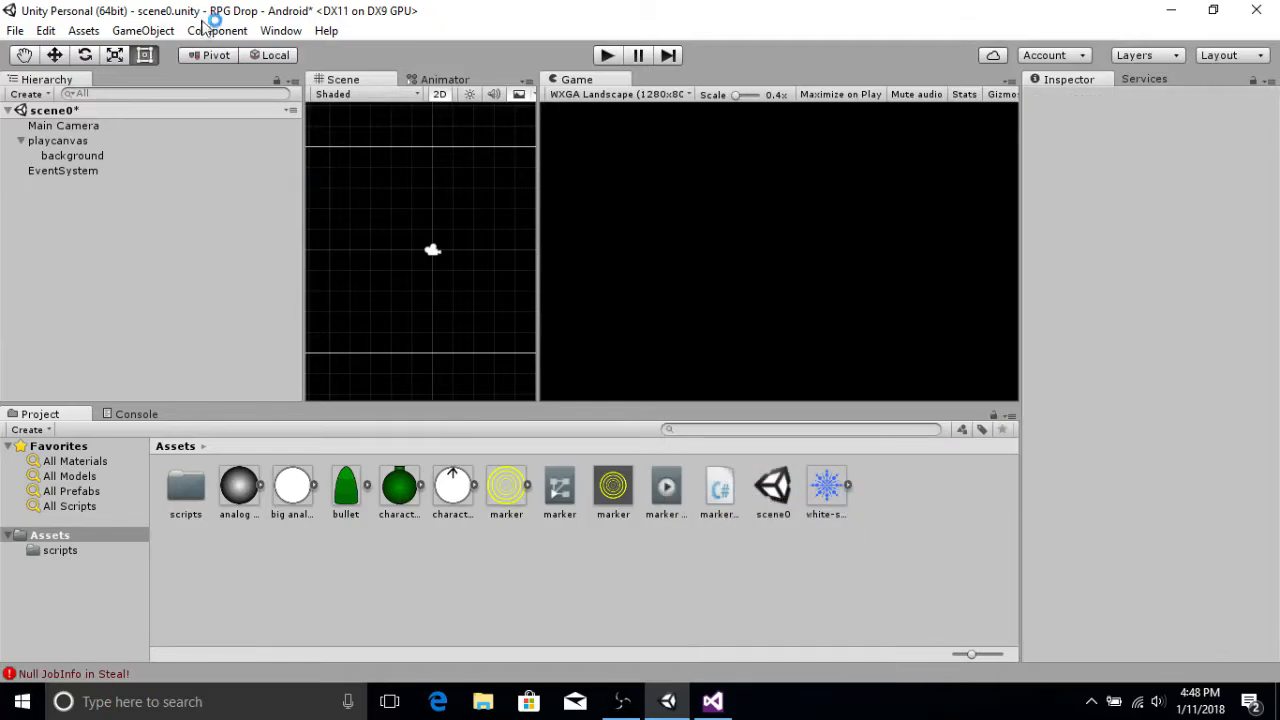
{"action": "left_click", "coordinate": [143, 30]}
{"action": "left_click", "coordinate": [189, 201]}
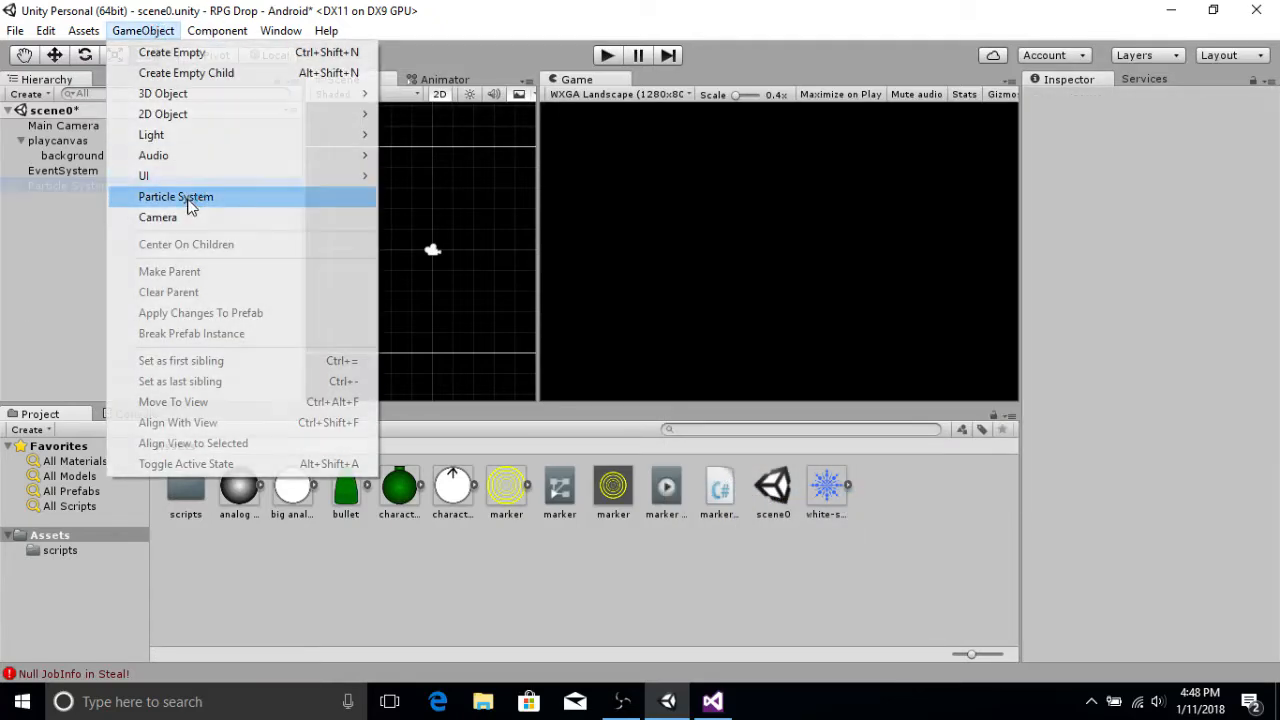
Step: Make the Particle System a child of playcanvas in the hierarchy
{"action": "left_click", "coordinate": [118, 170]}
{"action": "left_click_drag", "start_coordinate": [117, 158], "coordinate": [117, 160]}
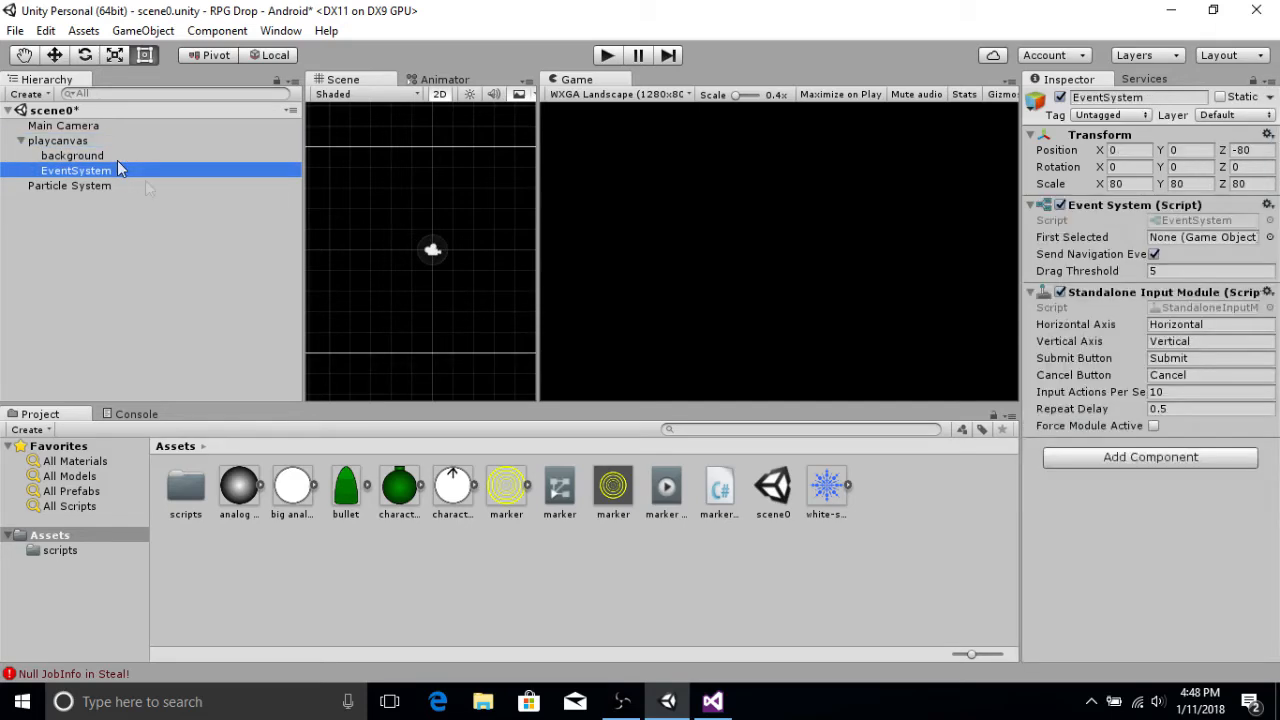
{"action": "left_click_drag", "start_coordinate": [106, 187], "coordinate": [114, 165]}
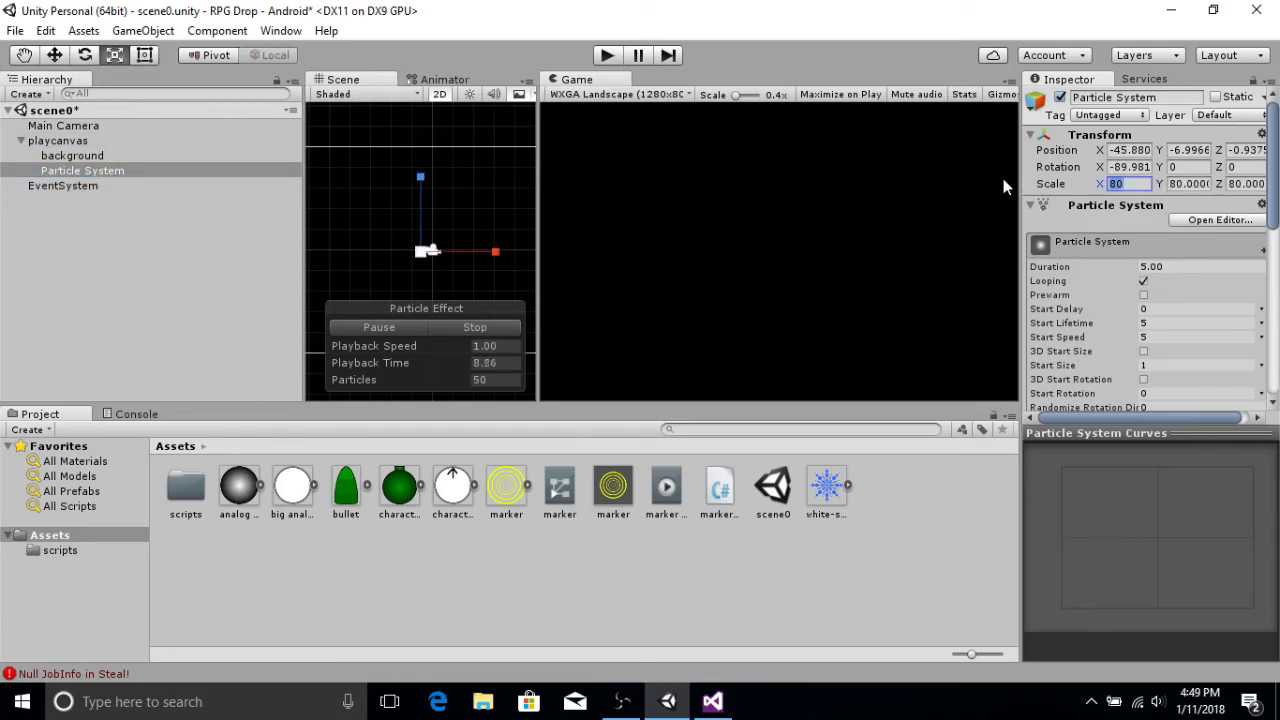
Step: Set the Particle System's scale to 5 on X, Y and Z
{"action": "type", "text": "5"}
{"action": "left_click", "coordinate": [1207, 178]}
{"action": "type", "text": "5"}
{"action": "left_click", "coordinate": [1238, 186]}
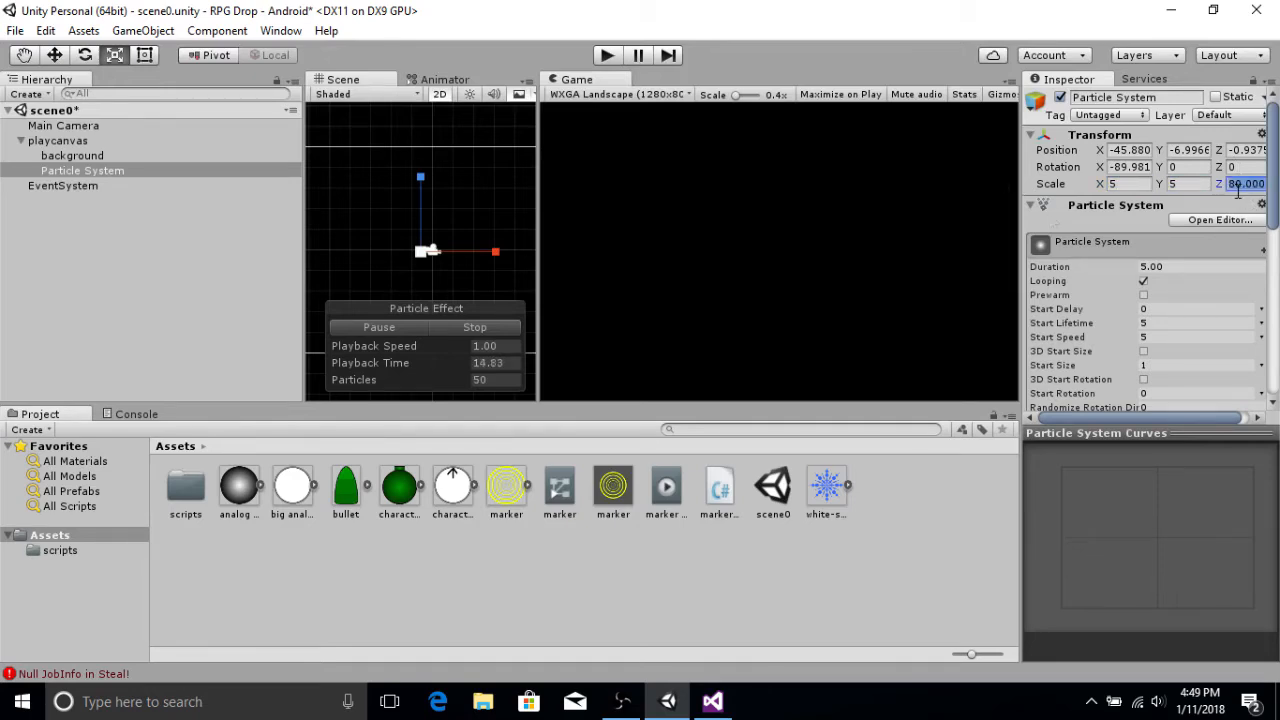
{"action": "type", "text": "5"}
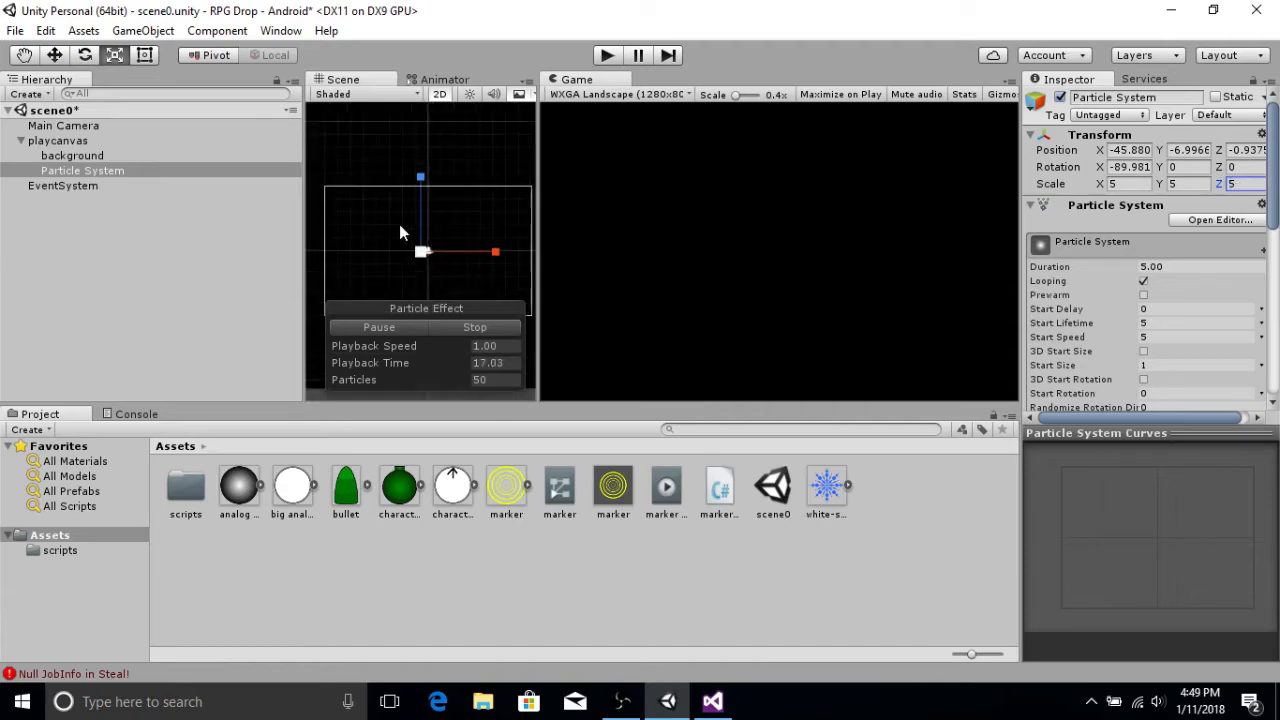
Step: Expand the Renderer module and set the particles' Order in Layer to 10
{"action": "scroll", "coordinate": [1198, 307], "scroll_direction": "down", "scroll_amount": 10}
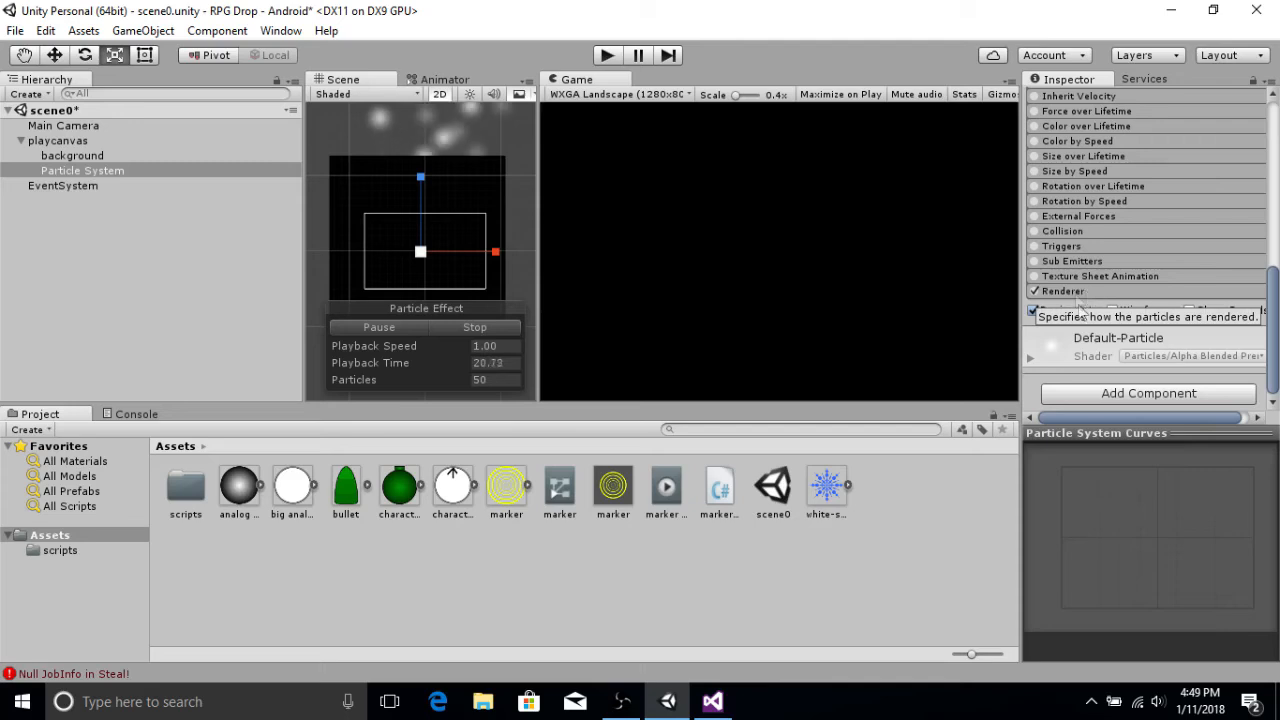
{"action": "left_click", "coordinate": [1077, 291]}
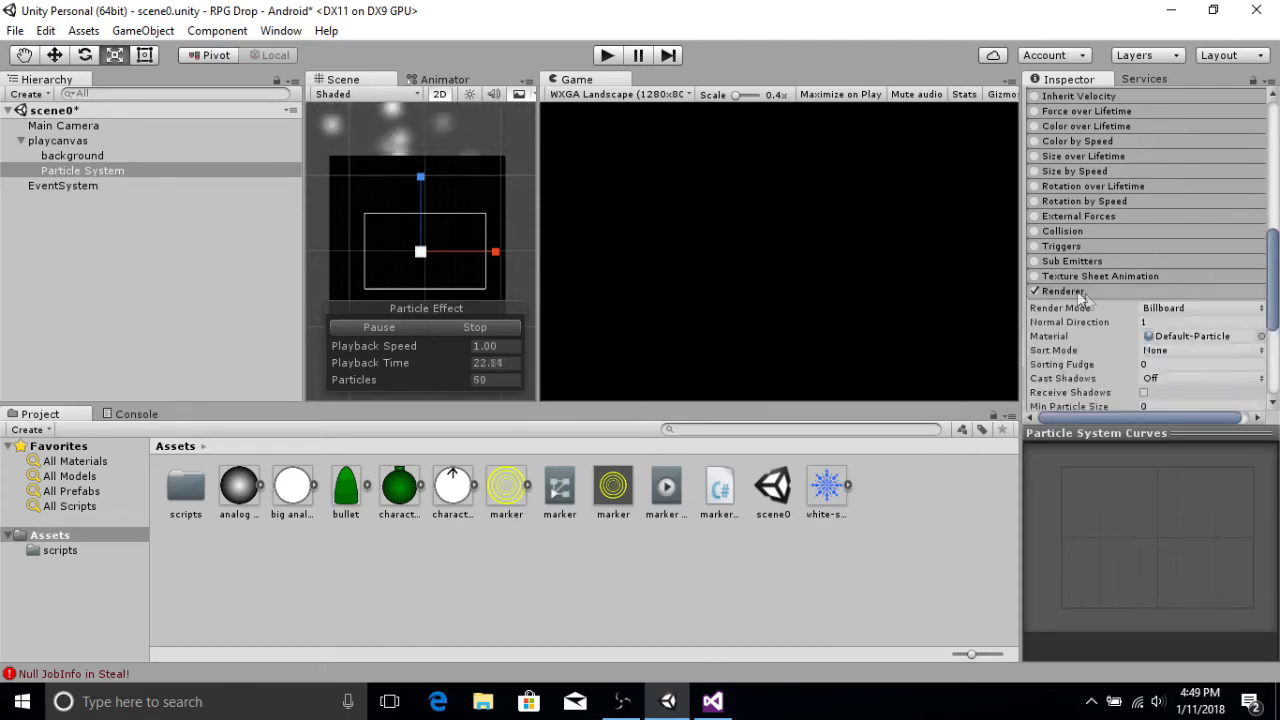
{"action": "scroll", "coordinate": [1085, 293], "scroll_direction": "down", "scroll_amount": 3}
{"action": "left_click", "coordinate": [1159, 343]}
{"action": "type", "text": "10"}
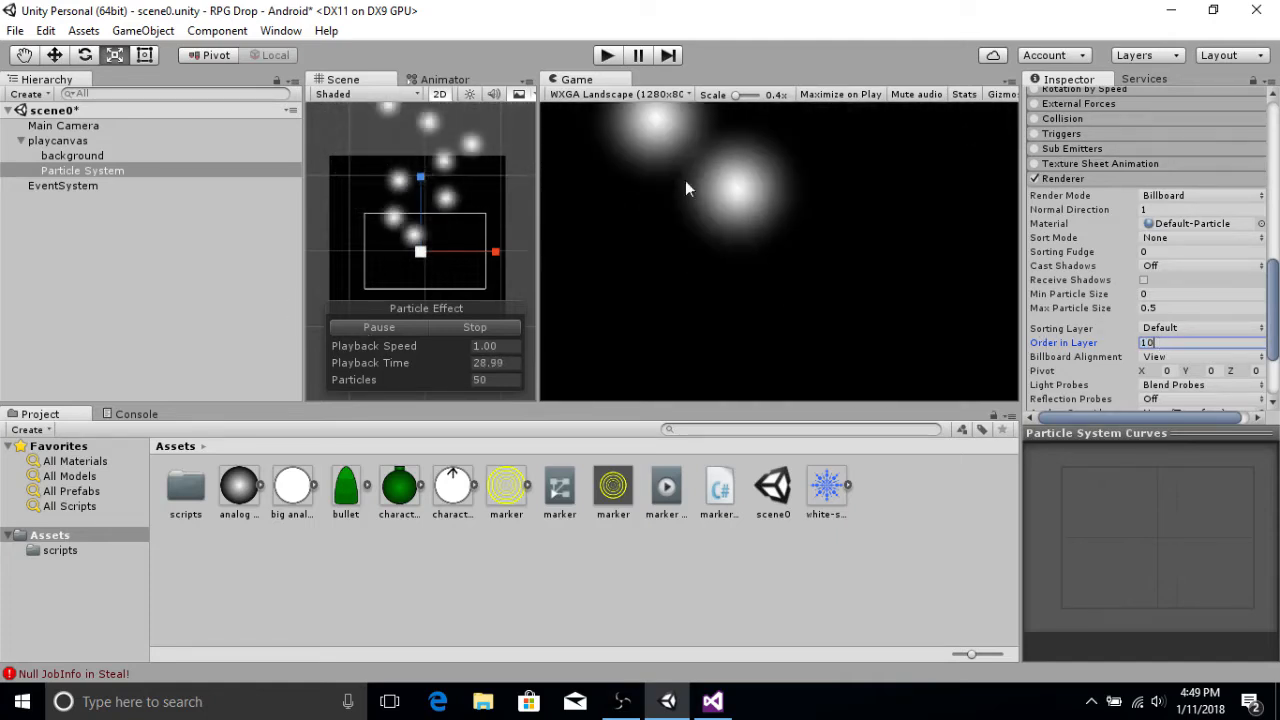
Step: Scale the particle system down uniformly in the scene to about 1.49
{"action": "left_click_drag", "start_coordinate": [421, 249], "coordinate": [376, 315]}
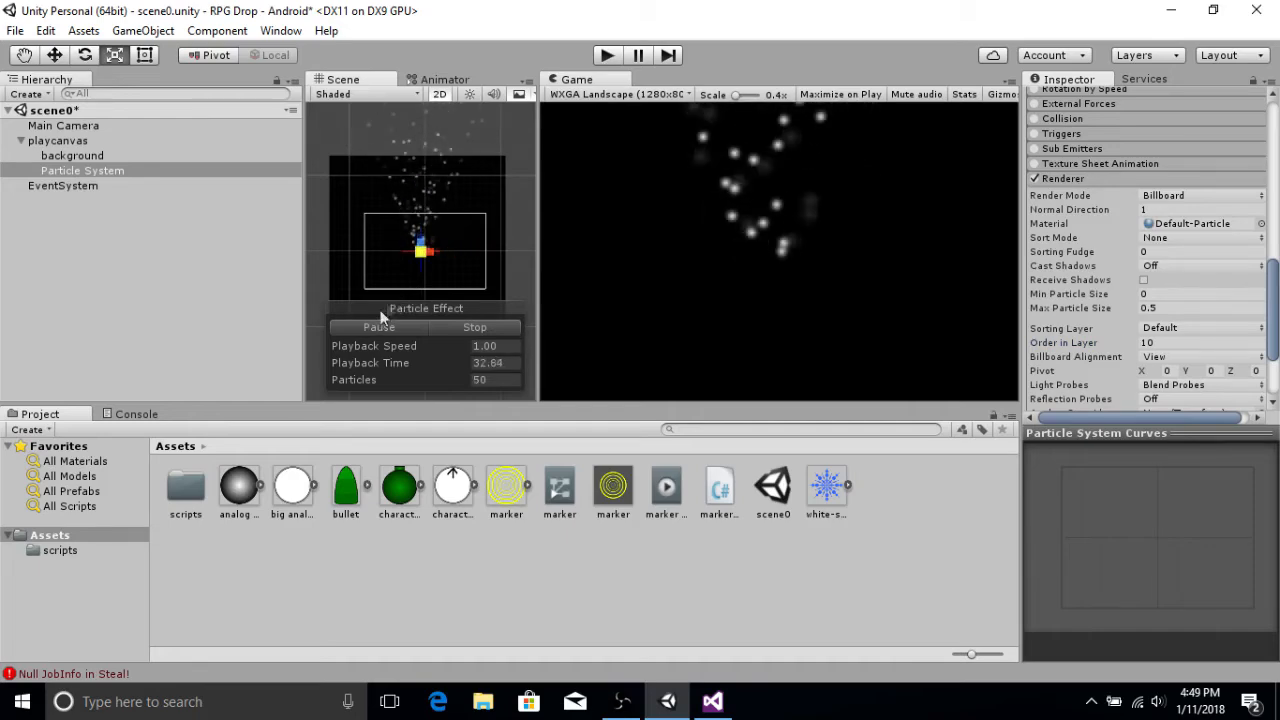
{"action": "scroll", "coordinate": [1111, 279], "scroll_direction": "up", "scroll_amount": 2}
{"action": "scroll", "coordinate": [1112, 280], "scroll_direction": "up", "scroll_amount": 6}
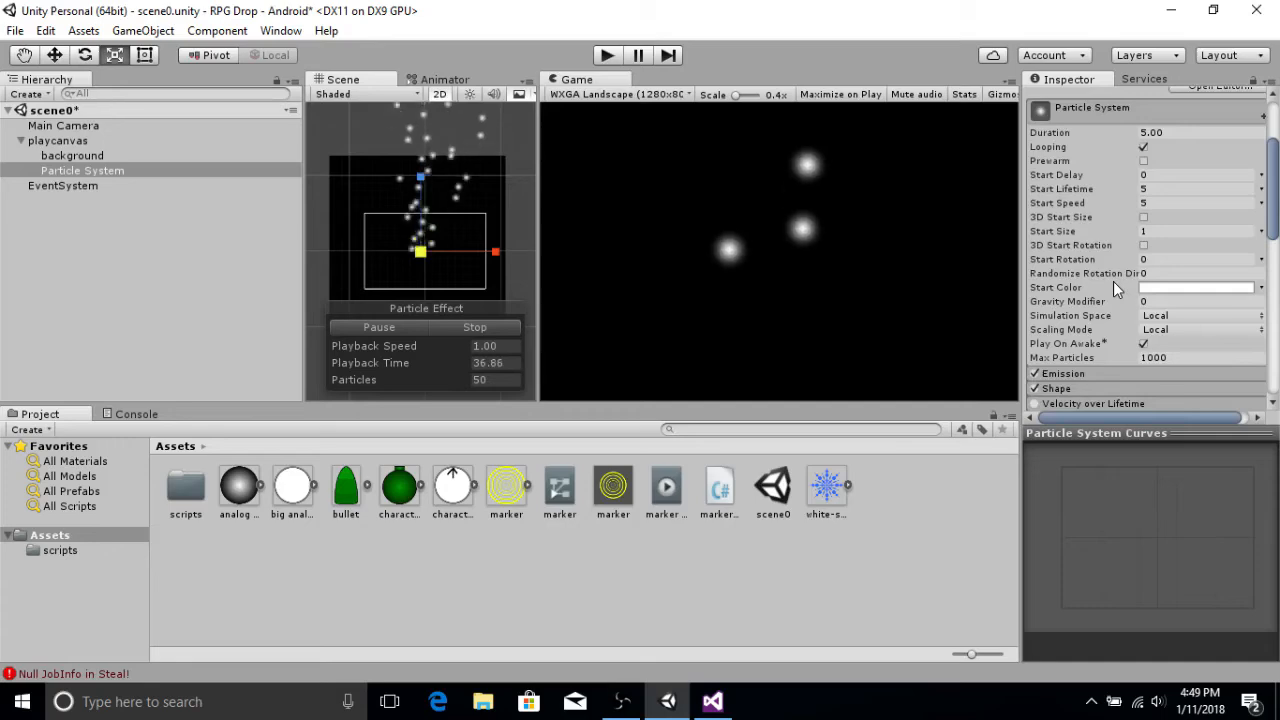
{"action": "scroll", "coordinate": [1113, 281], "scroll_direction": "down", "scroll_amount": 8}
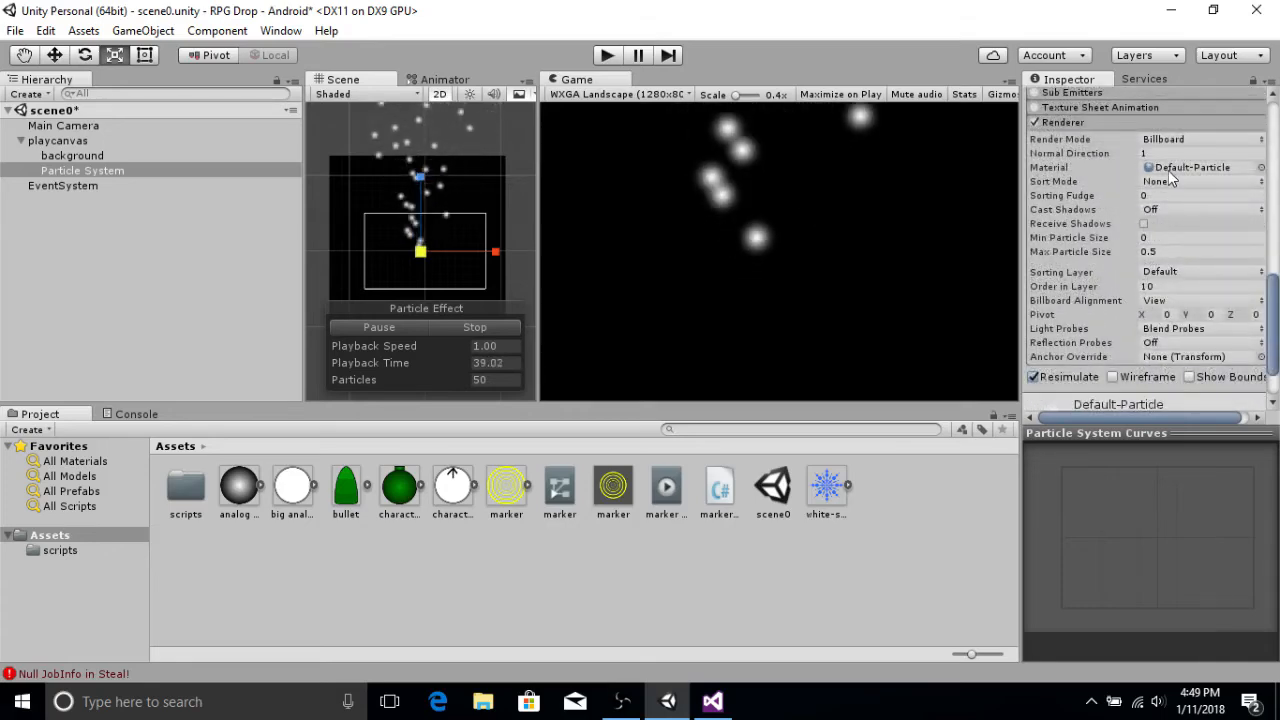
{"action": "left_click", "coordinate": [1150, 286]}
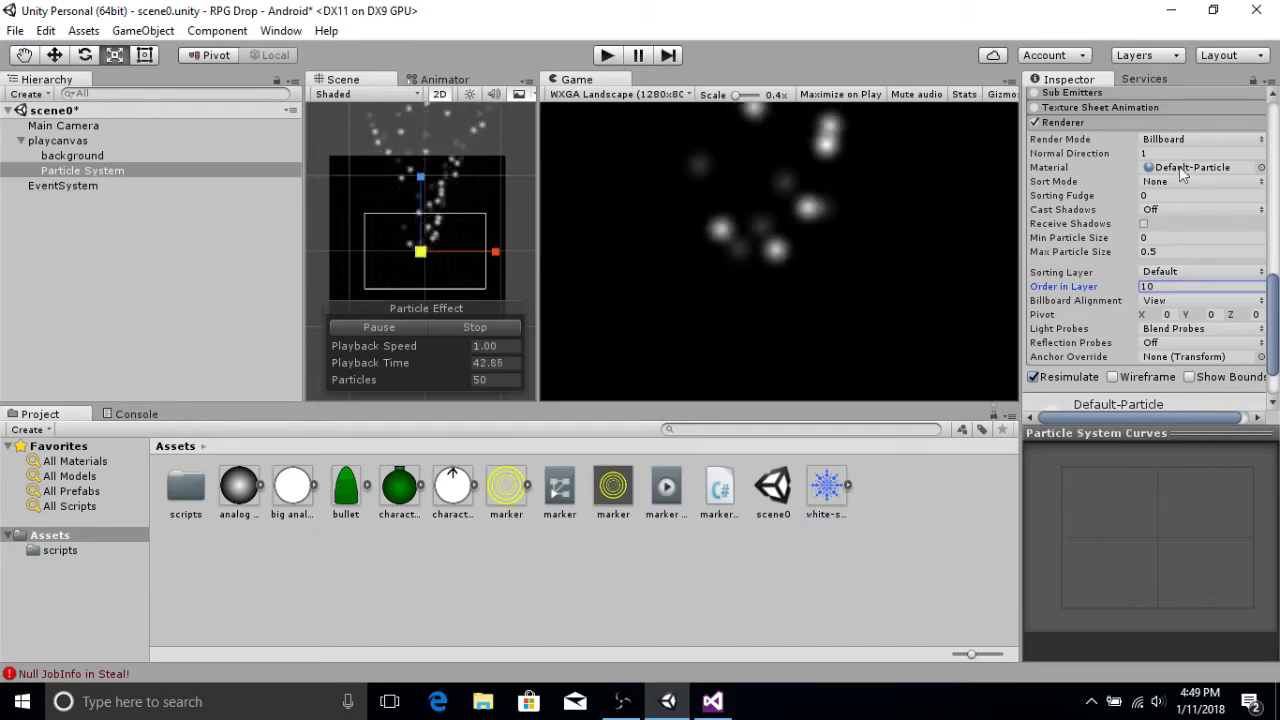
Step: Create a new material asset and assign the white-snowflake texture to its Albedo
{"action": "right_click", "coordinate": [875, 496]}
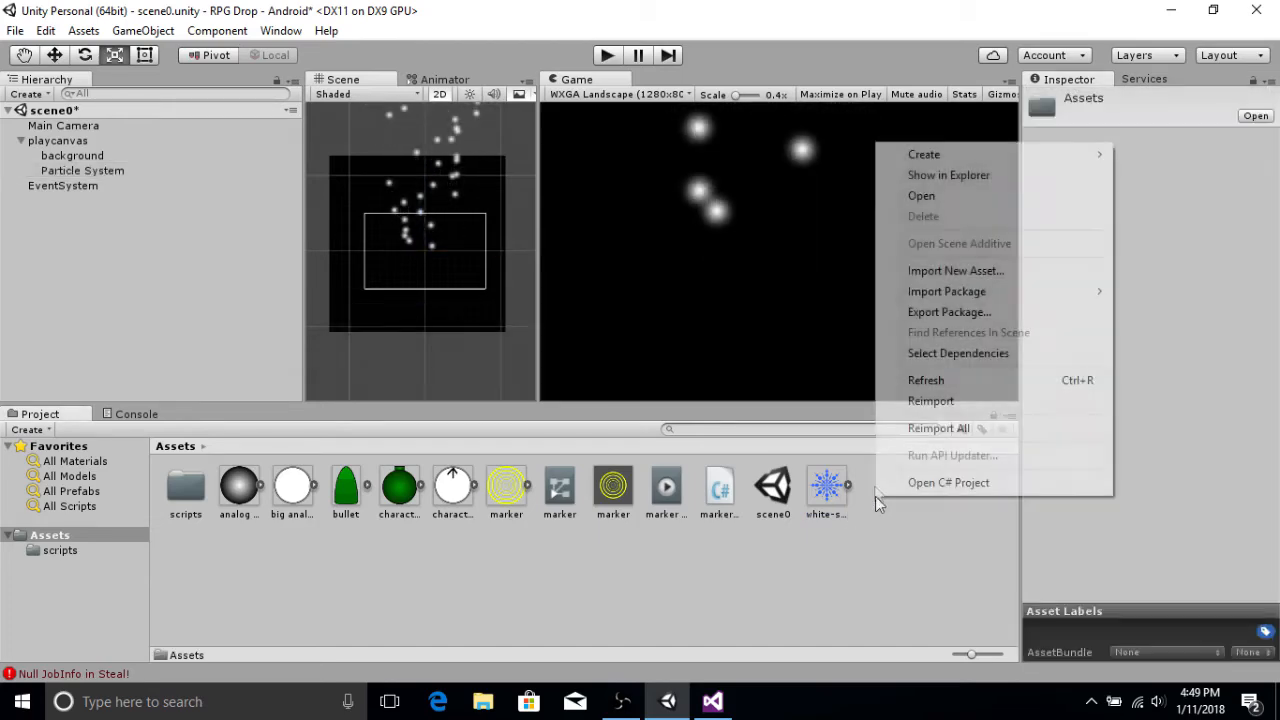
{"action": "mouse_move", "coordinate": [944, 158]}
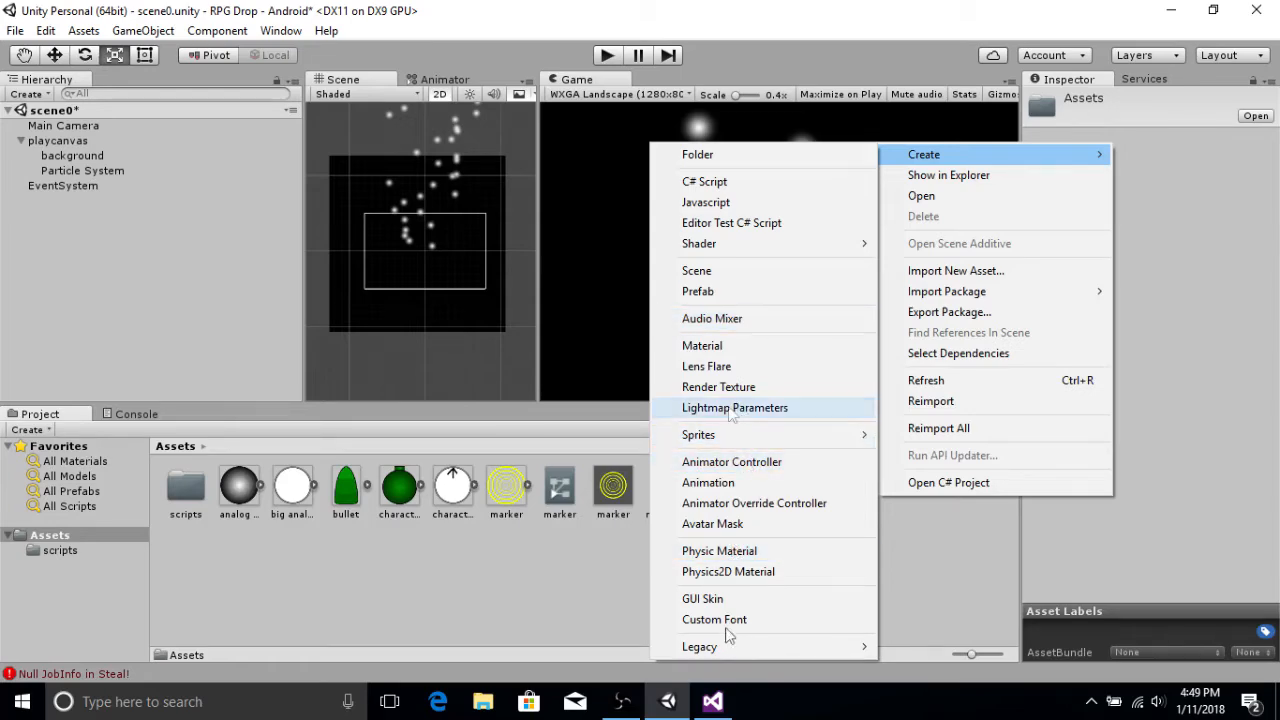
{"action": "left_click", "coordinate": [738, 346]}
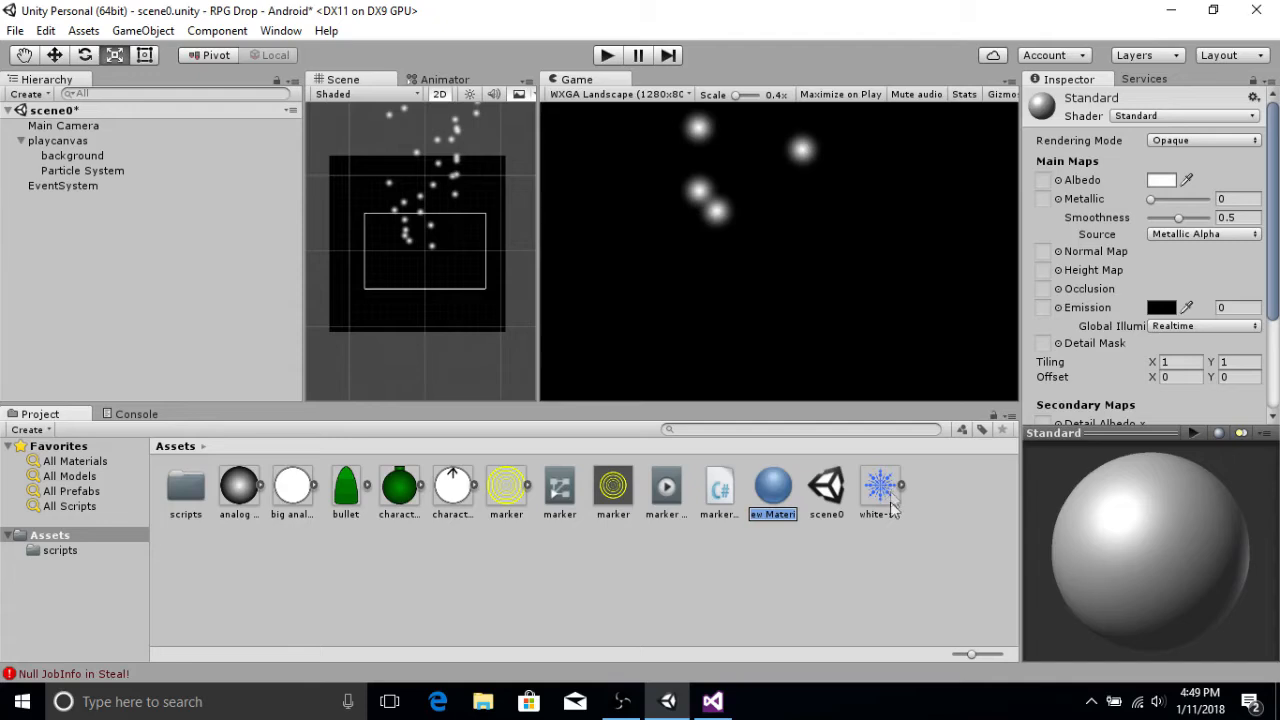
{"action": "key", "text": "Return"}
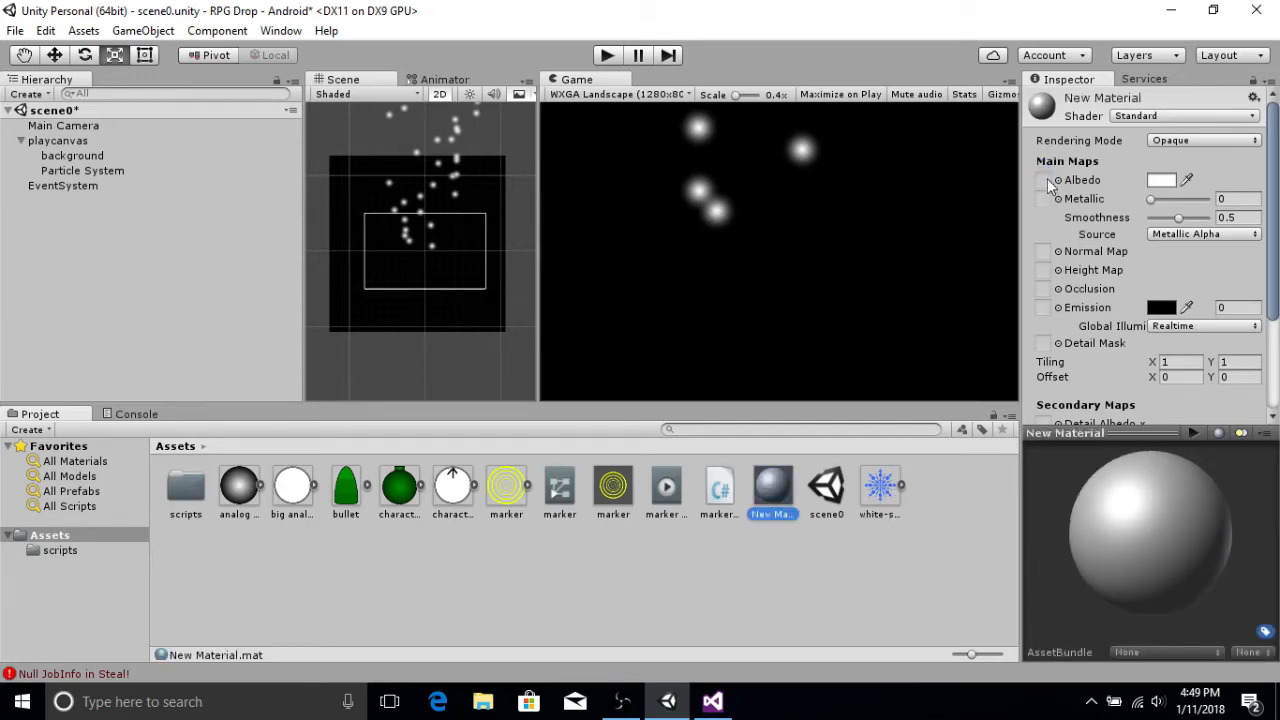
{"action": "left_click_drag", "start_coordinate": [893, 484], "coordinate": [1043, 181]}
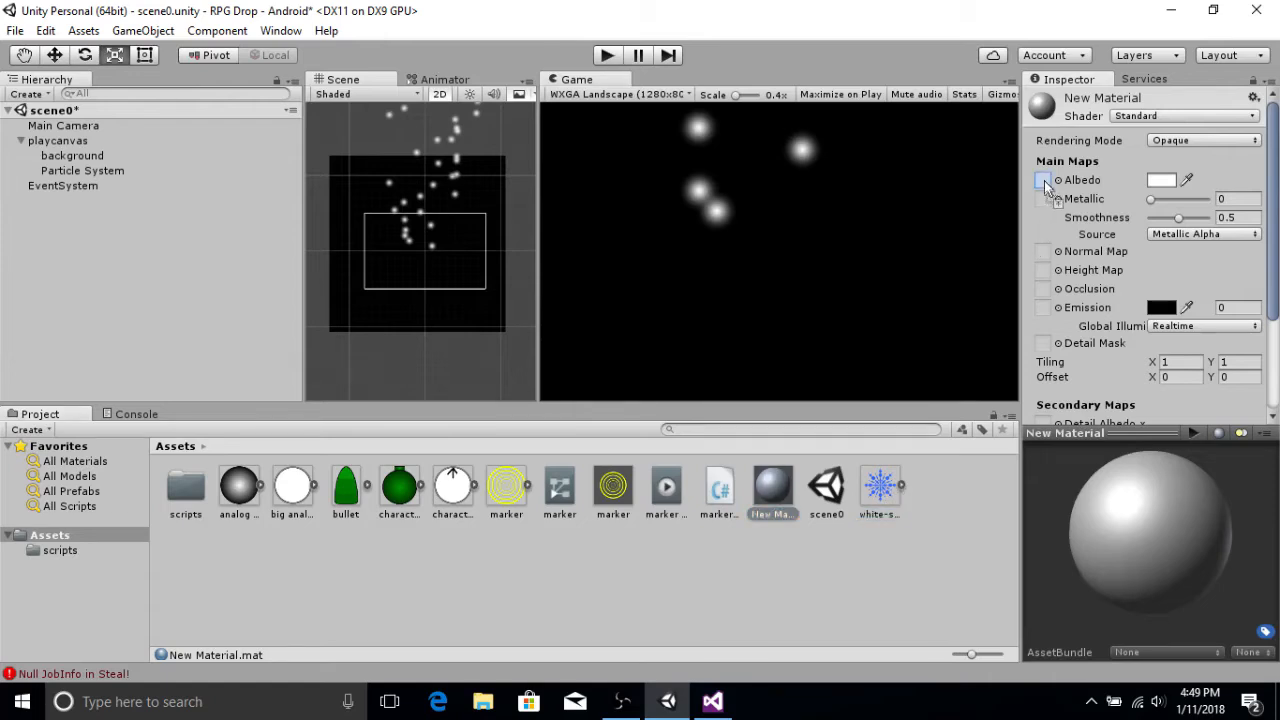
Step: Set the new material's shader to Sprites/Default
{"action": "left_click", "coordinate": [1128, 117]}
{"action": "mouse_move", "coordinate": [1116, 324]}
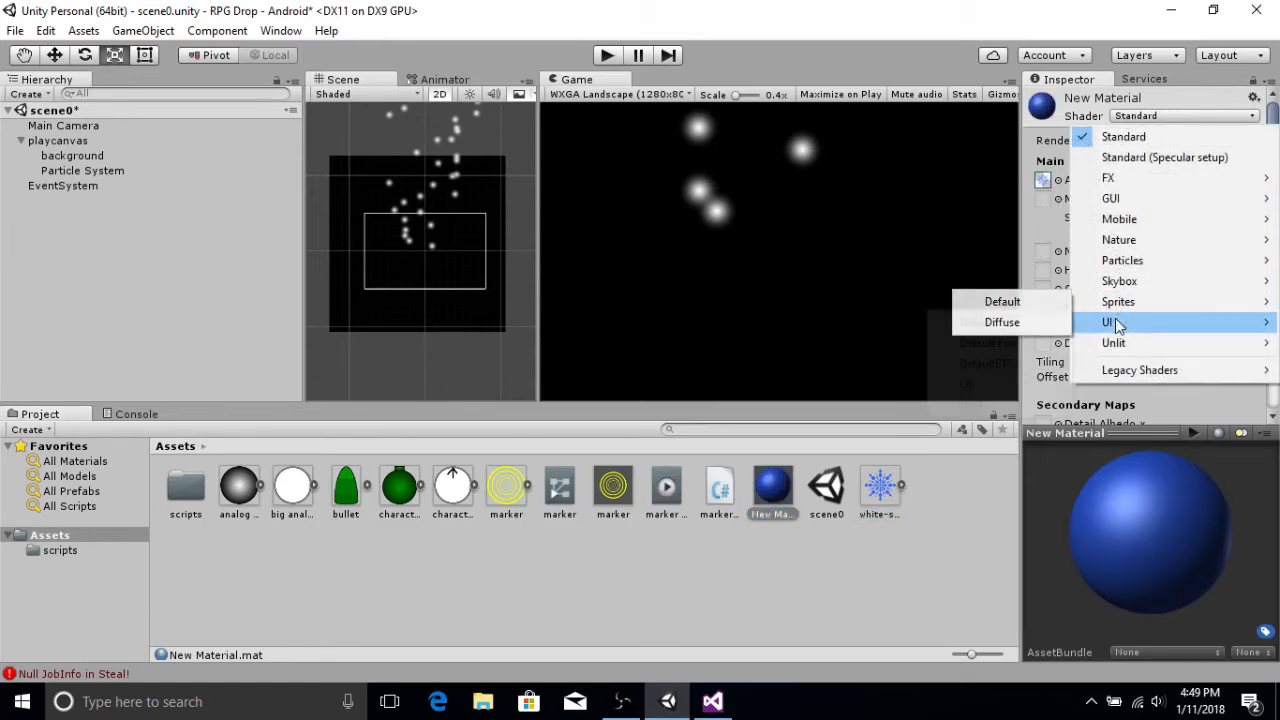
{"action": "mouse_move", "coordinate": [1118, 302]}
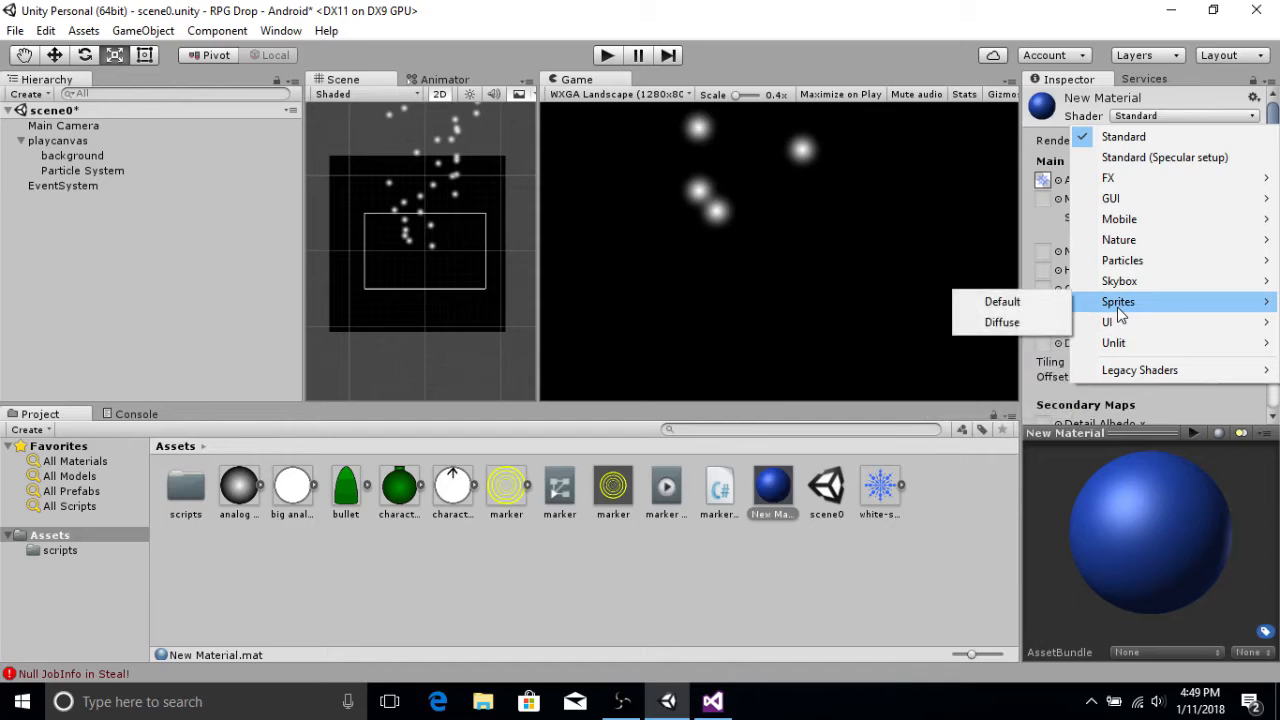
{"action": "left_click", "coordinate": [1001, 302]}
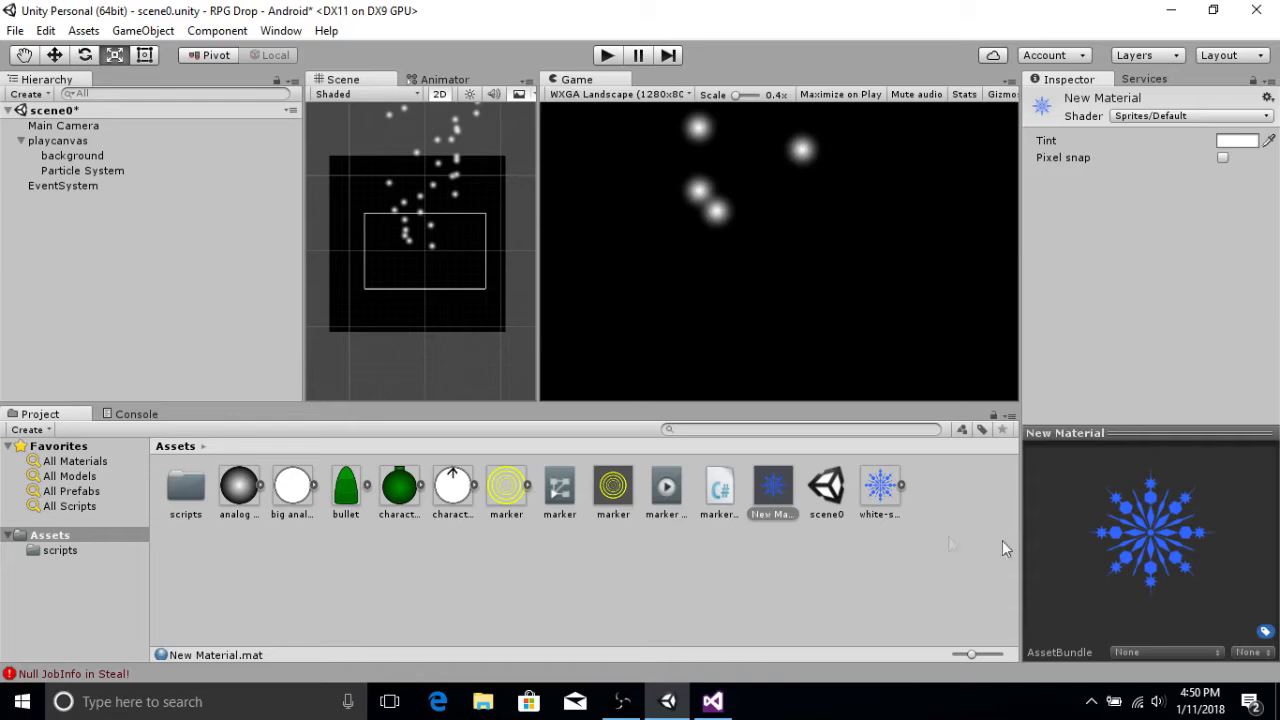
Step: Assign New Material as the Particle System renderer's material
{"action": "left_click", "coordinate": [60, 170]}
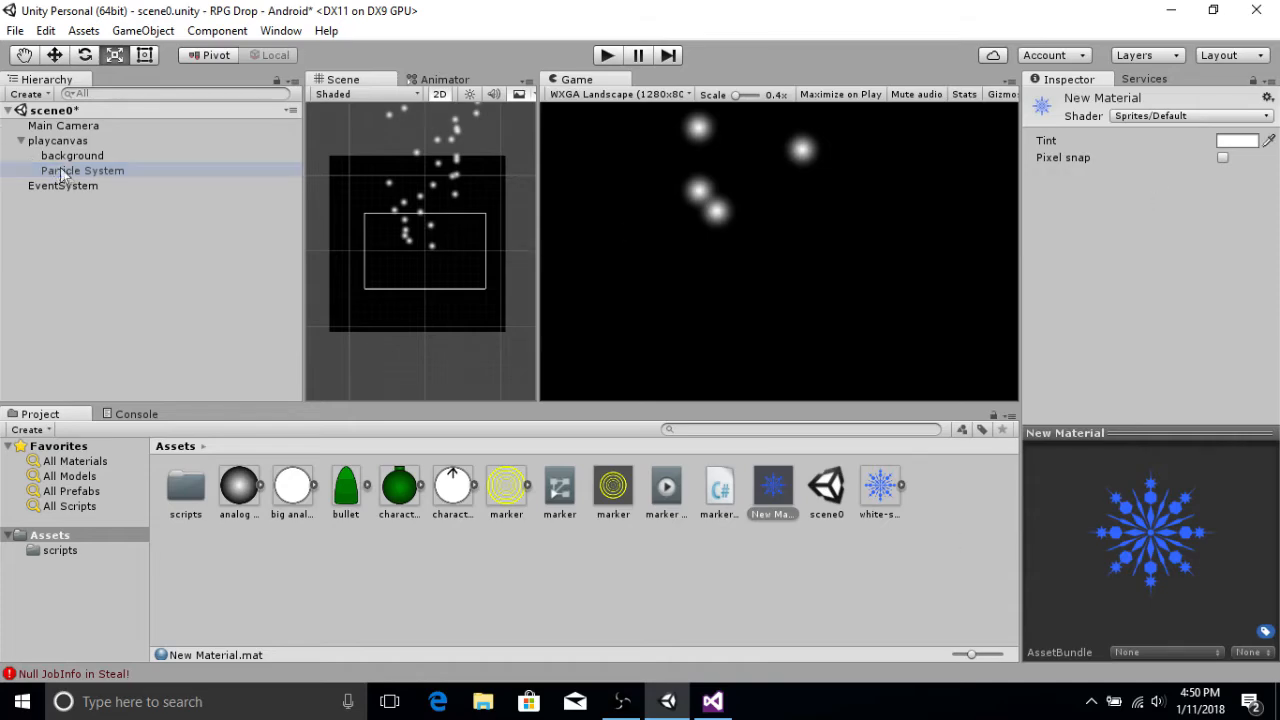
{"action": "scroll", "coordinate": [1141, 280], "scroll_direction": "down", "scroll_amount": 10}
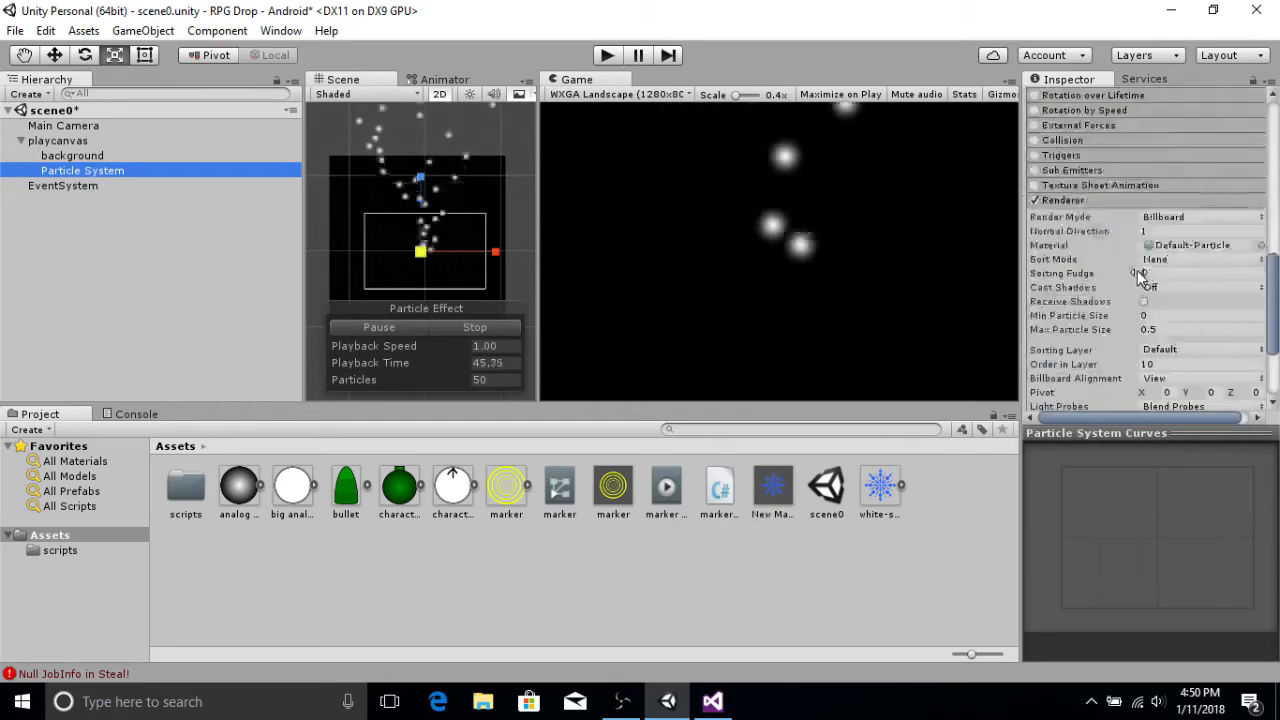
{"action": "left_click_drag", "start_coordinate": [773, 487], "coordinate": [1176, 157]}
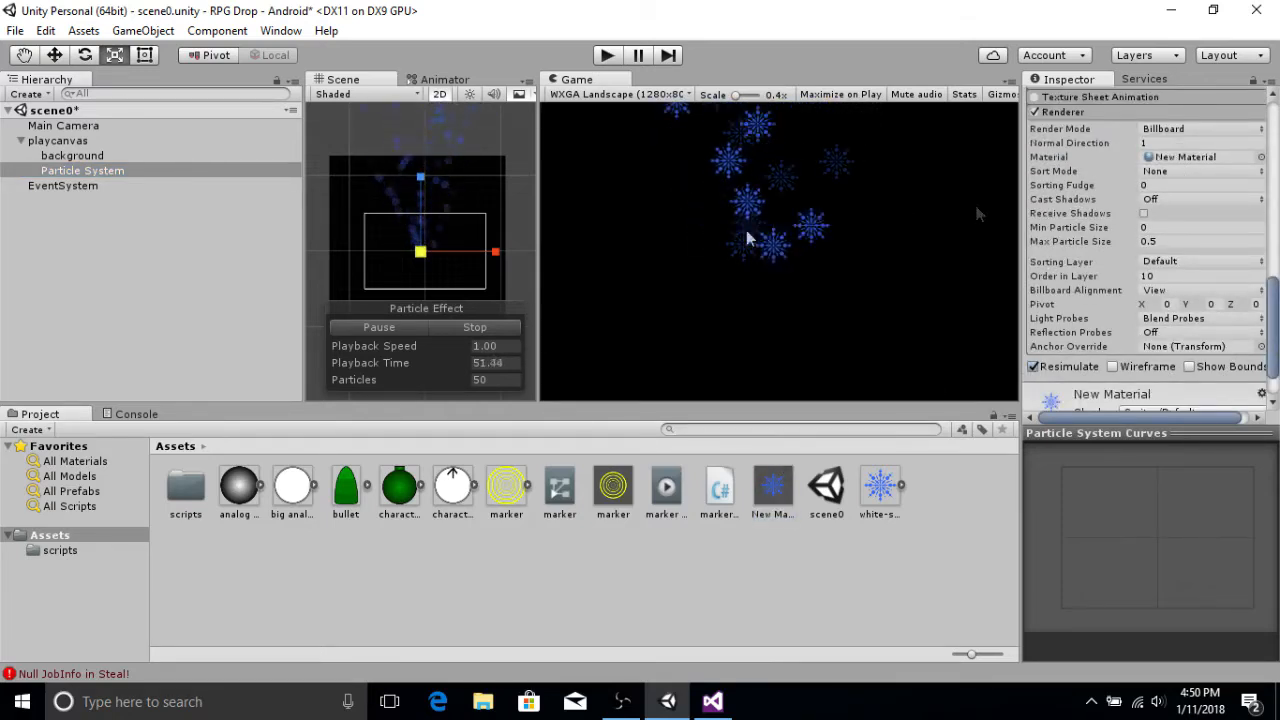
Step: Switch to the Move tool and nudge the particle system slightly along the X axis
{"action": "scroll", "coordinate": [1149, 258], "scroll_direction": "up", "scroll_amount": 3}
{"action": "scroll", "coordinate": [1149, 258], "scroll_direction": "up", "scroll_amount": 5}
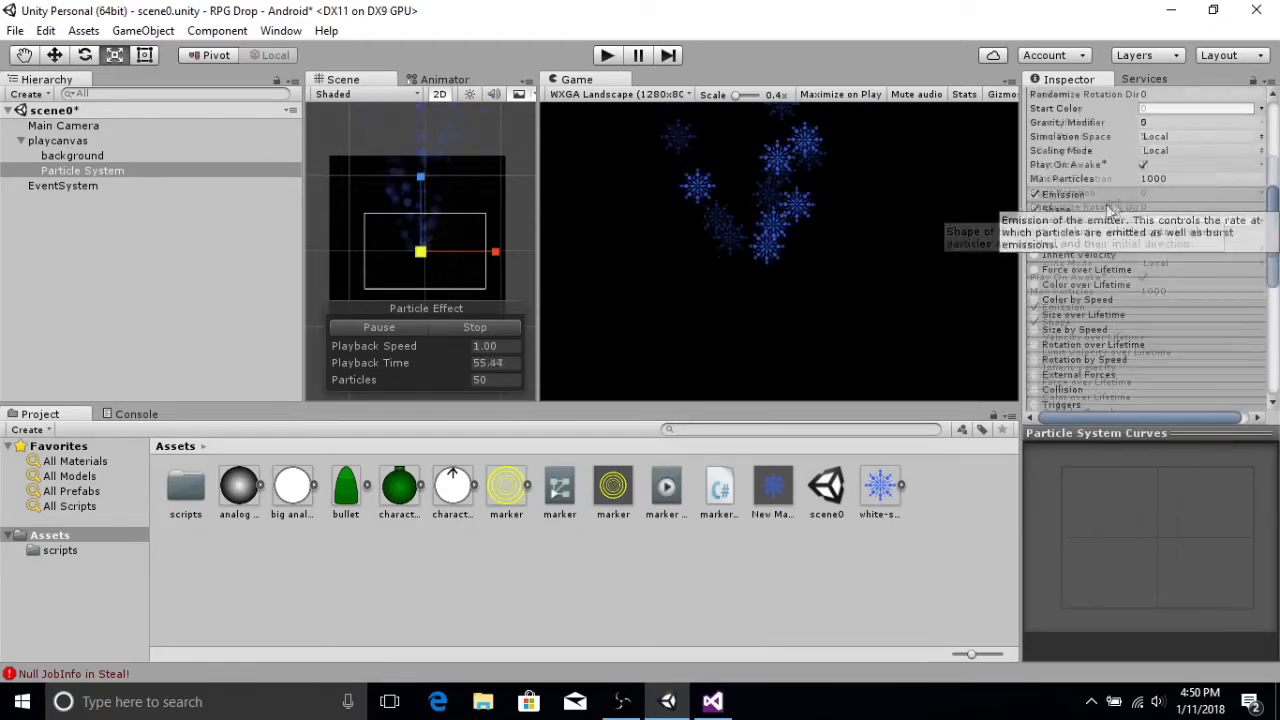
{"action": "scroll", "coordinate": [1110, 210], "scroll_direction": "up", "scroll_amount": 5}
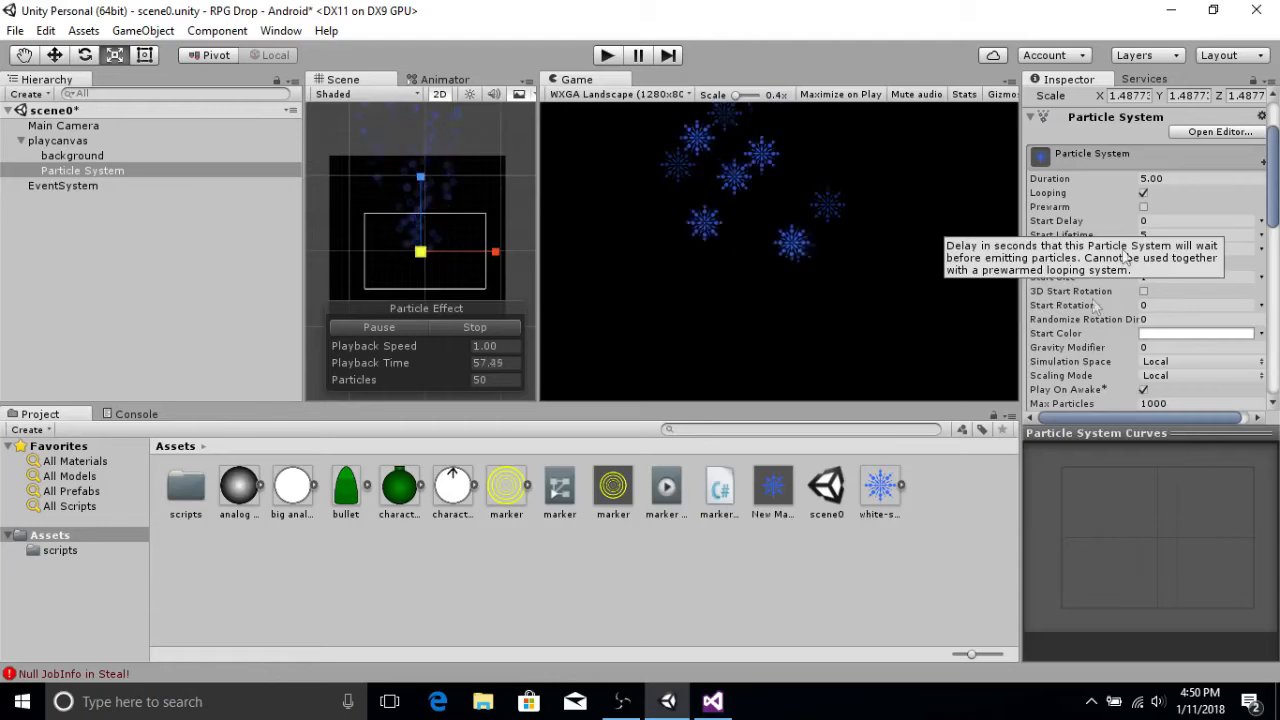
{"action": "left_click", "coordinate": [54, 55]}
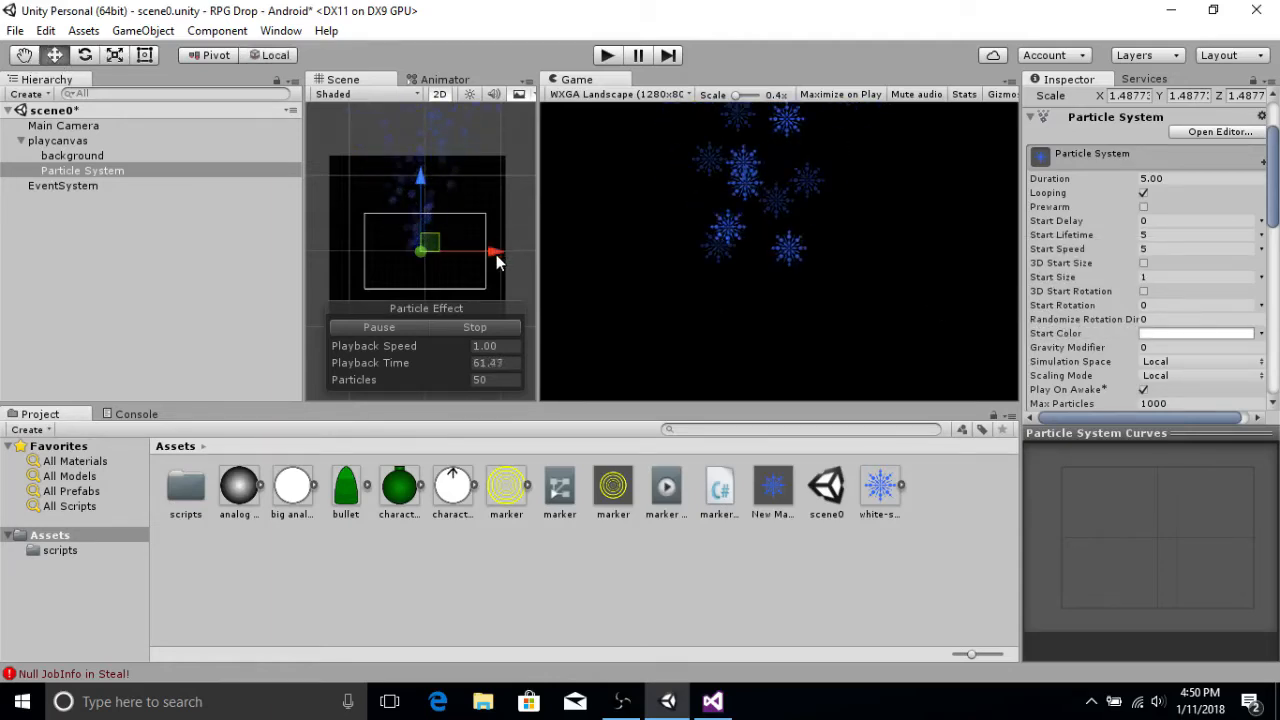
{"action": "mouse_move", "coordinate": [490, 255]}
{"action": "left_mouse_down"}
{"action": "mouse_move", "coordinate": [453, 258]}
{"action": "mouse_move", "coordinate": [532, 251]}
{"action": "mouse_move", "coordinate": [482, 251]}
{"action": "mouse_move", "coordinate": [517, 242]}
{"action": "mouse_move", "coordinate": [500, 249]}
{"action": "left_mouse_up"}
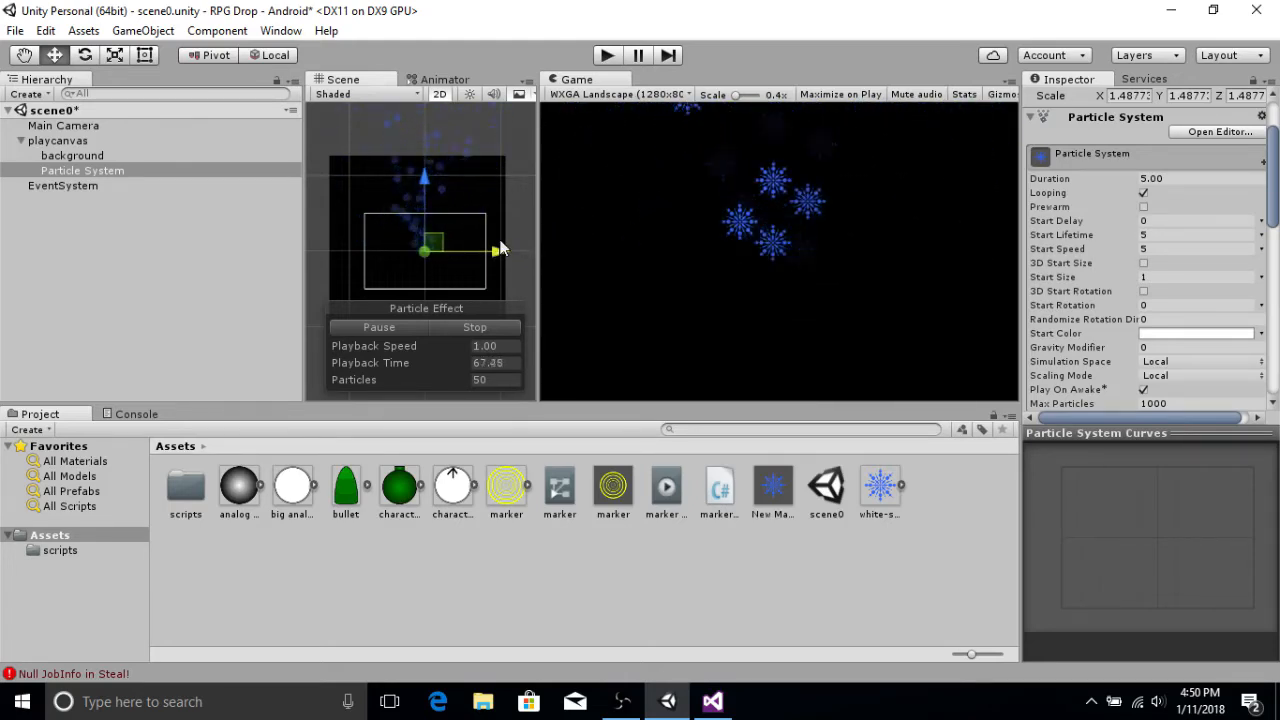
Step: Set the particle system's Simulation Space to World
{"action": "scroll", "coordinate": [1152, 317], "scroll_direction": "down", "scroll_amount": 5}
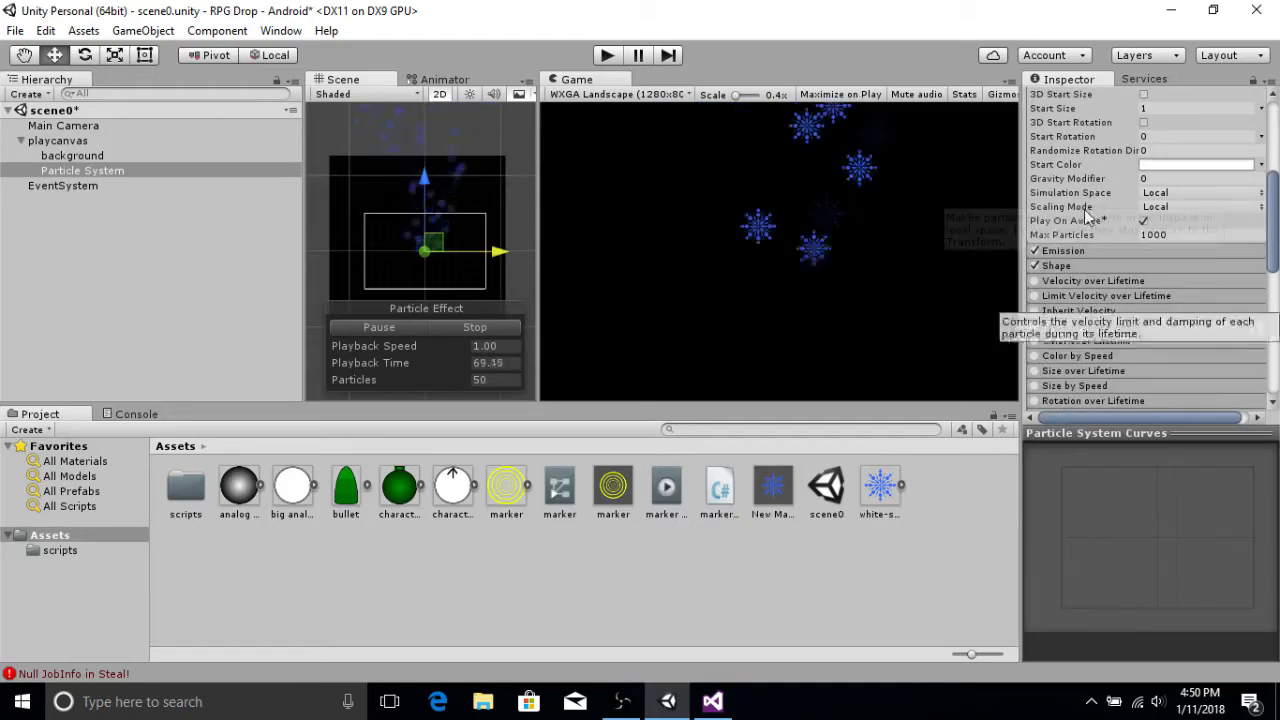
{"action": "left_click", "coordinate": [1155, 193]}
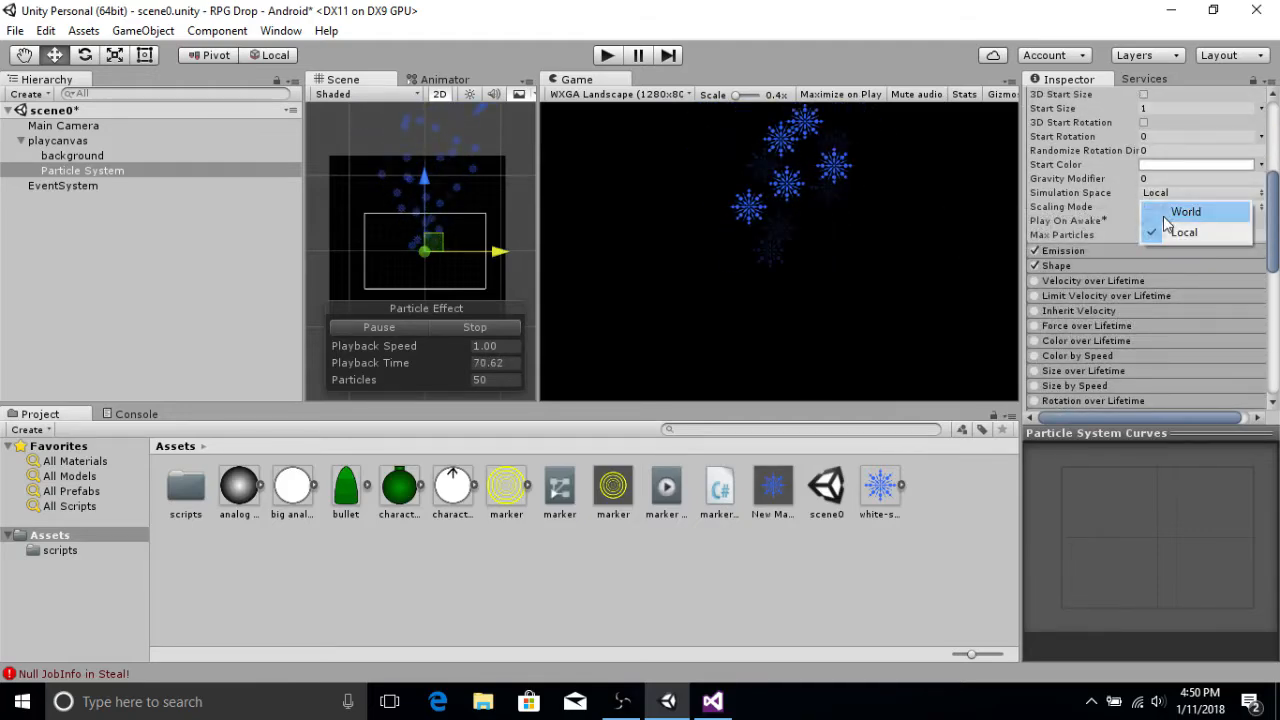
{"action": "left_click", "coordinate": [1172, 212]}
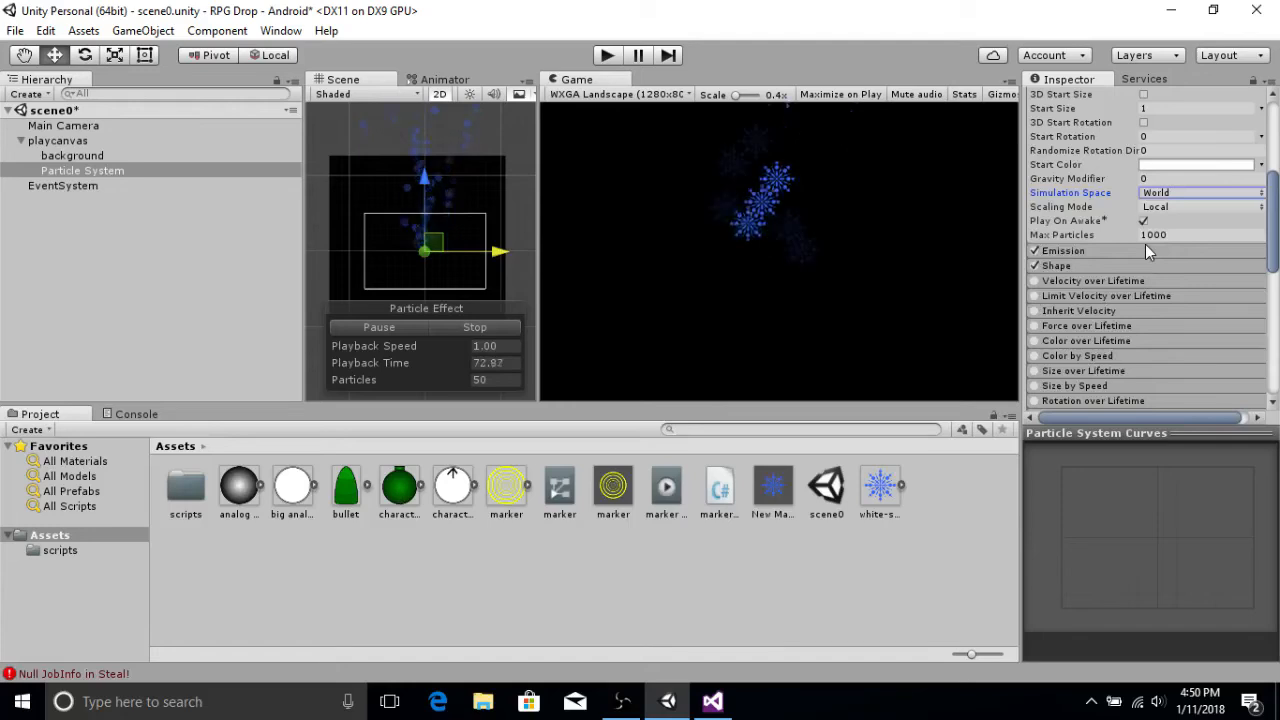
Step: Set the particles' Start Speed to 0
{"action": "scroll", "coordinate": [1145, 244], "scroll_direction": "up", "scroll_amount": 2}
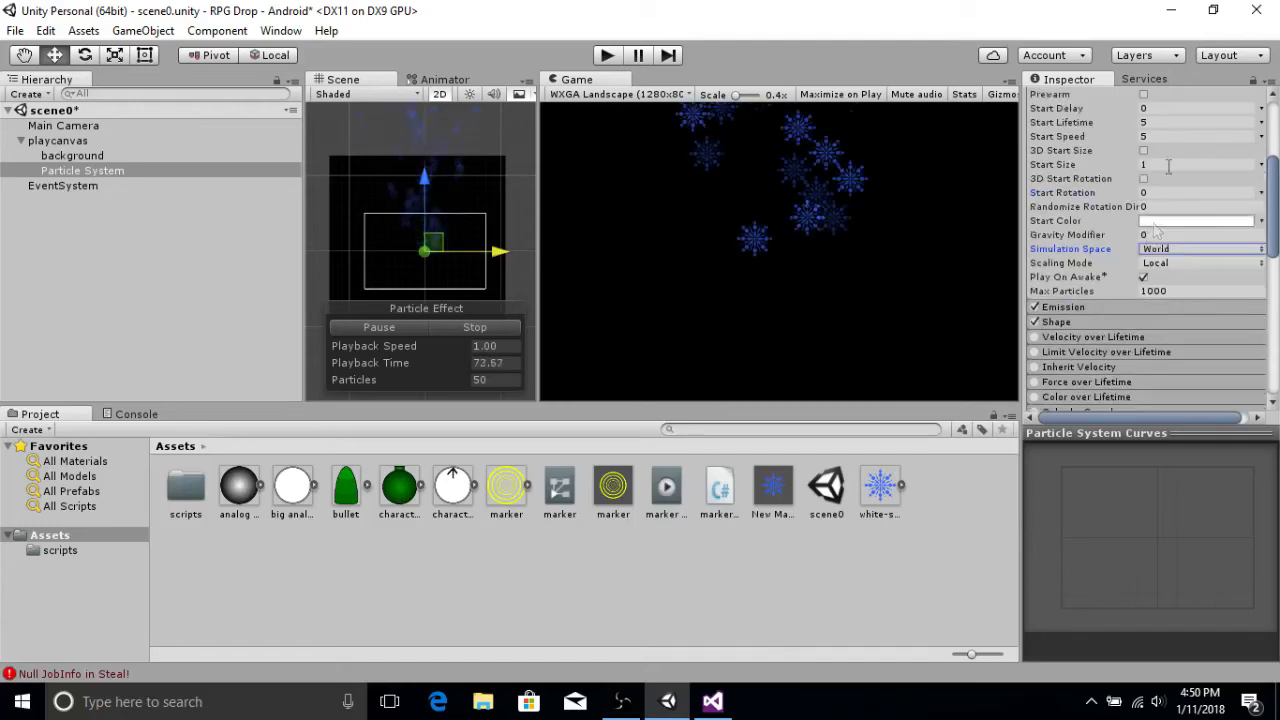
{"action": "left_click", "coordinate": [1150, 137]}
{"action": "type", "text": "0"}
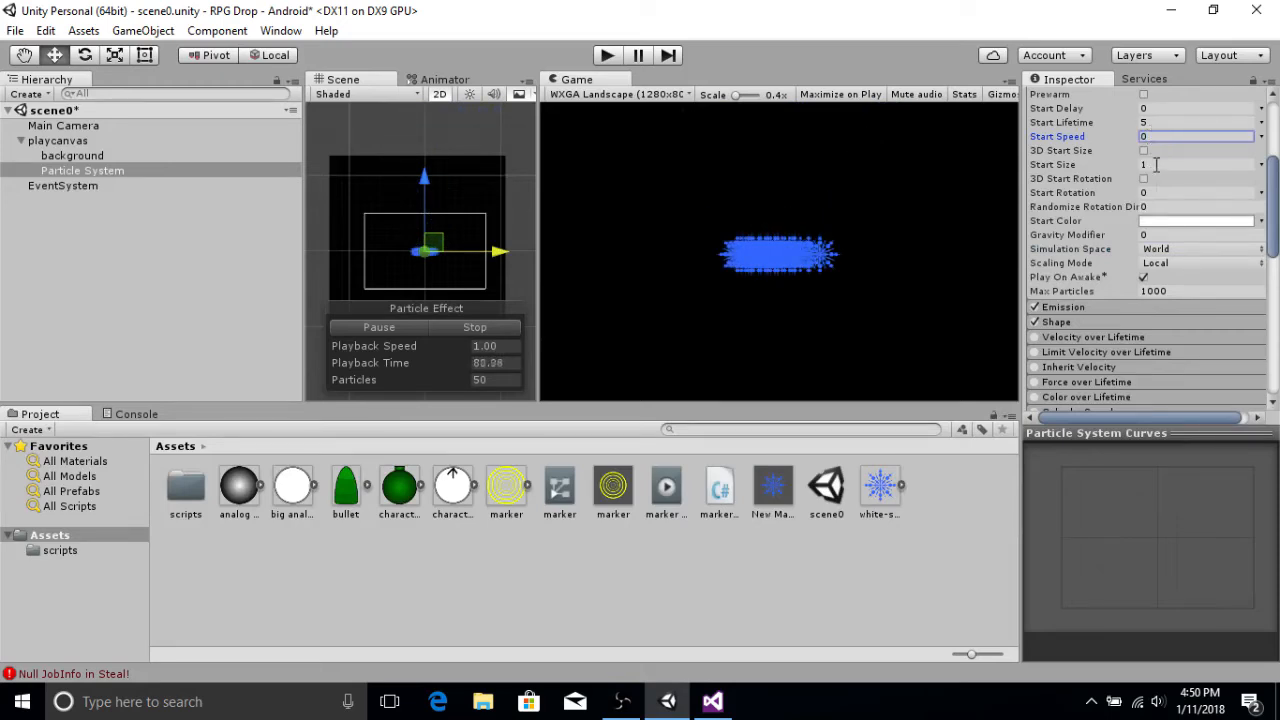
Step: Expand the Shape module and change the emitter shape to Box
{"action": "left_click", "coordinate": [1065, 324]}
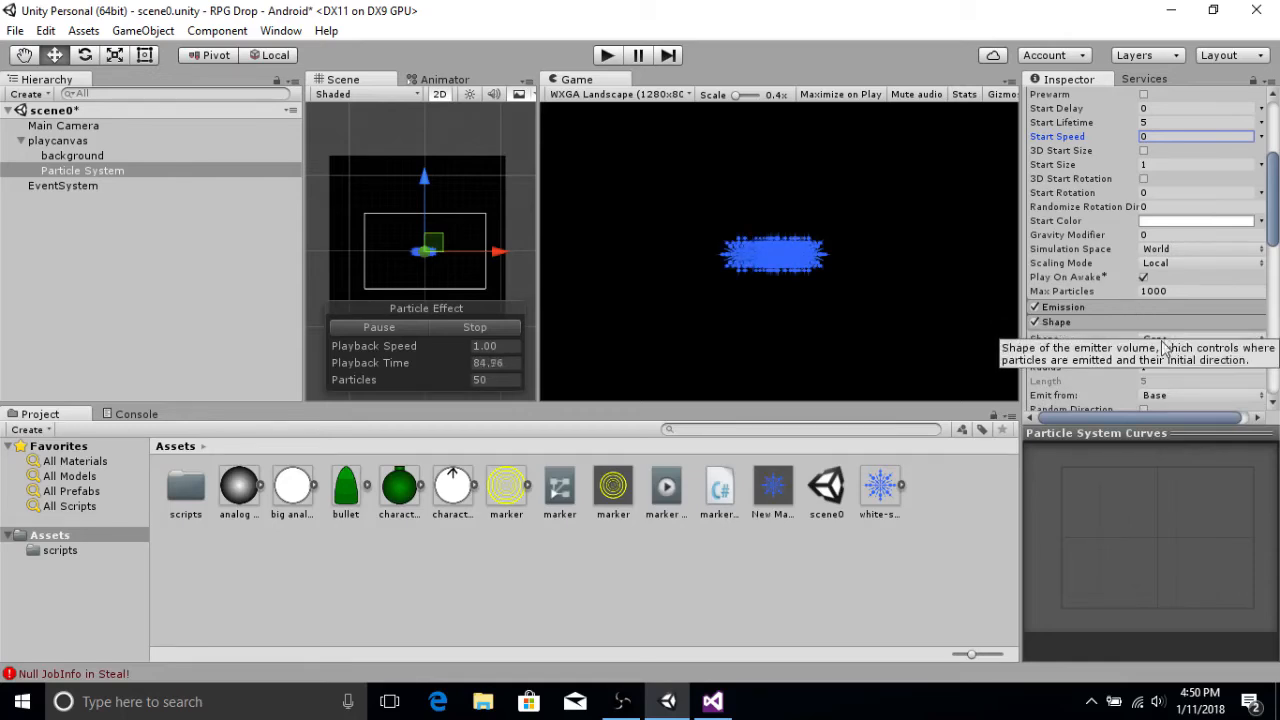
{"action": "left_click", "coordinate": [1168, 340]}
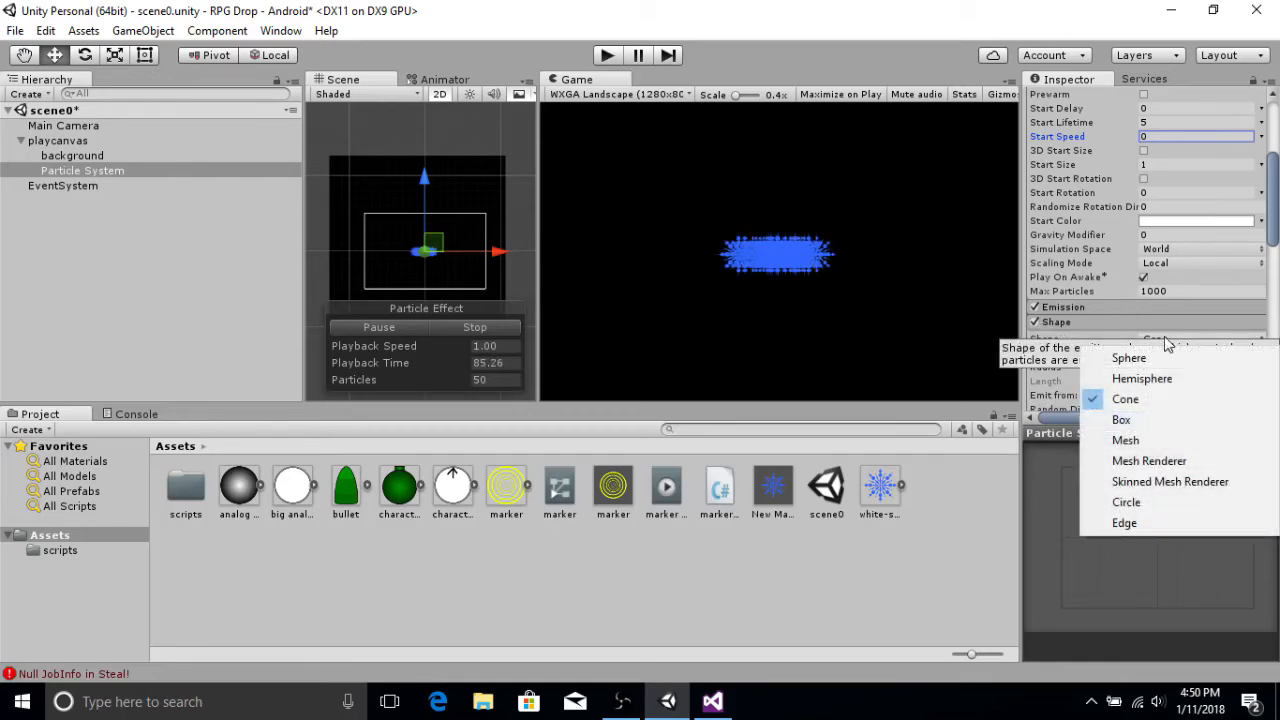
{"action": "left_click", "coordinate": [1150, 421]}
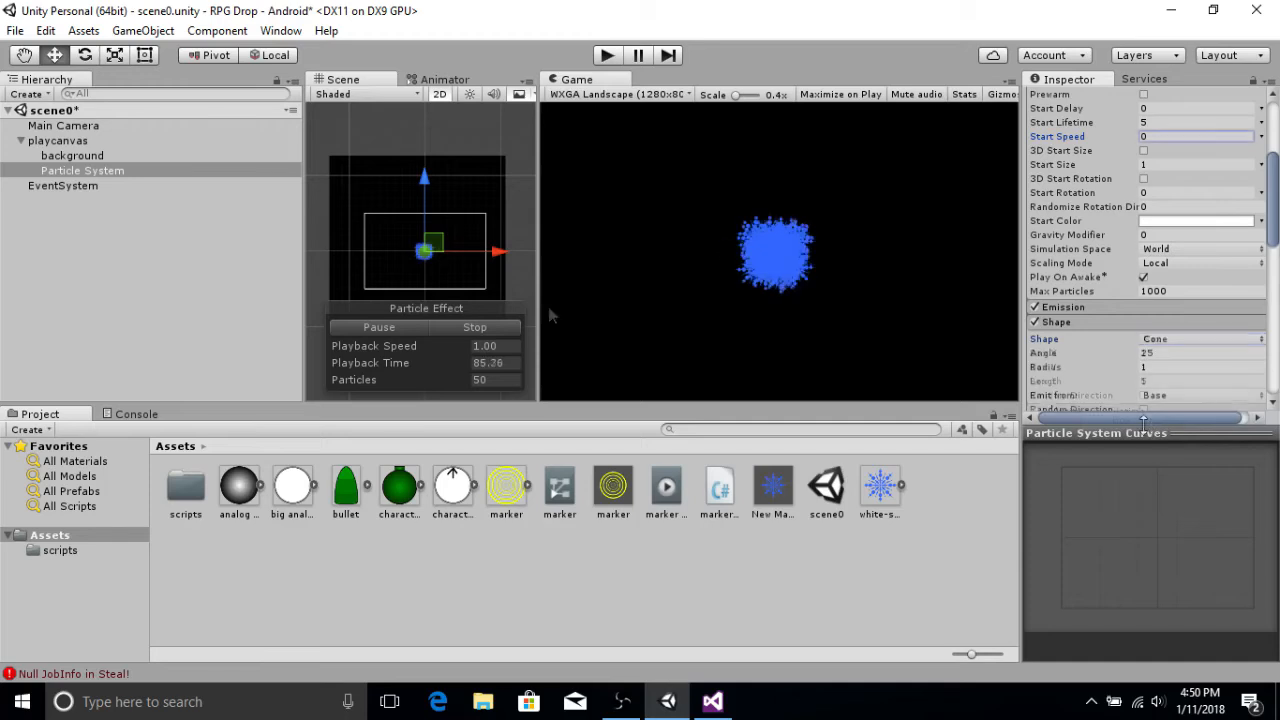
Step: Set the box shape's X, Y and Z sizes all to 0
{"action": "scroll", "coordinate": [1162, 336], "scroll_direction": "down", "scroll_amount": 1}
{"action": "left_click", "coordinate": [1161, 311]}
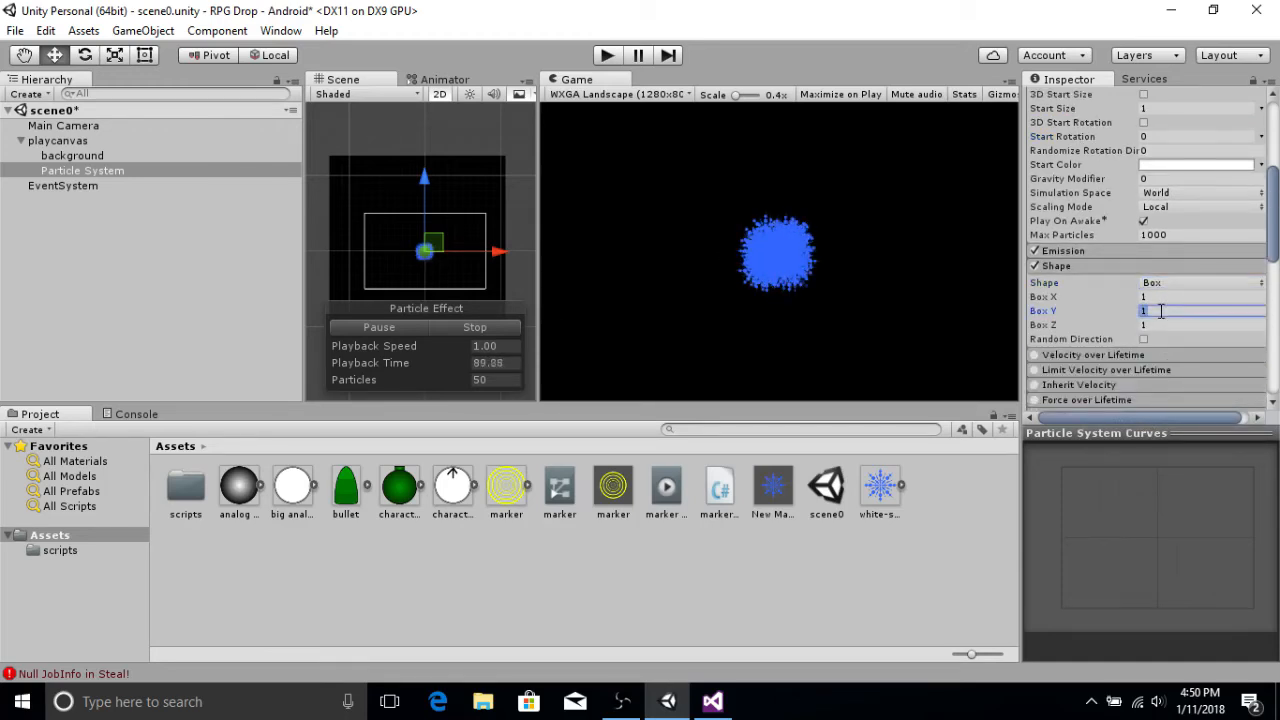
{"action": "left_click", "coordinate": [1159, 324]}
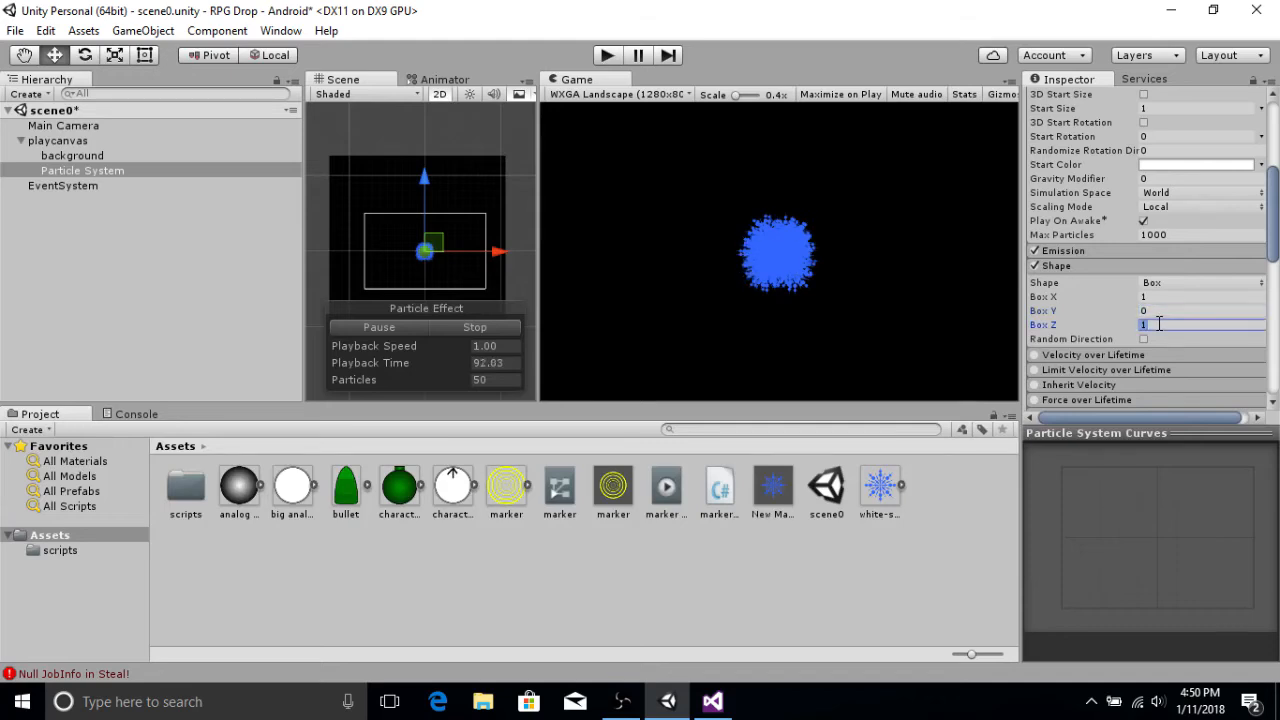
{"action": "type", "text": "0"}
{"action": "left_click", "coordinate": [1168, 297]}
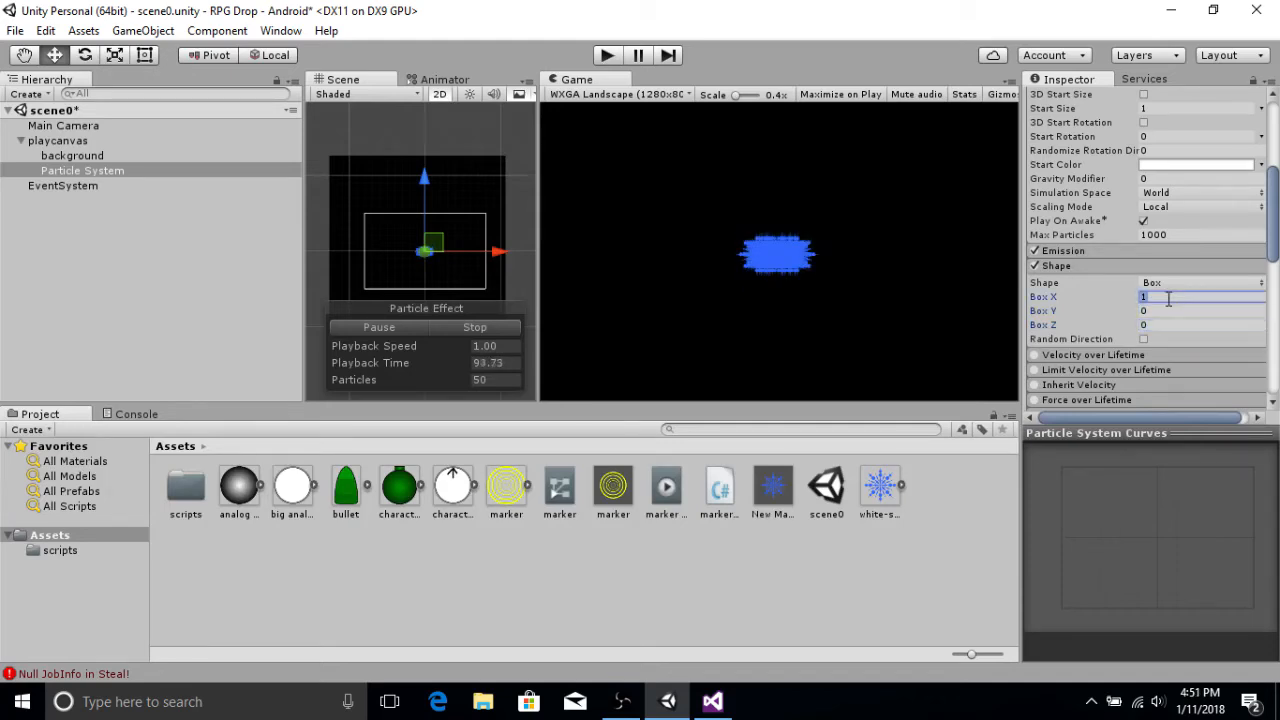
{"action": "type", "text": "0"}
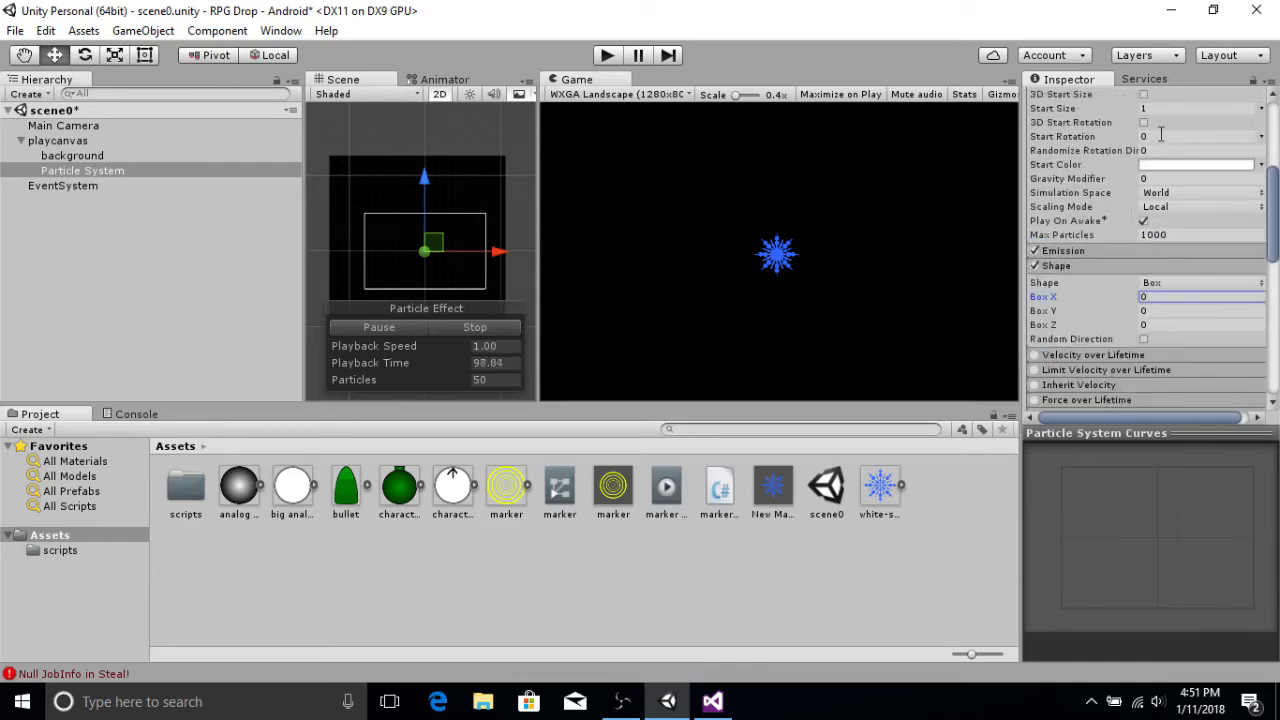
Step: Set the Gravity Modifier to 1
{"action": "left_click", "coordinate": [1152, 178]}
{"action": "type", "text": "1"}
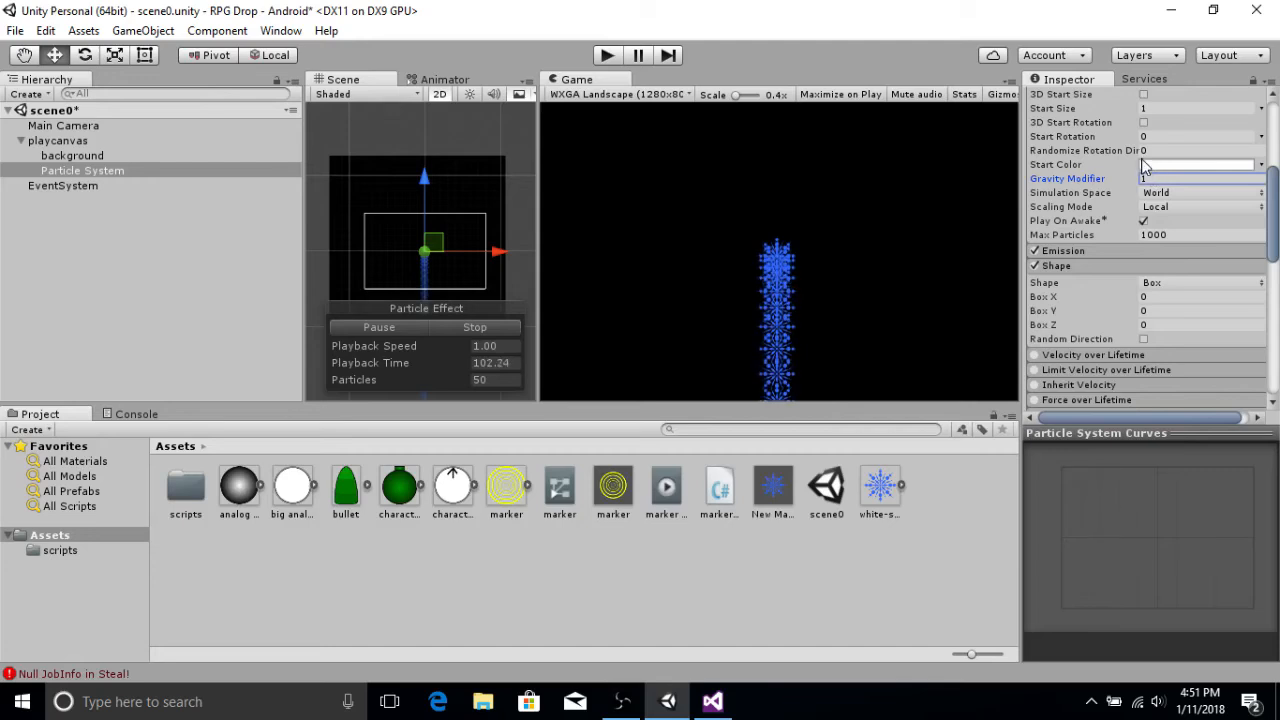
Step: Open the Emission module and set its emission Rate to 3
{"action": "scroll", "coordinate": [1086, 201], "scroll_direction": "down", "scroll_amount": 2}
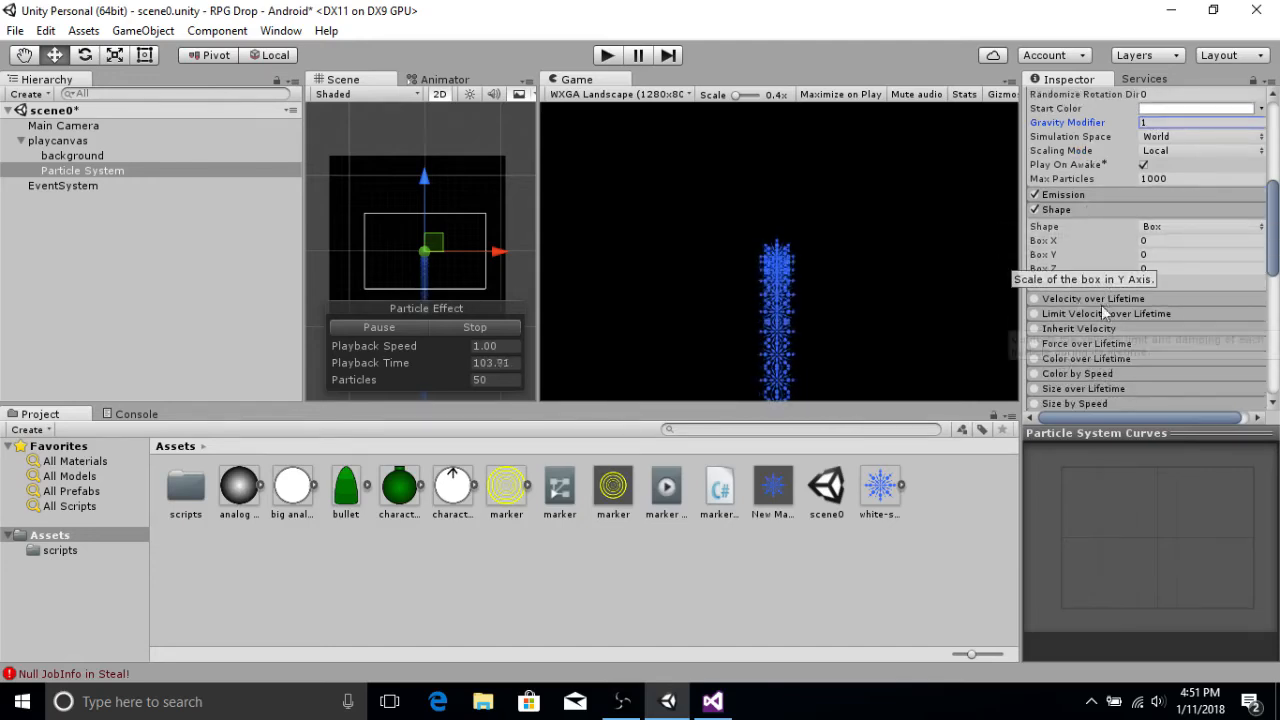
{"action": "left_click", "coordinate": [1078, 194]}
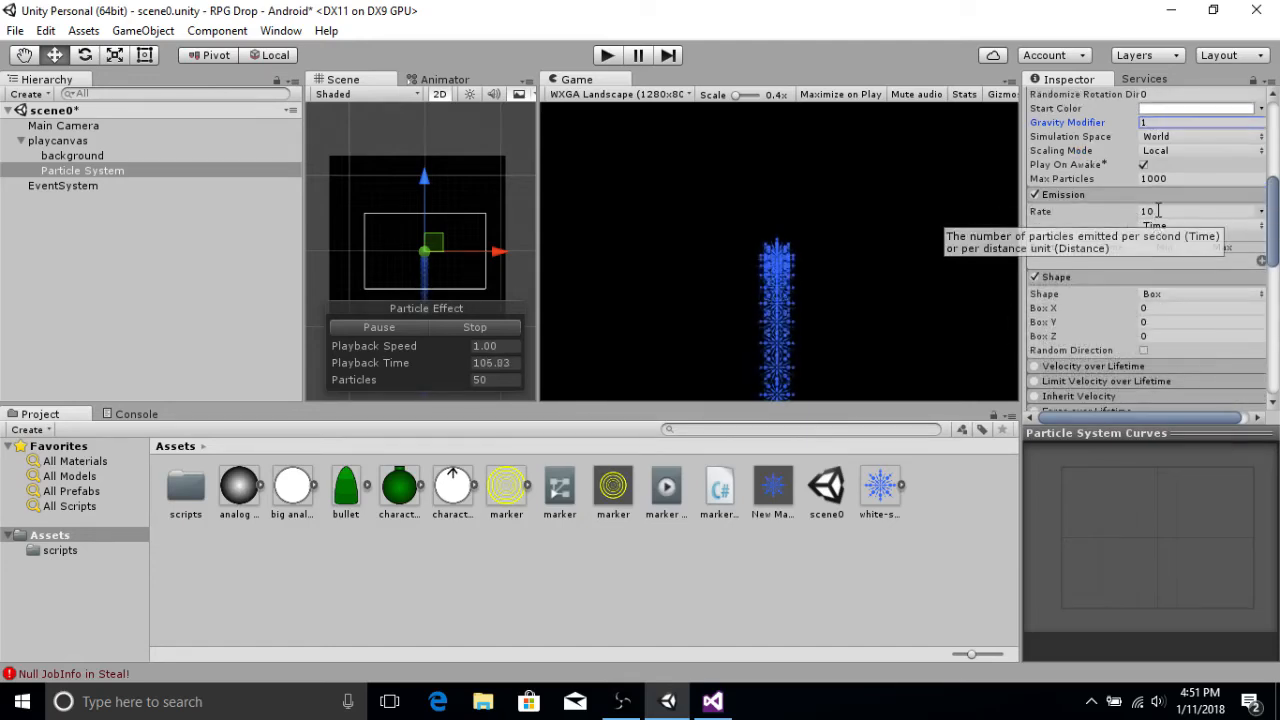
{"action": "left_click", "coordinate": [1158, 210]}
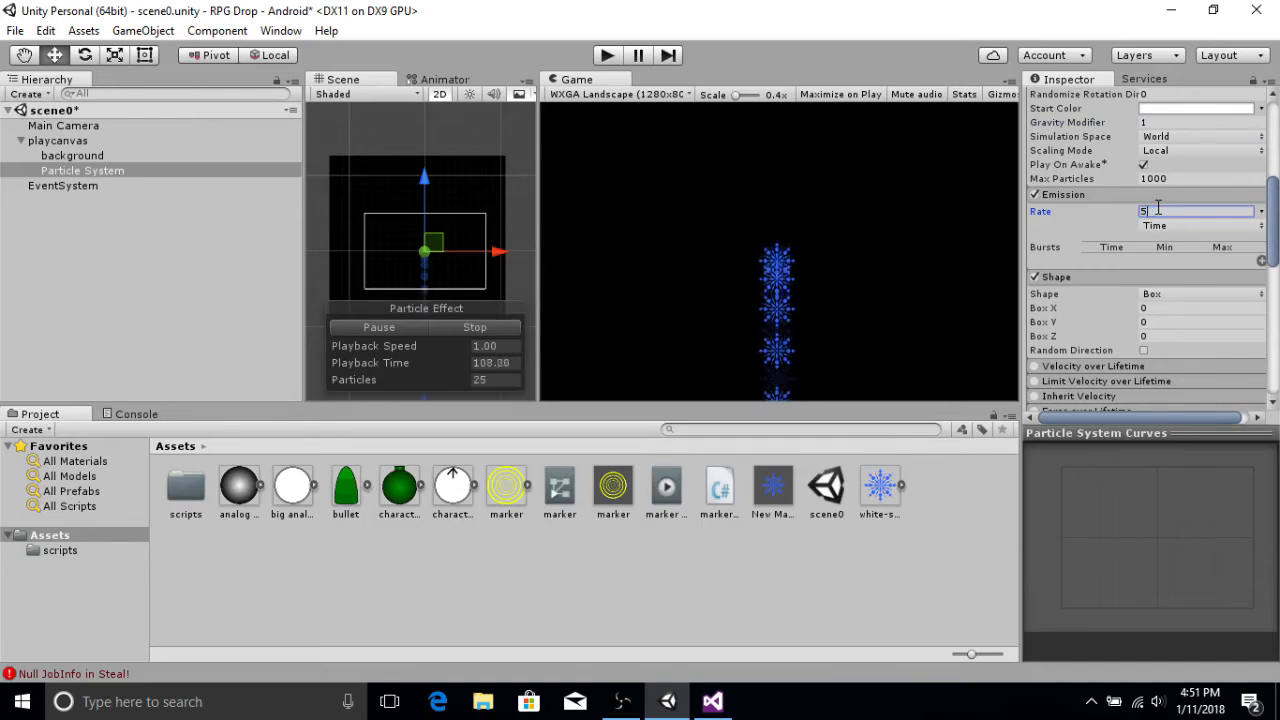
{"action": "type", "text": "5"}
{"action": "key", "text": "BackSpace"}
{"action": "type", "text": "3"}
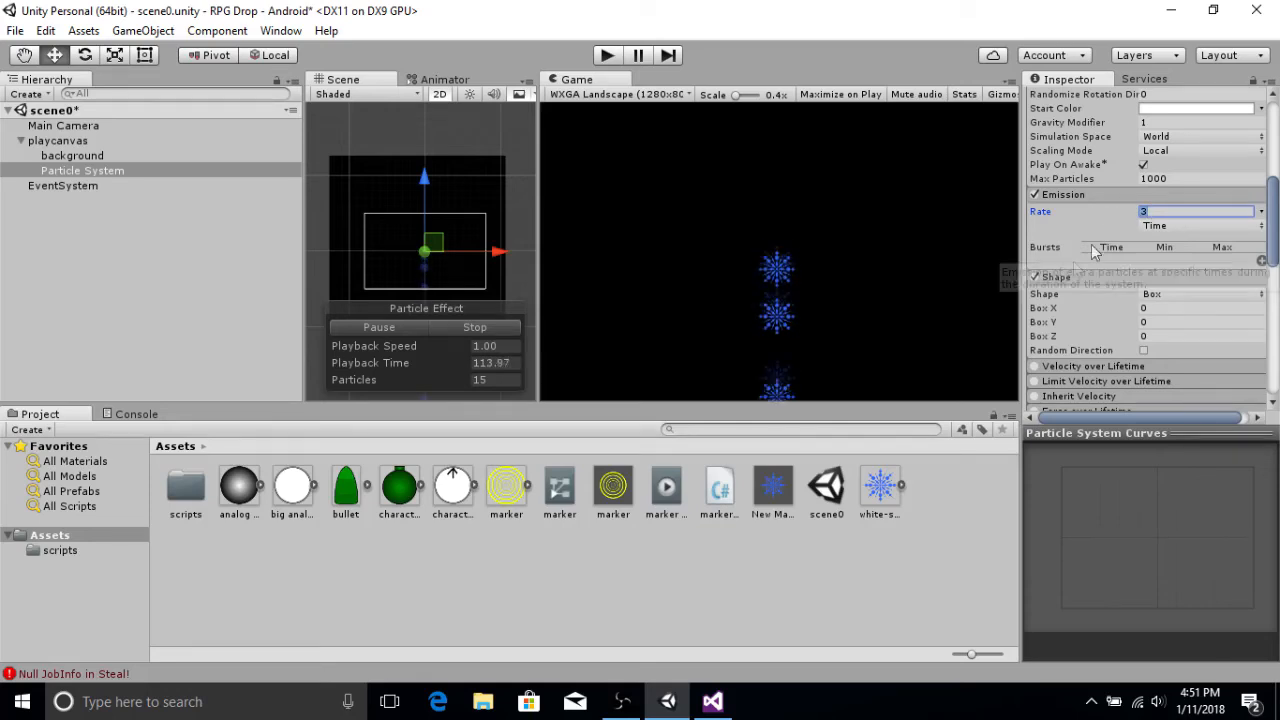
Step: Enable Color over Lifetime and set the starting colour of its gradient in the Gradient Editor
{"action": "scroll", "coordinate": [1099, 240], "scroll_direction": "down", "scroll_amount": 5}
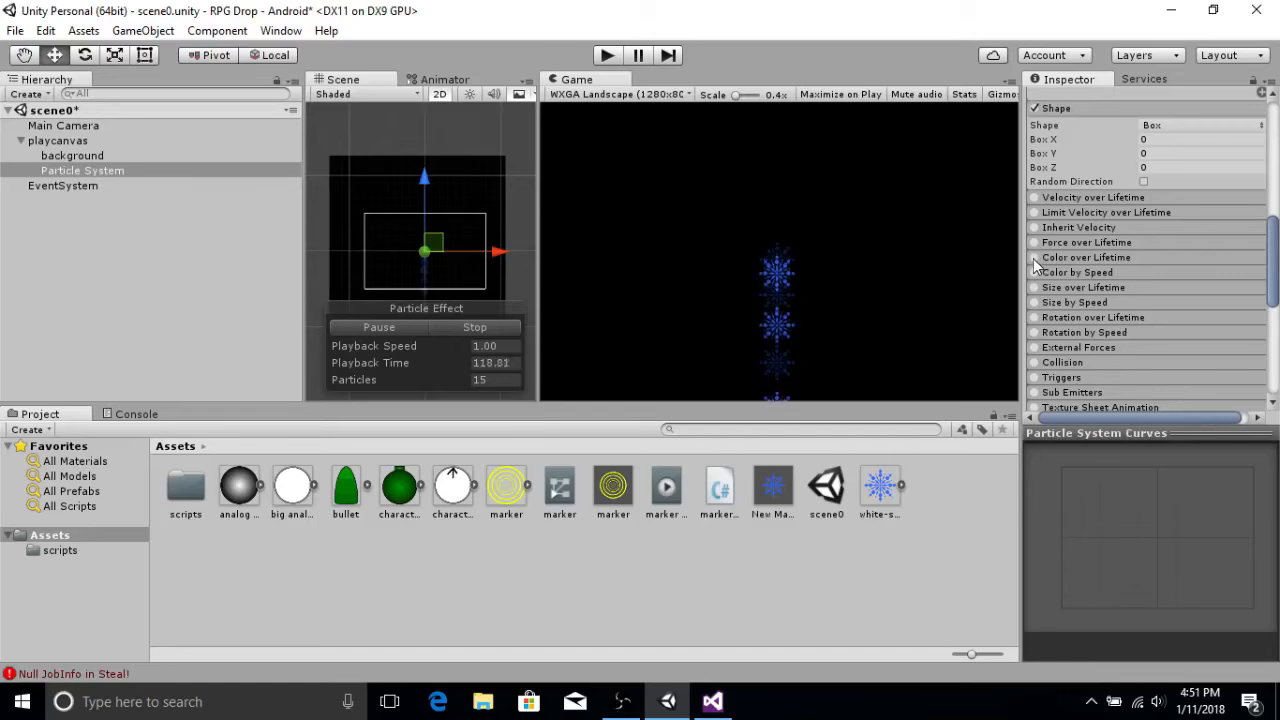
{"action": "left_click", "coordinate": [1056, 259]}
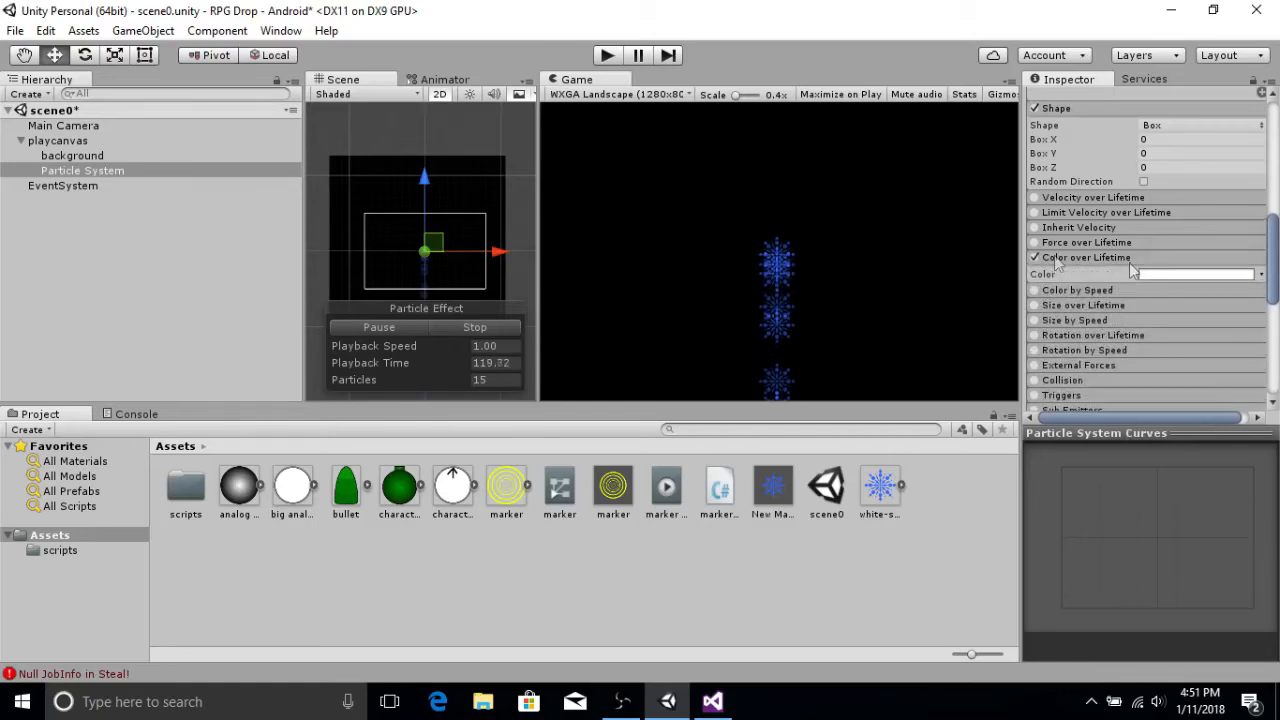
{"action": "left_click", "coordinate": [1231, 275]}
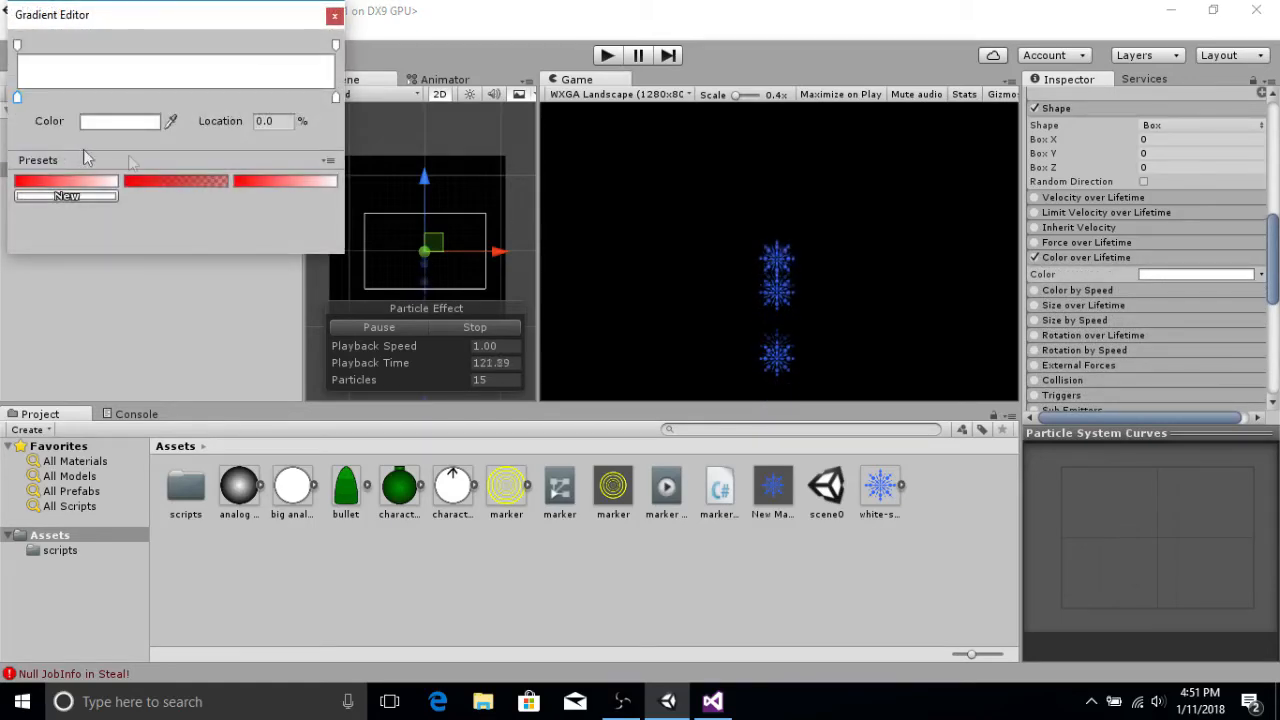
{"action": "left_click", "coordinate": [97, 184]}
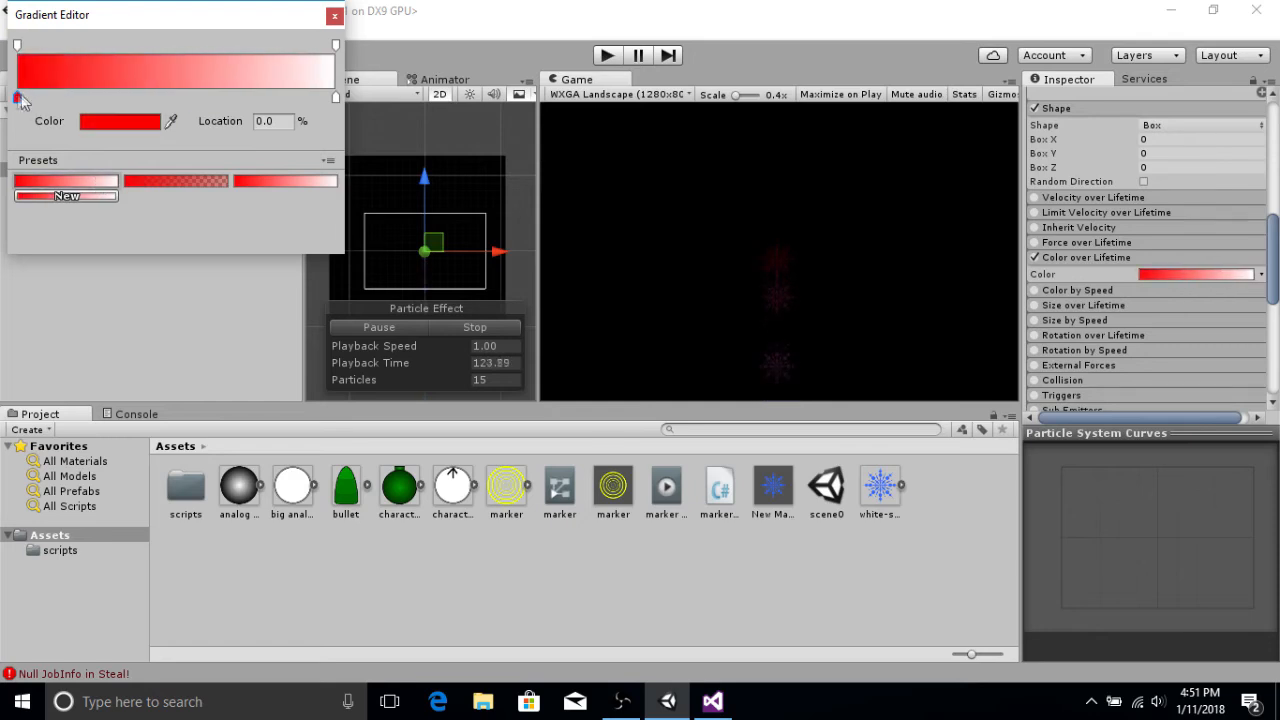
{"action": "left_click", "coordinate": [108, 121]}
{"action": "left_click", "coordinate": [457, 231]}
{"action": "left_click", "coordinate": [627, 143]}
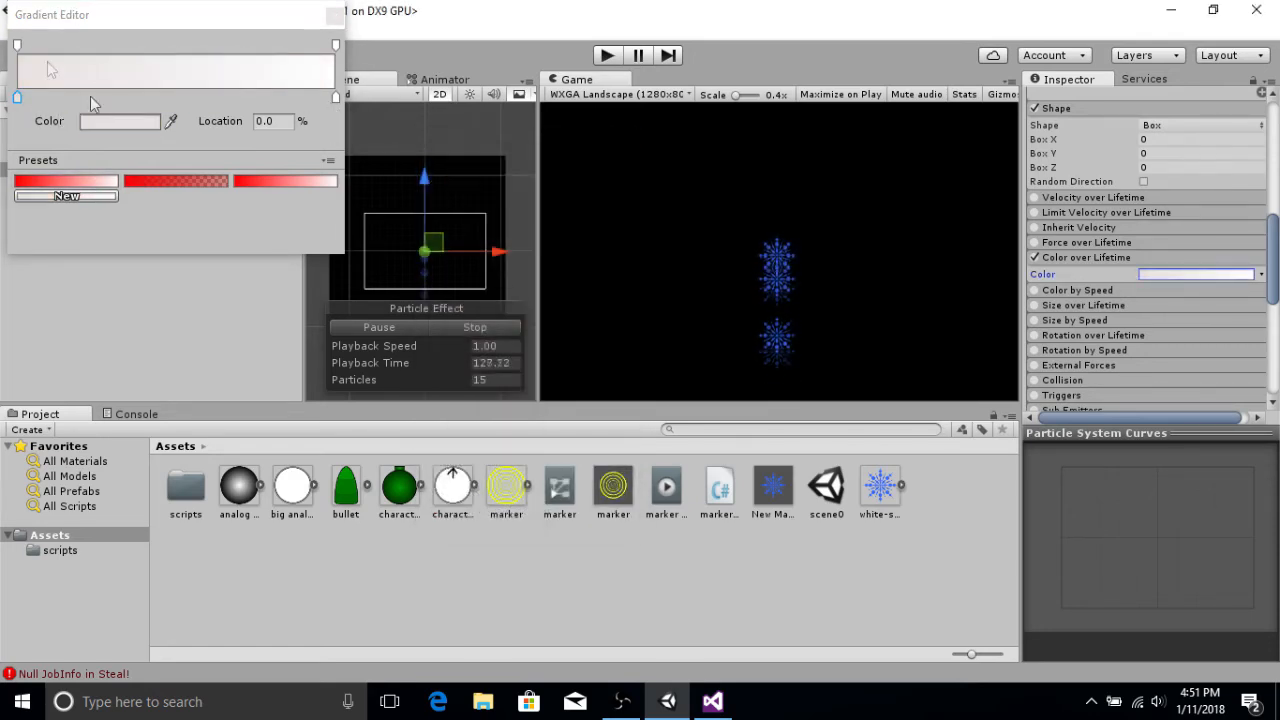
Step: Set the gradient's end alpha key to 0, move it to about 20.6% location, and close the Gradient Editor
{"action": "left_click", "coordinate": [18, 45]}
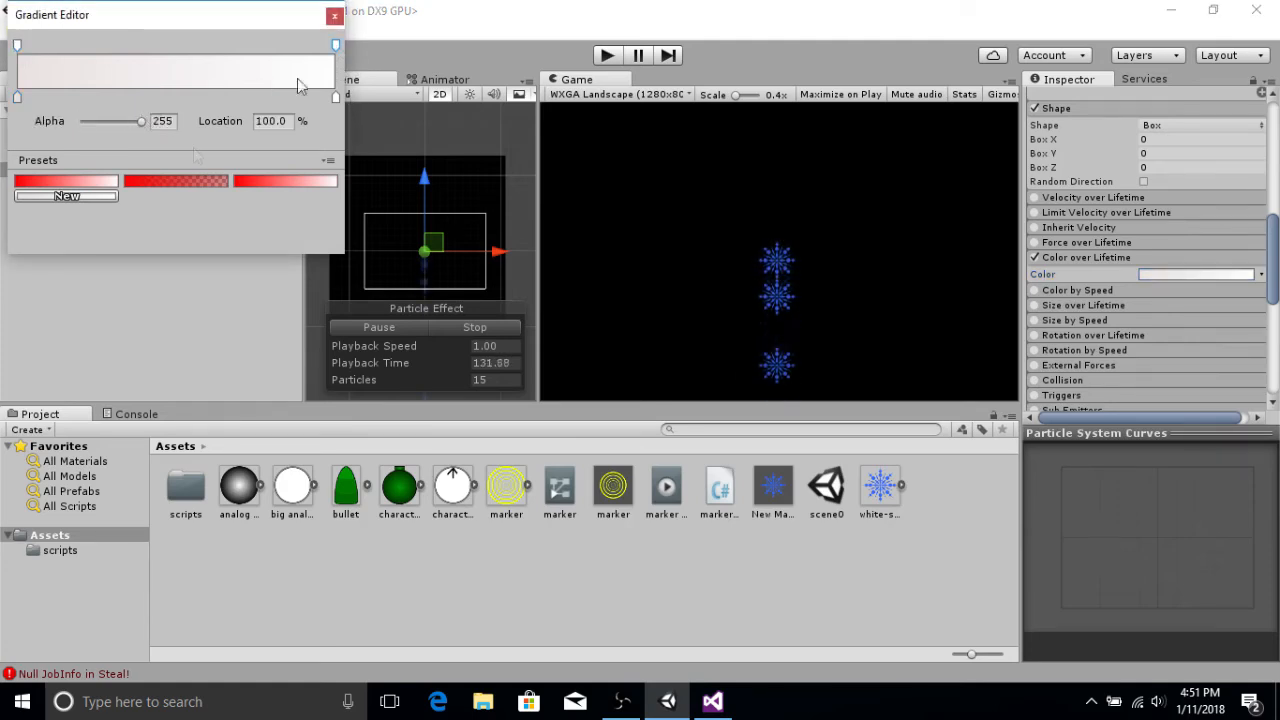
{"action": "left_click_drag", "start_coordinate": [143, 125], "coordinate": [75, 125]}
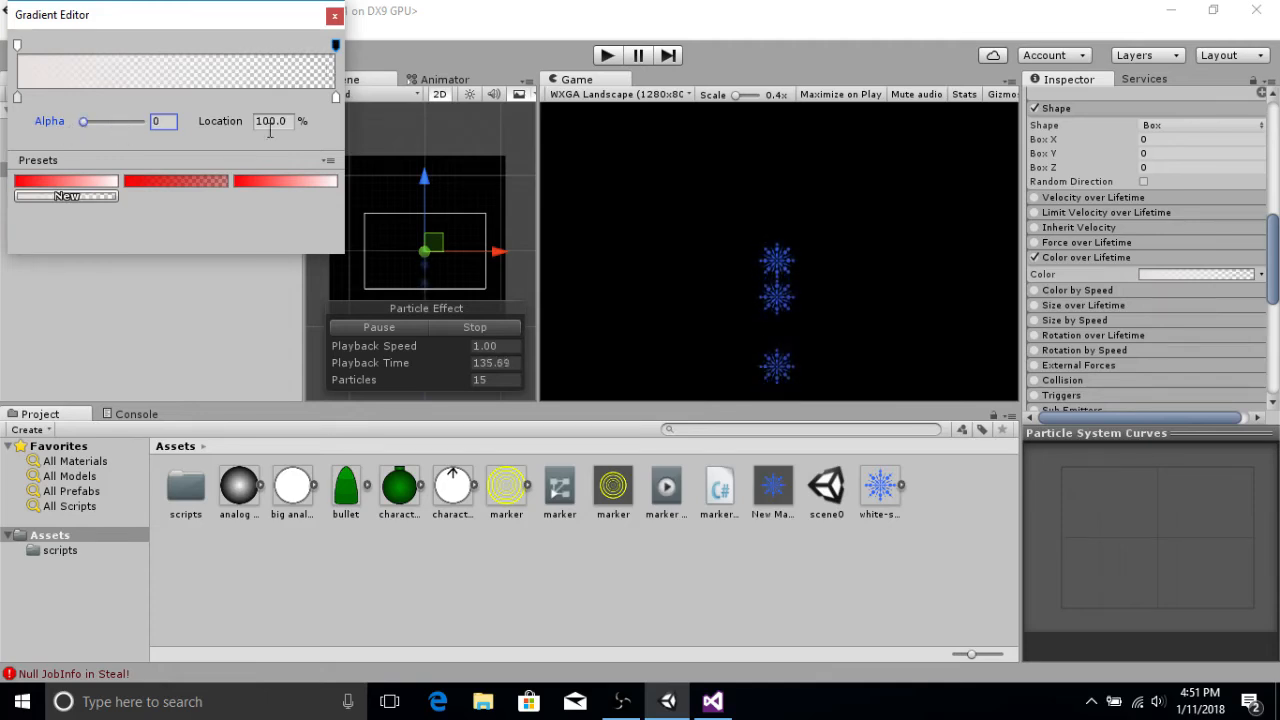
{"action": "left_click_drag", "start_coordinate": [337, 46], "coordinate": [89, 56]}
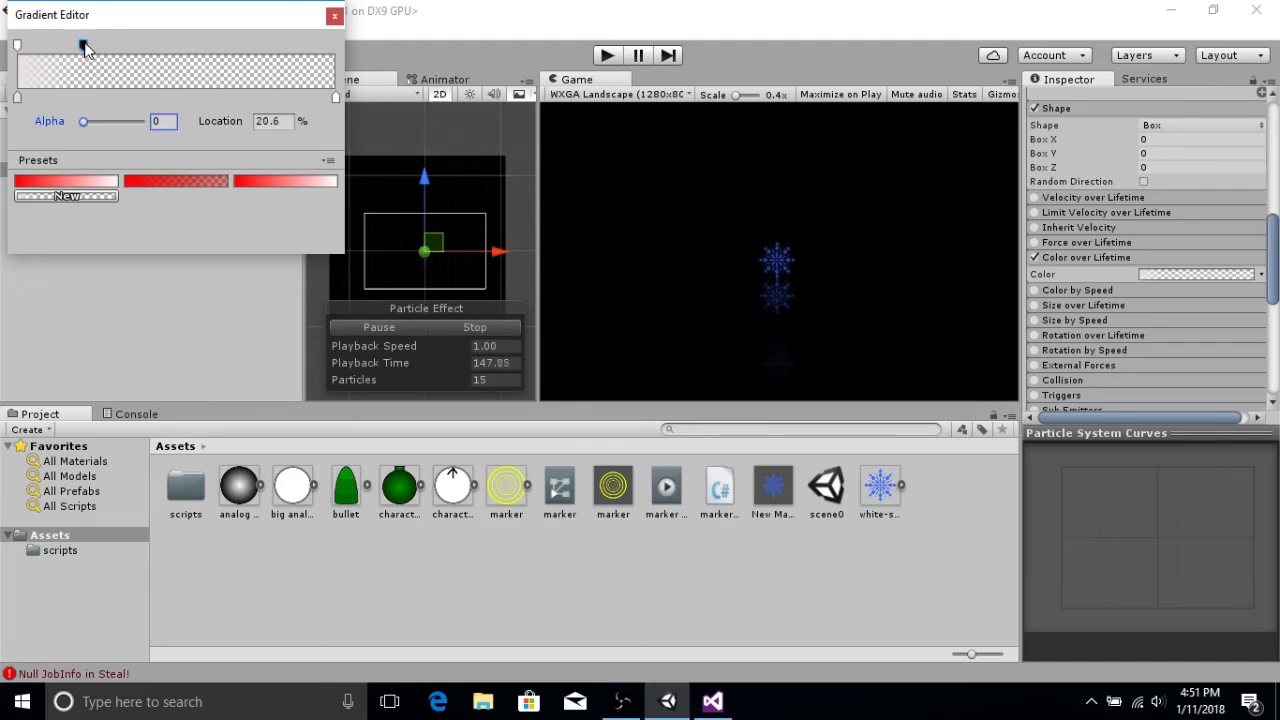
{"action": "left_click", "coordinate": [334, 17]}
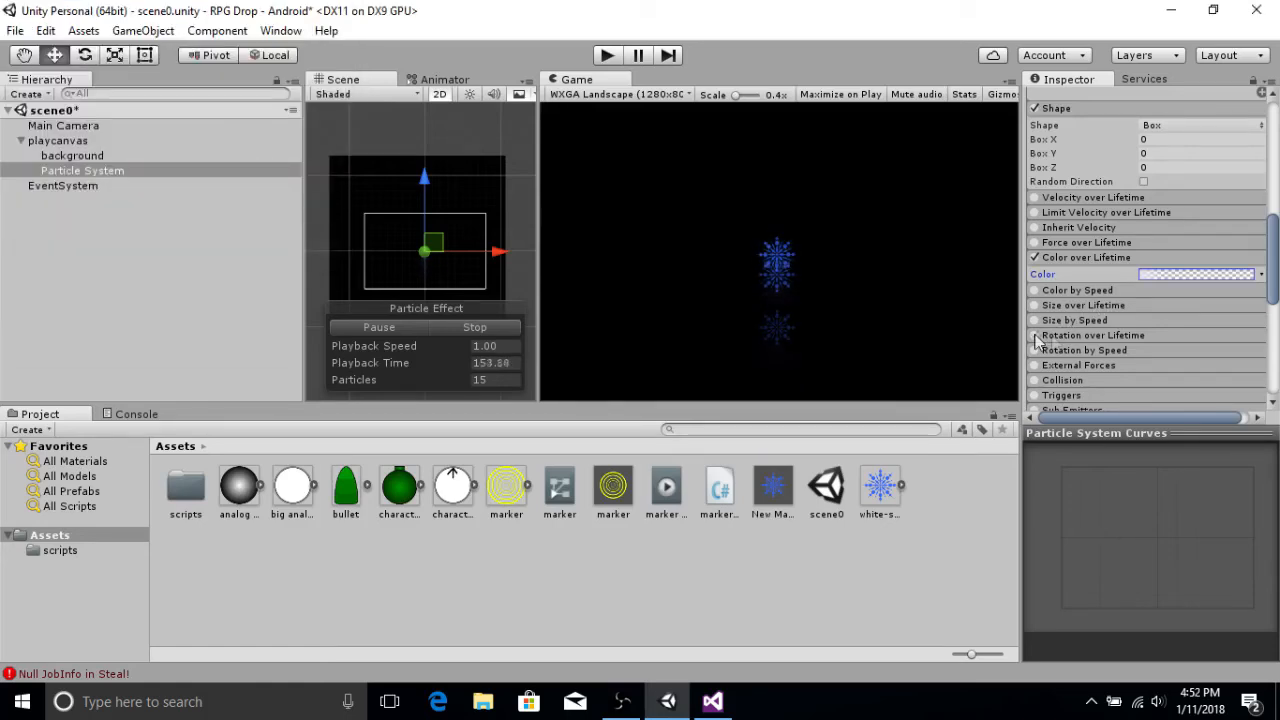
Step: Enable Rotation over Lifetime with a random Angular Velocity between -90 and 90
{"action": "left_click", "coordinate": [1073, 334]}
{"action": "scroll", "coordinate": [1150, 300], "scroll_direction": "down", "scroll_amount": 1}
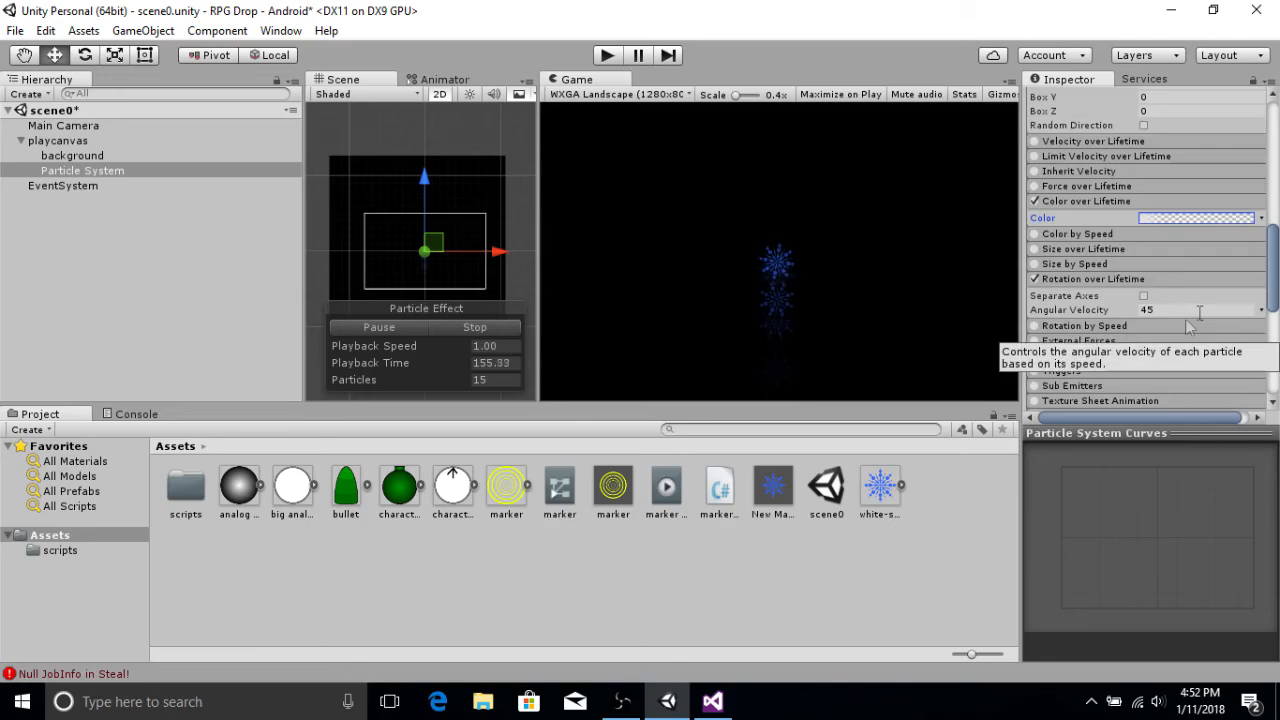
{"action": "left_click", "coordinate": [1261, 311]}
{"action": "left_click", "coordinate": [1158, 371]}
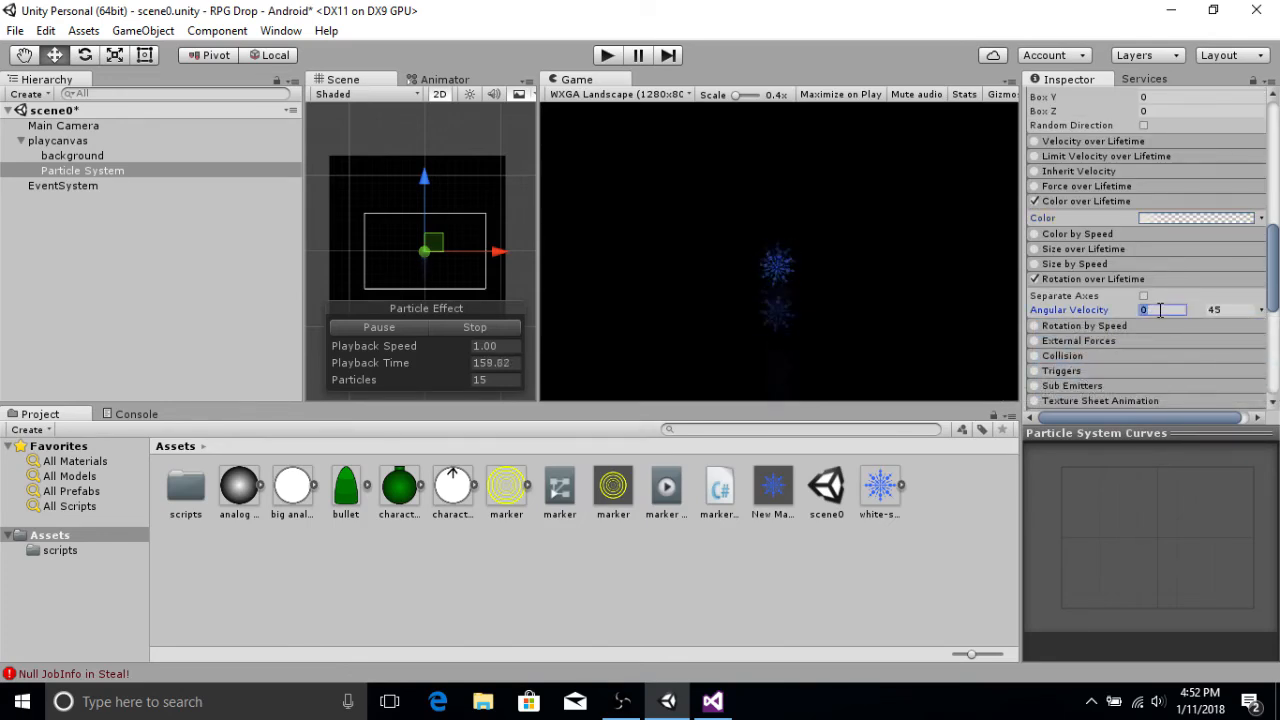
{"action": "left_click", "coordinate": [1233, 309]}
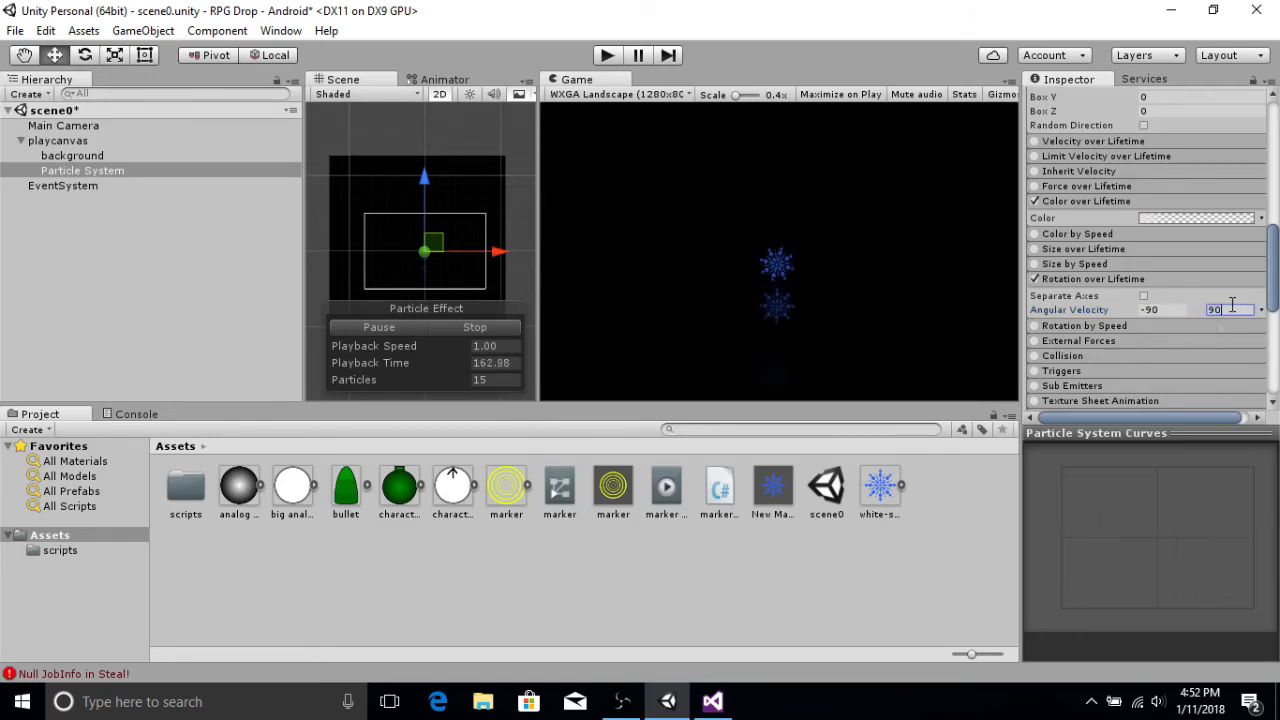
Step: Set Start Size to Random Between Two Constants, ranging from 0.5 to 1
{"action": "left_click_drag", "start_coordinate": [1273, 268], "coordinate": [1277, 174]}
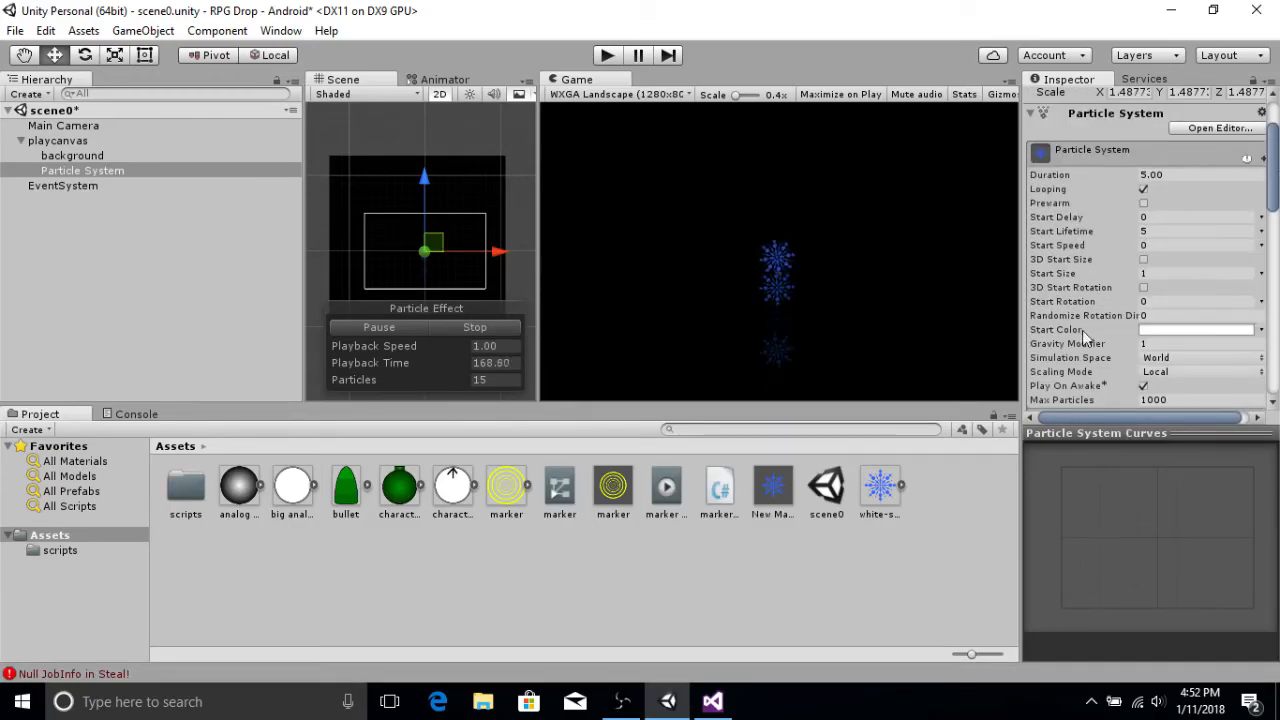
{"action": "left_click_drag", "start_coordinate": [1080, 278], "coordinate": [1138, 278]}
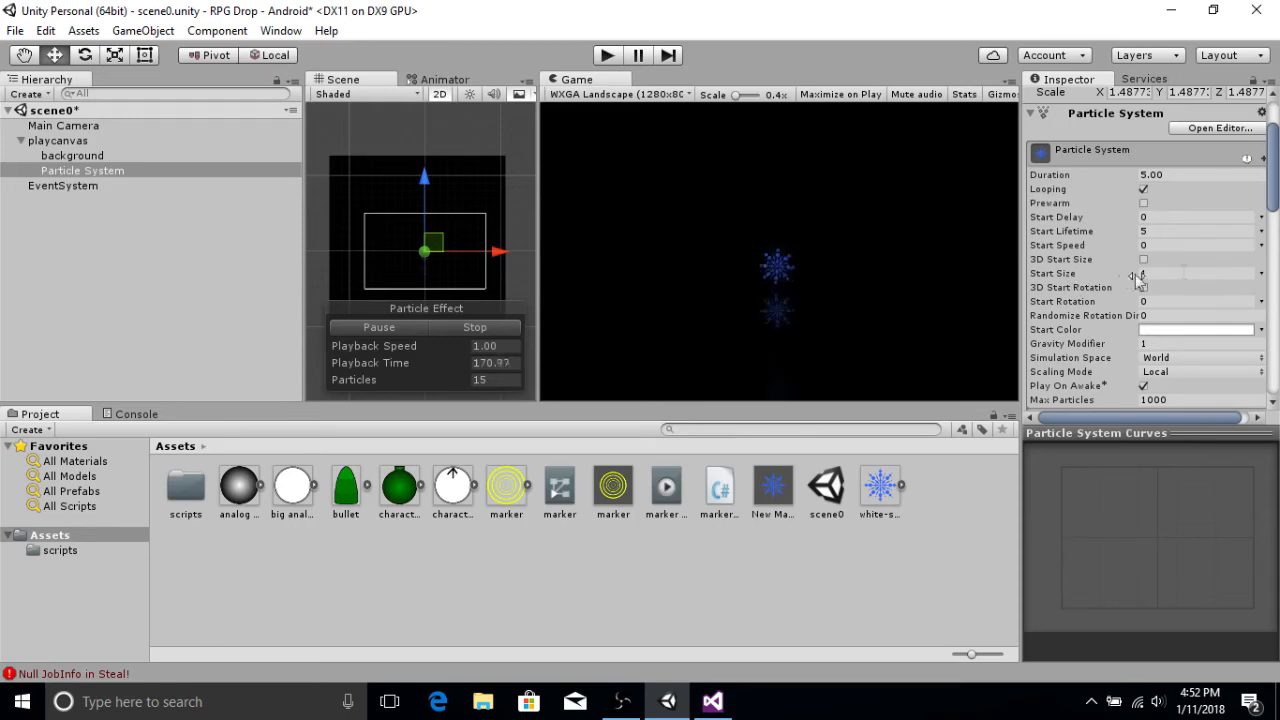
{"action": "left_click", "coordinate": [1261, 275]}
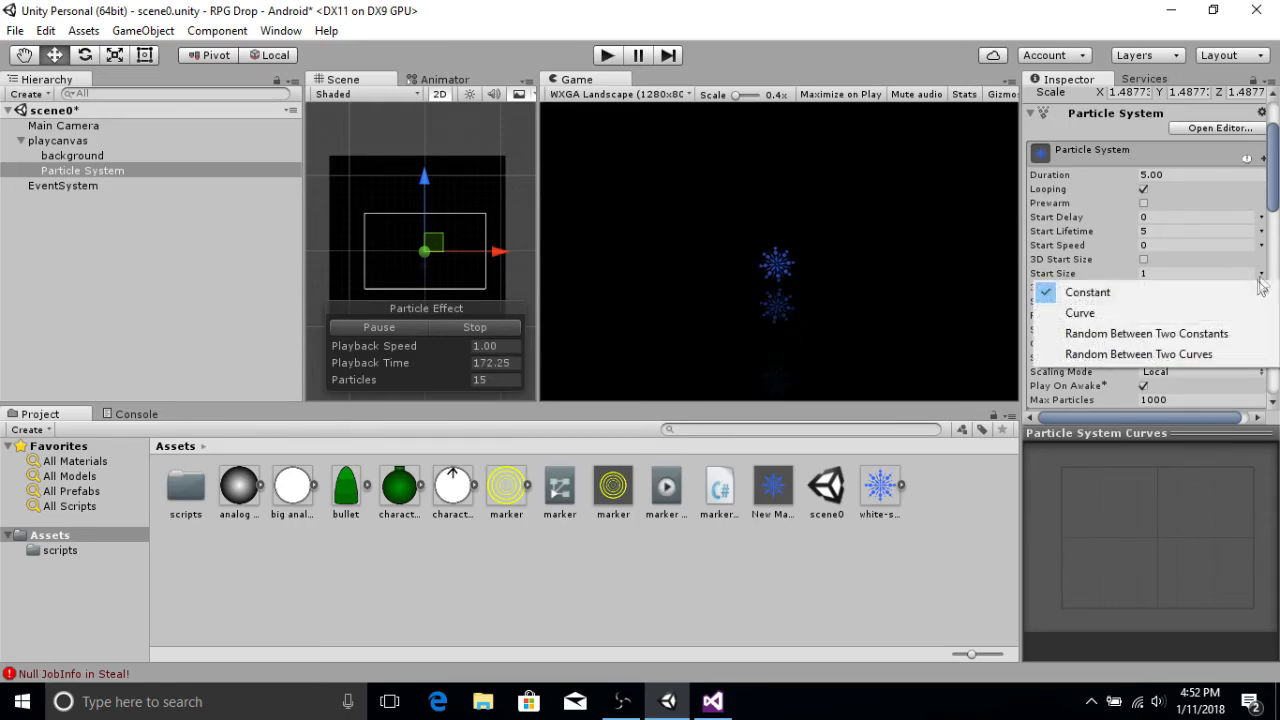
{"action": "left_click", "coordinate": [1147, 336]}
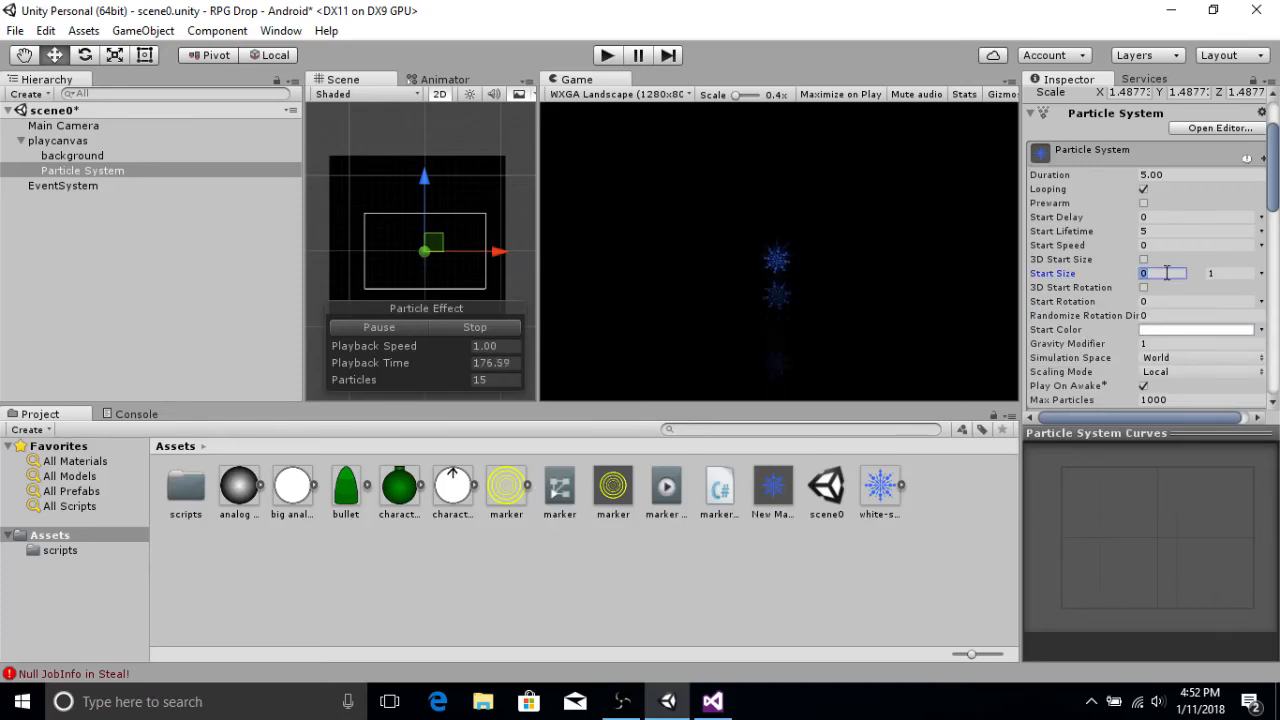
{"action": "left_click", "coordinate": [1225, 272]}
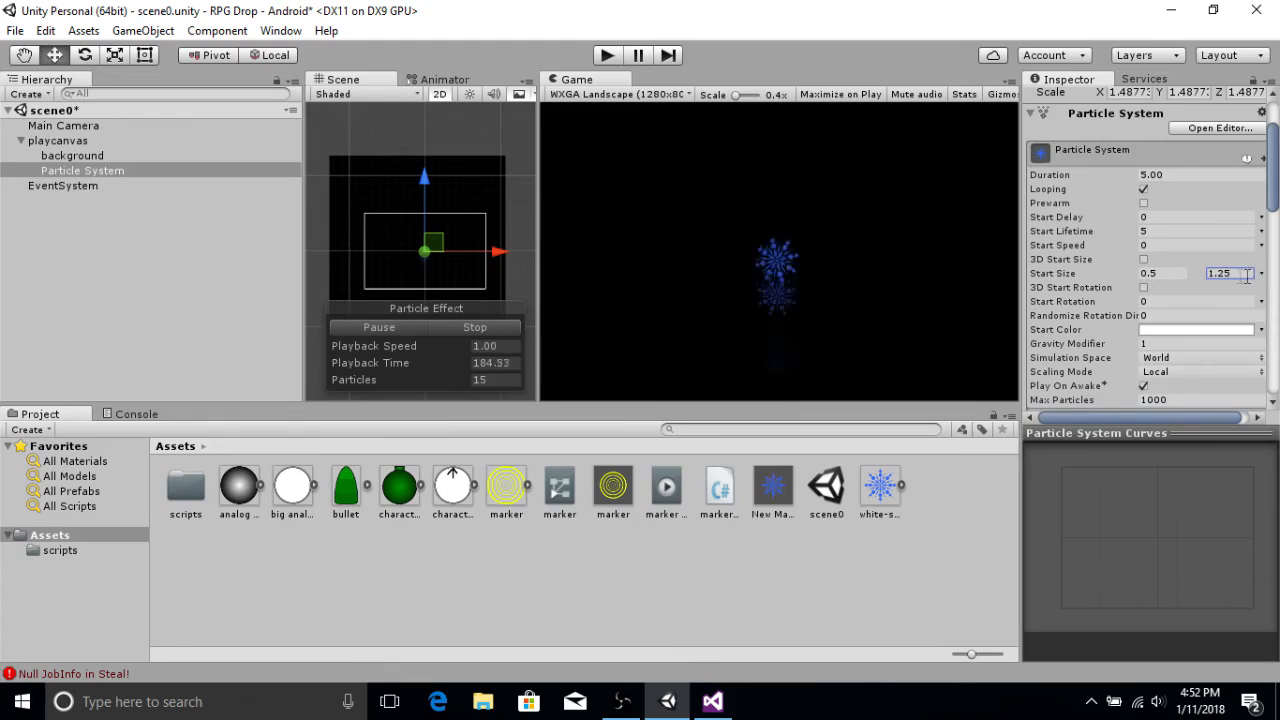
{"action": "left_click_drag", "start_coordinate": [1241, 274], "coordinate": [1177, 275]}
{"action": "type", "text": "1"}
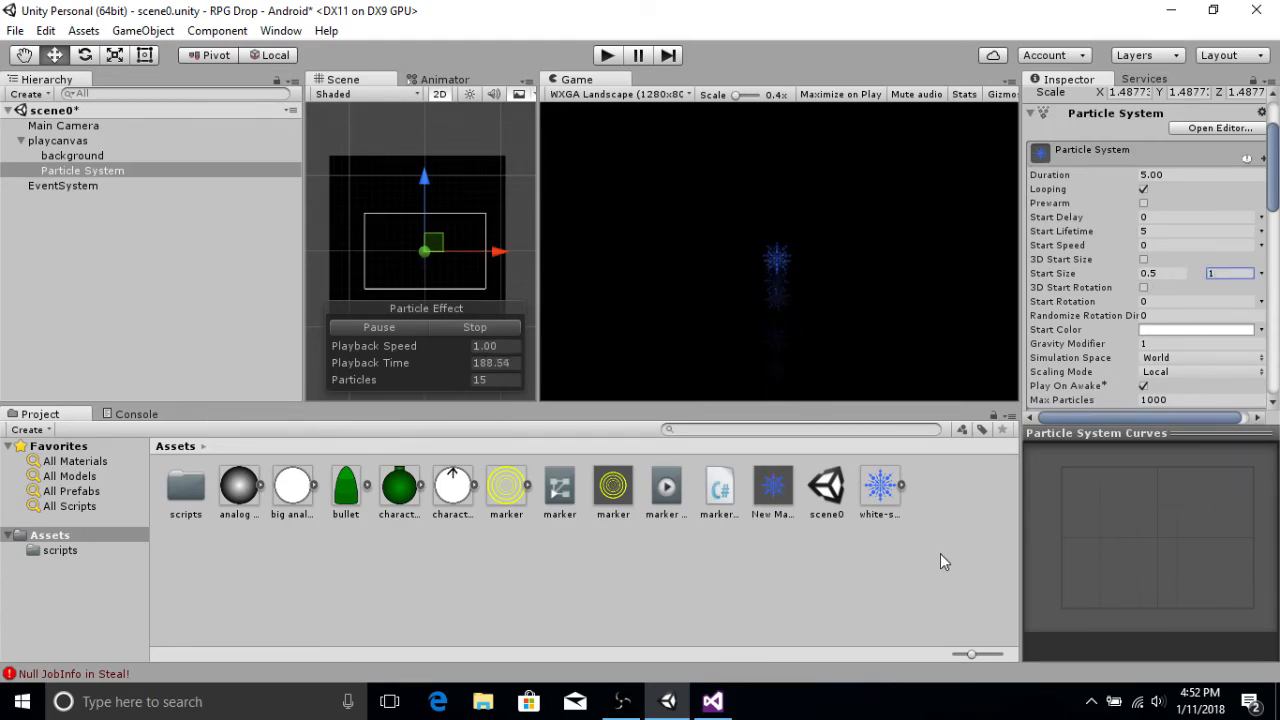
Step: Attach the fire script to the Particle System as a component
{"action": "scroll", "coordinate": [1136, 238], "scroll_direction": "down", "scroll_amount": 2}
{"action": "scroll", "coordinate": [1130, 245], "scroll_direction": "down", "scroll_amount": 10}
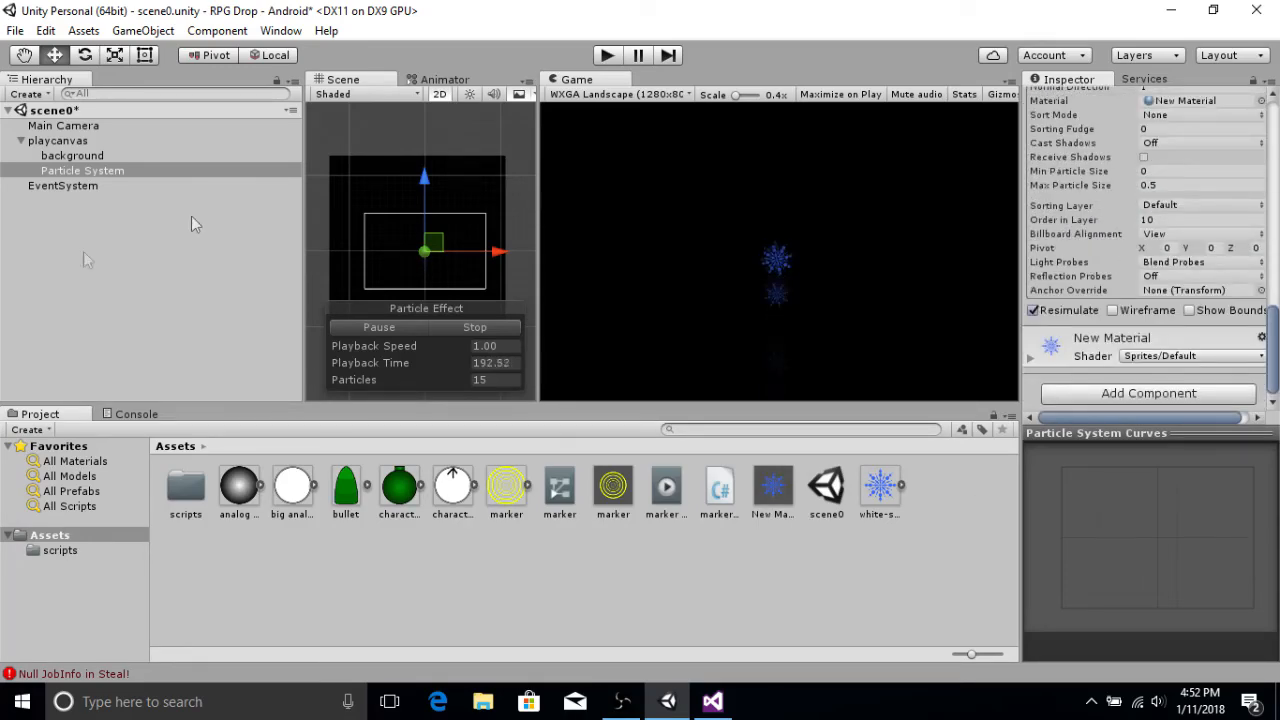
{"action": "mouse_move", "coordinate": [720, 490]}
{"action": "left_mouse_down"}
{"action": "mouse_move", "coordinate": [1071, 374]}
{"action": "mouse_move", "coordinate": [1073, 406]}
{"action": "left_mouse_up"}
Step: Run the scene in Play mode, click in the game view to test the effect, then stop playing
{"action": "left_click", "coordinate": [607, 56]}
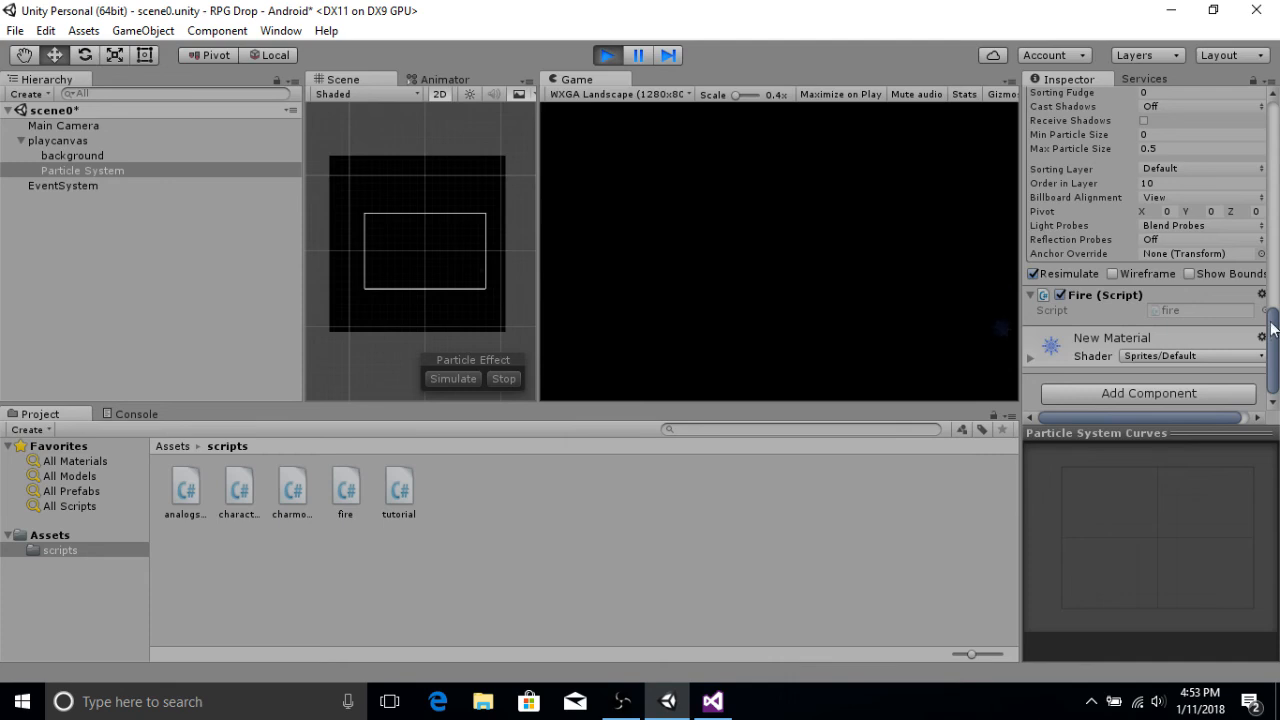
{"action": "left_click_drag", "start_coordinate": [1277, 208], "coordinate": [1263, 93]}
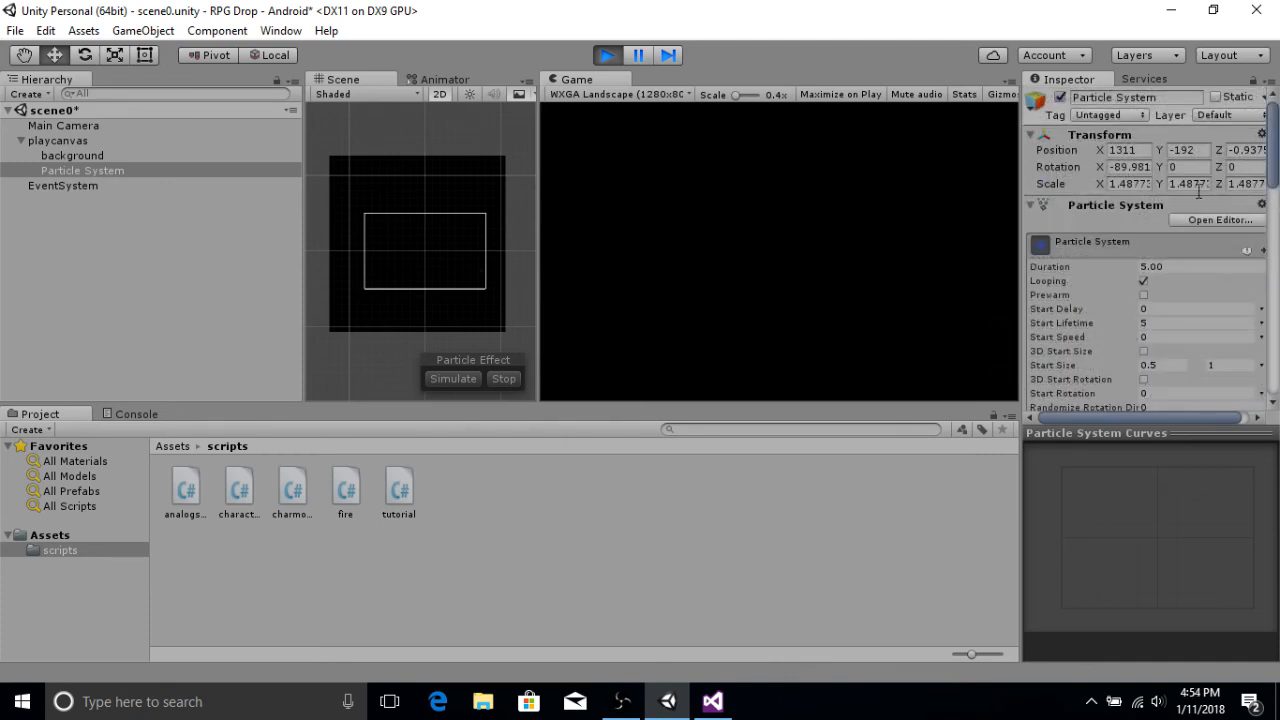
{"action": "left_click", "coordinate": [797, 210]}
{"action": "left_click", "coordinate": [612, 57]}
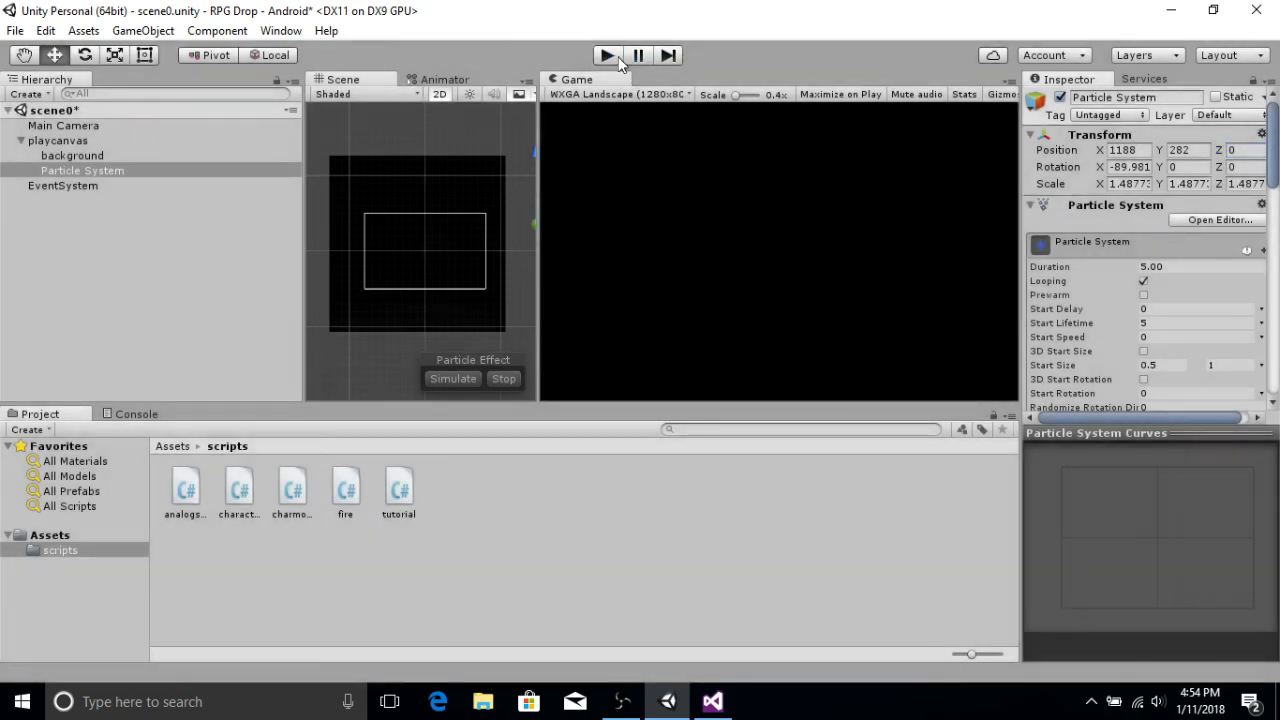
Step: Set the particle system's Z position to 0 and run the scene again to test it
{"action": "left_click", "coordinate": [1249, 150]}
{"action": "type", "text": "0"}
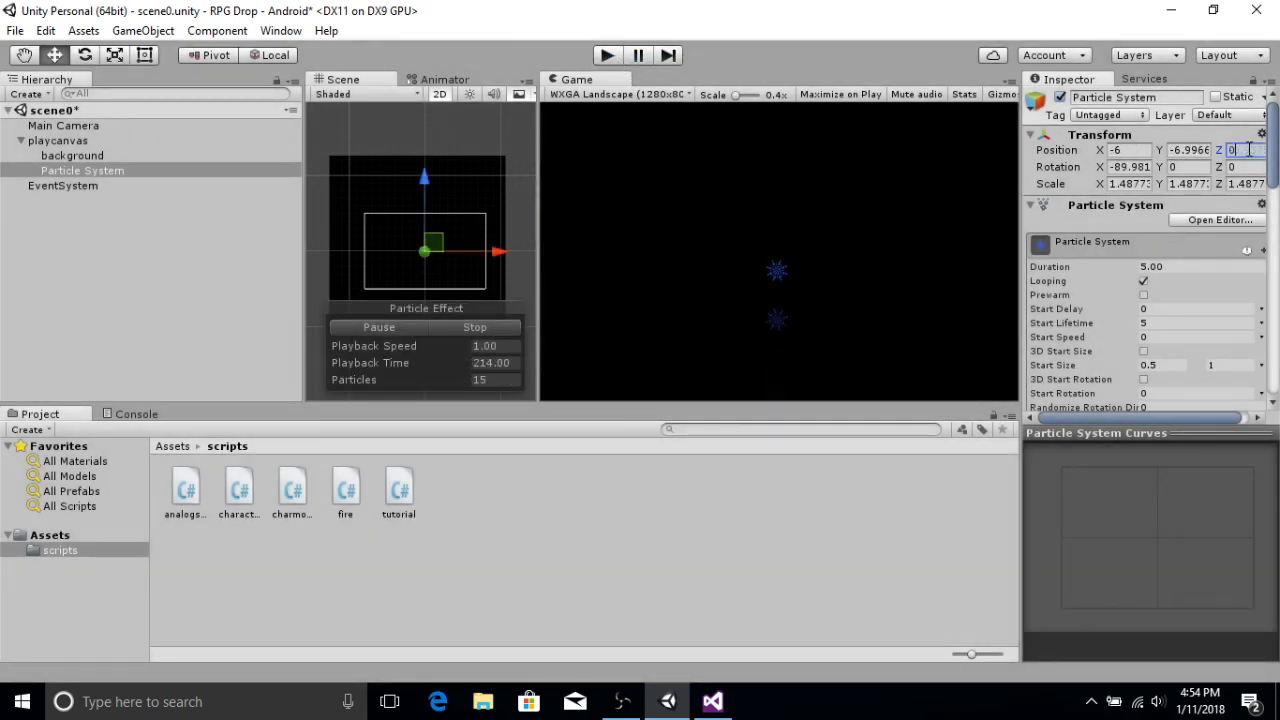
{"action": "left_click", "coordinate": [612, 55]}
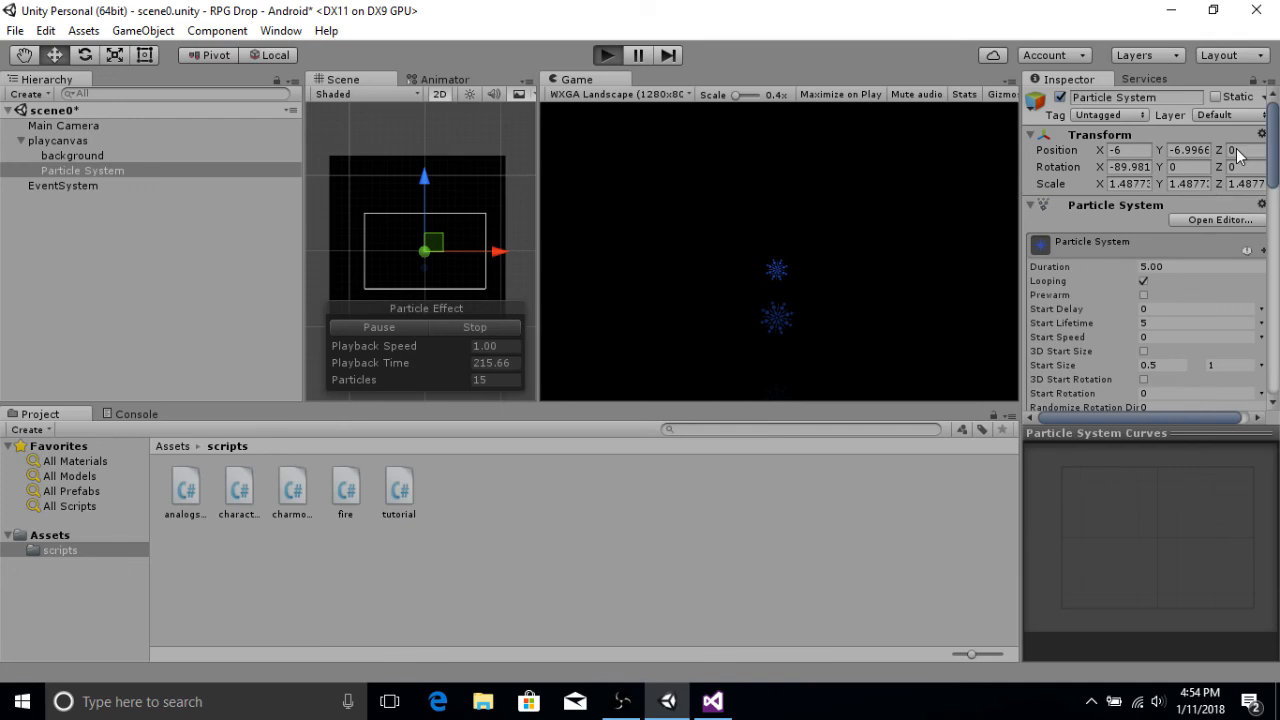
{"action": "key", "text": "ctrl+p"}
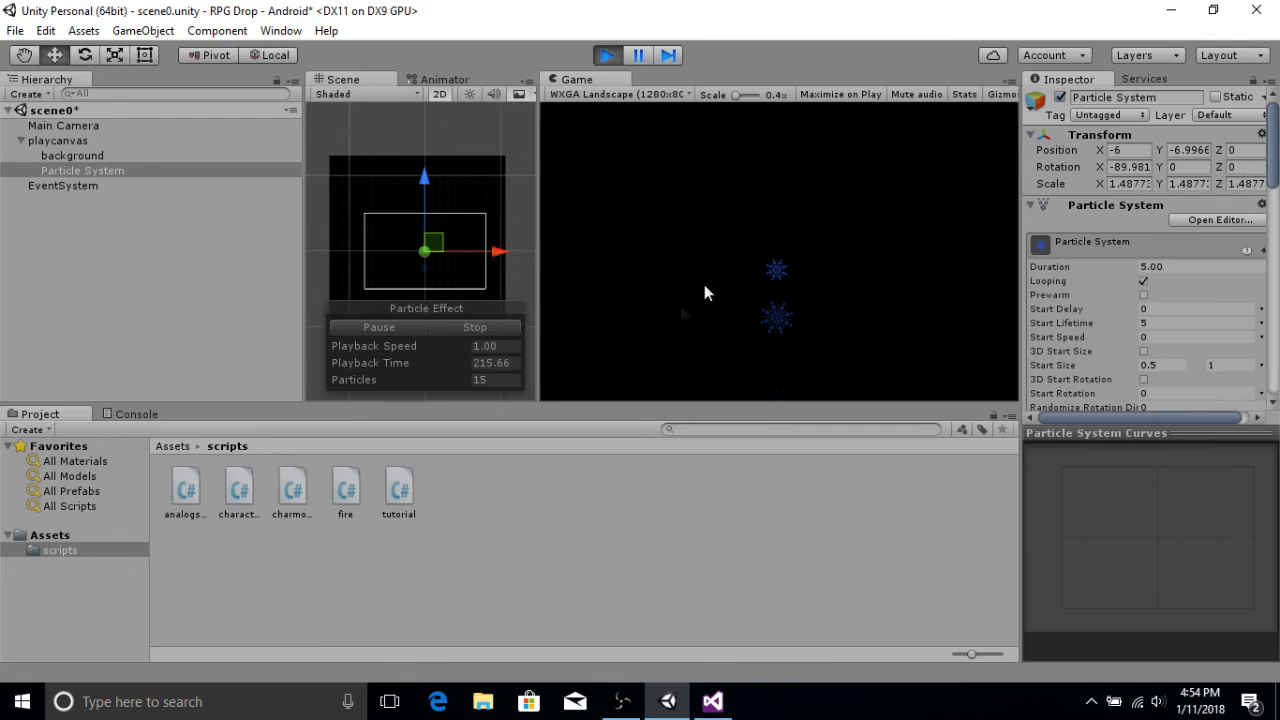